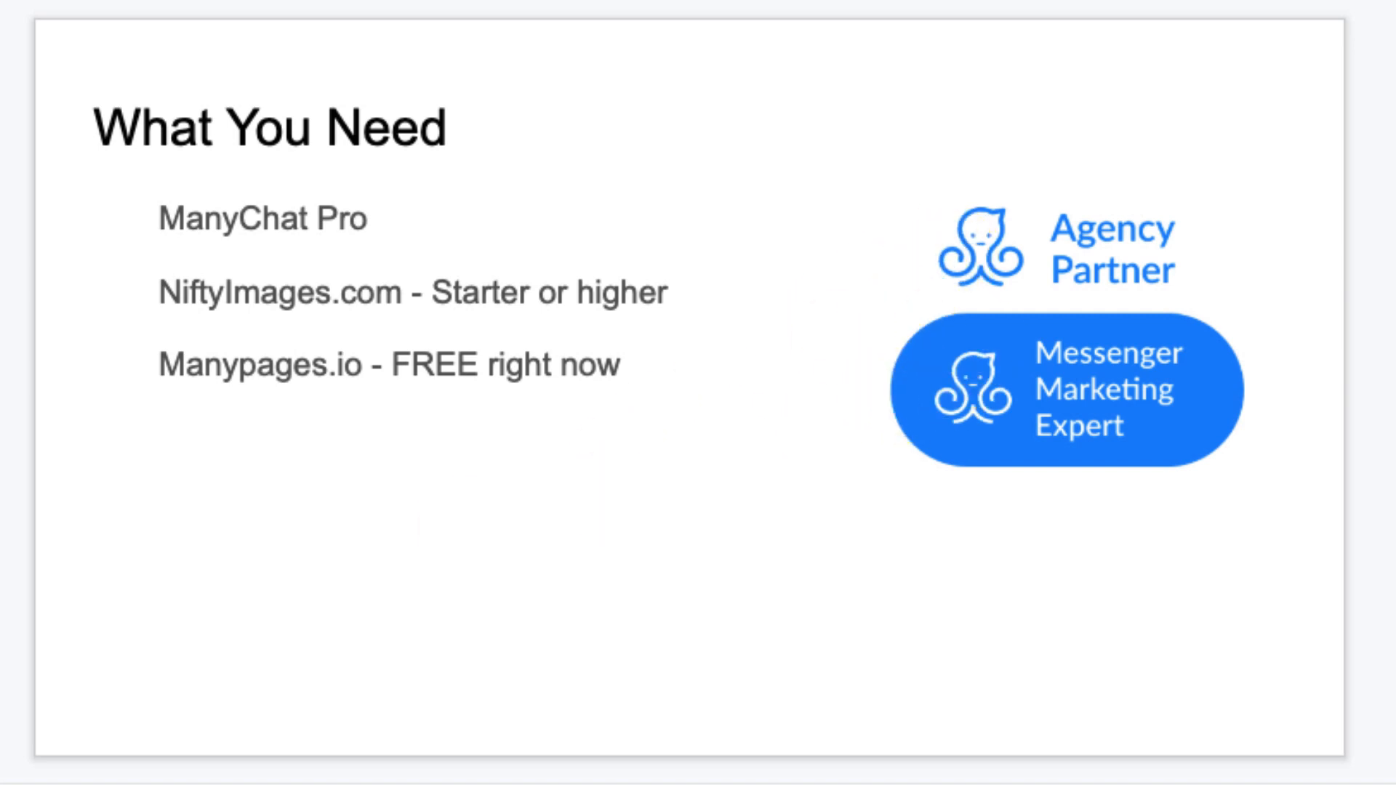
key(Right)
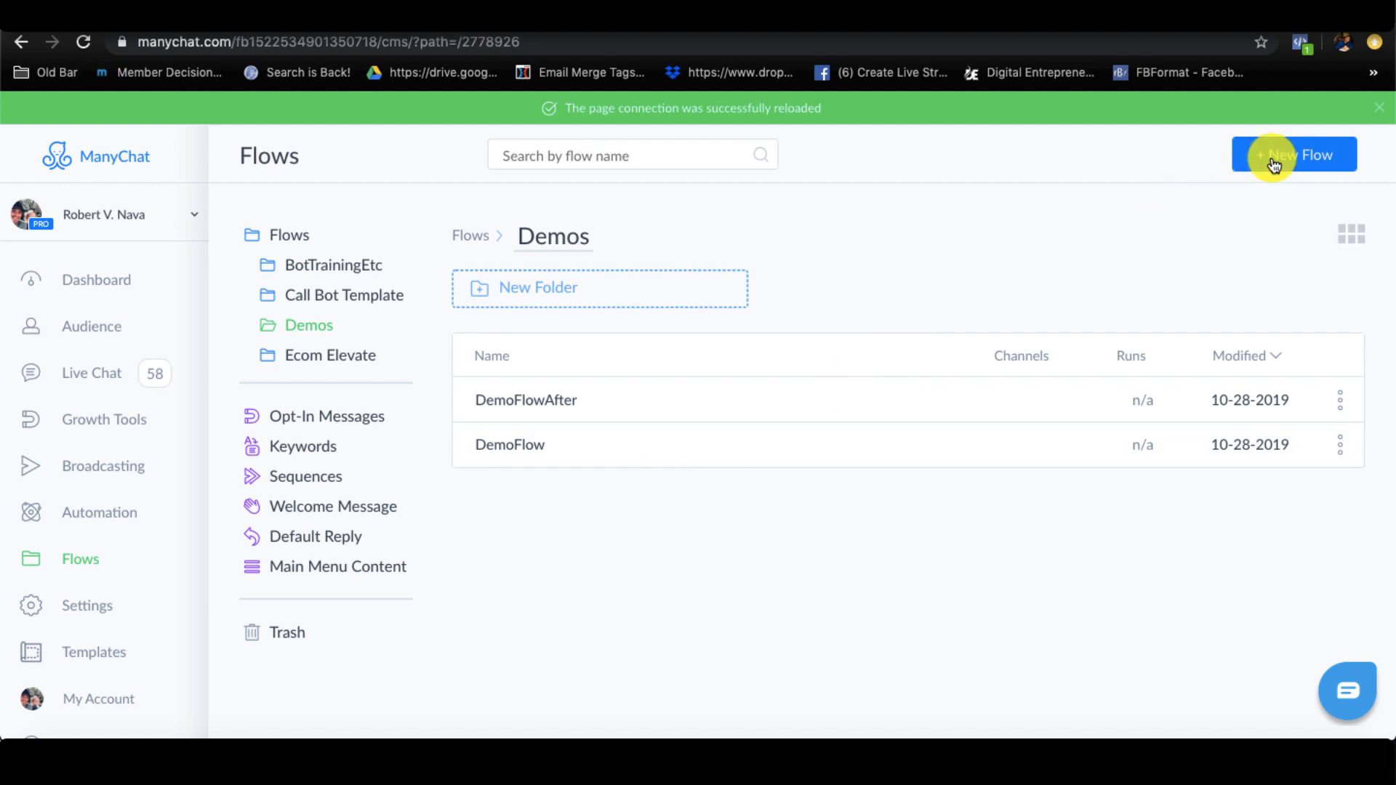
Open the DemoFlow flow and enter "check this out" as the text of its starting message.
click(614, 445)
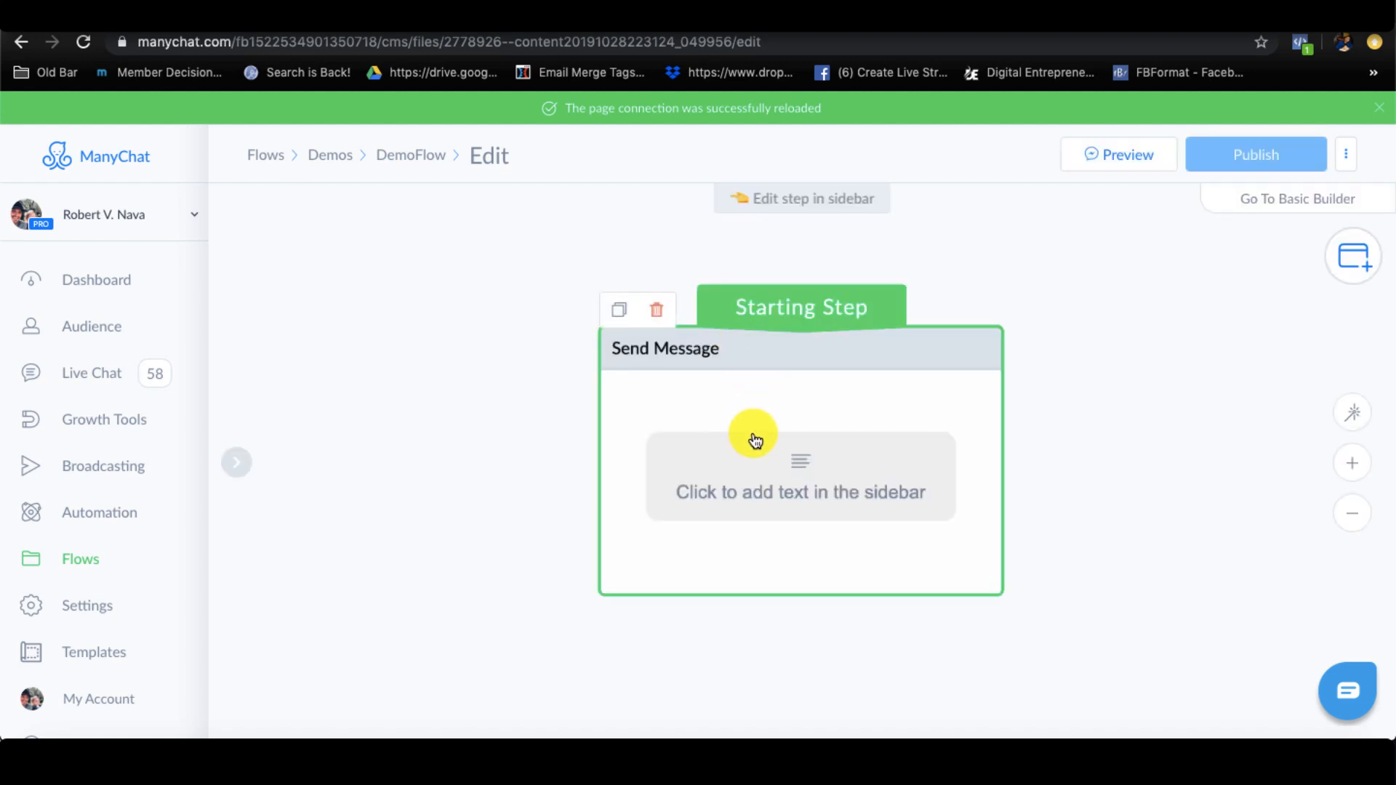
click(736, 462)
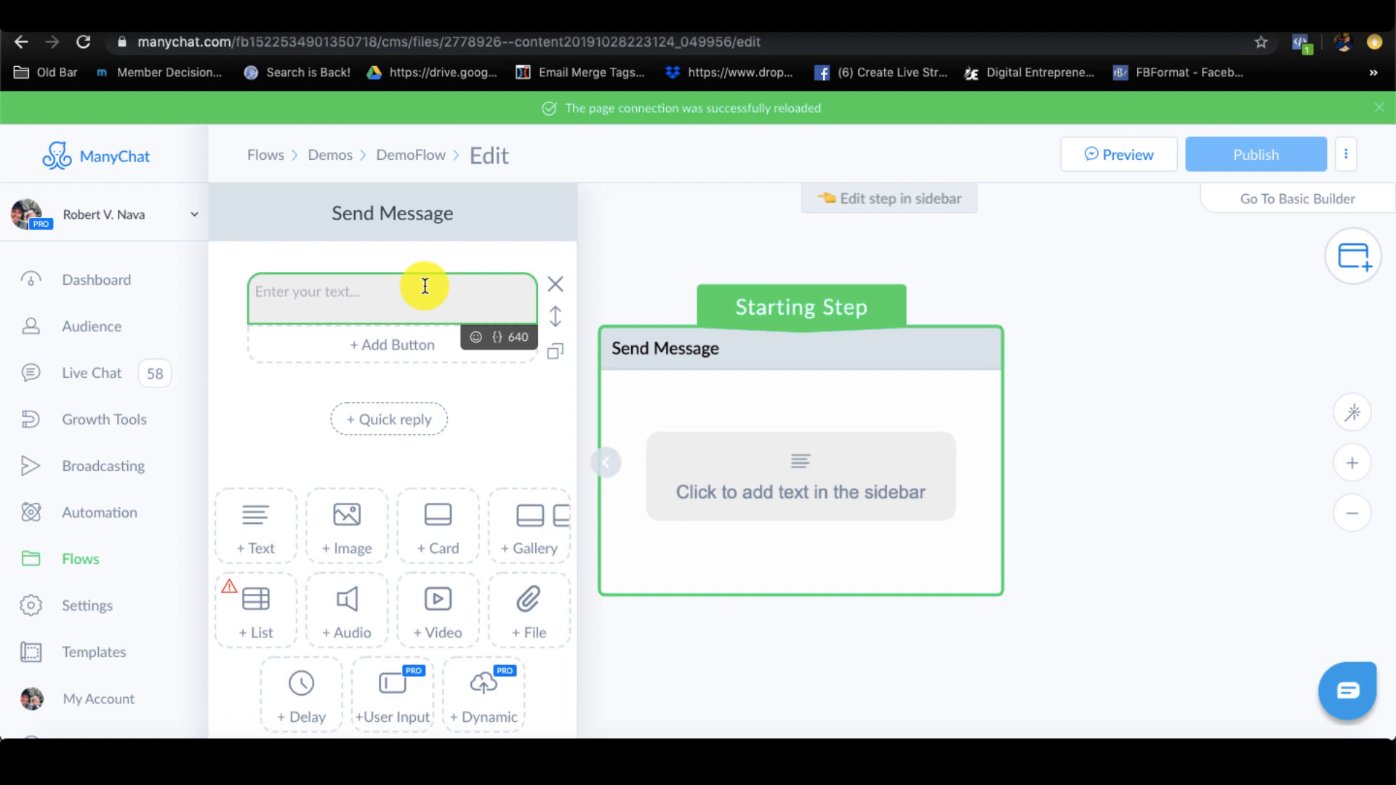
text(check t)
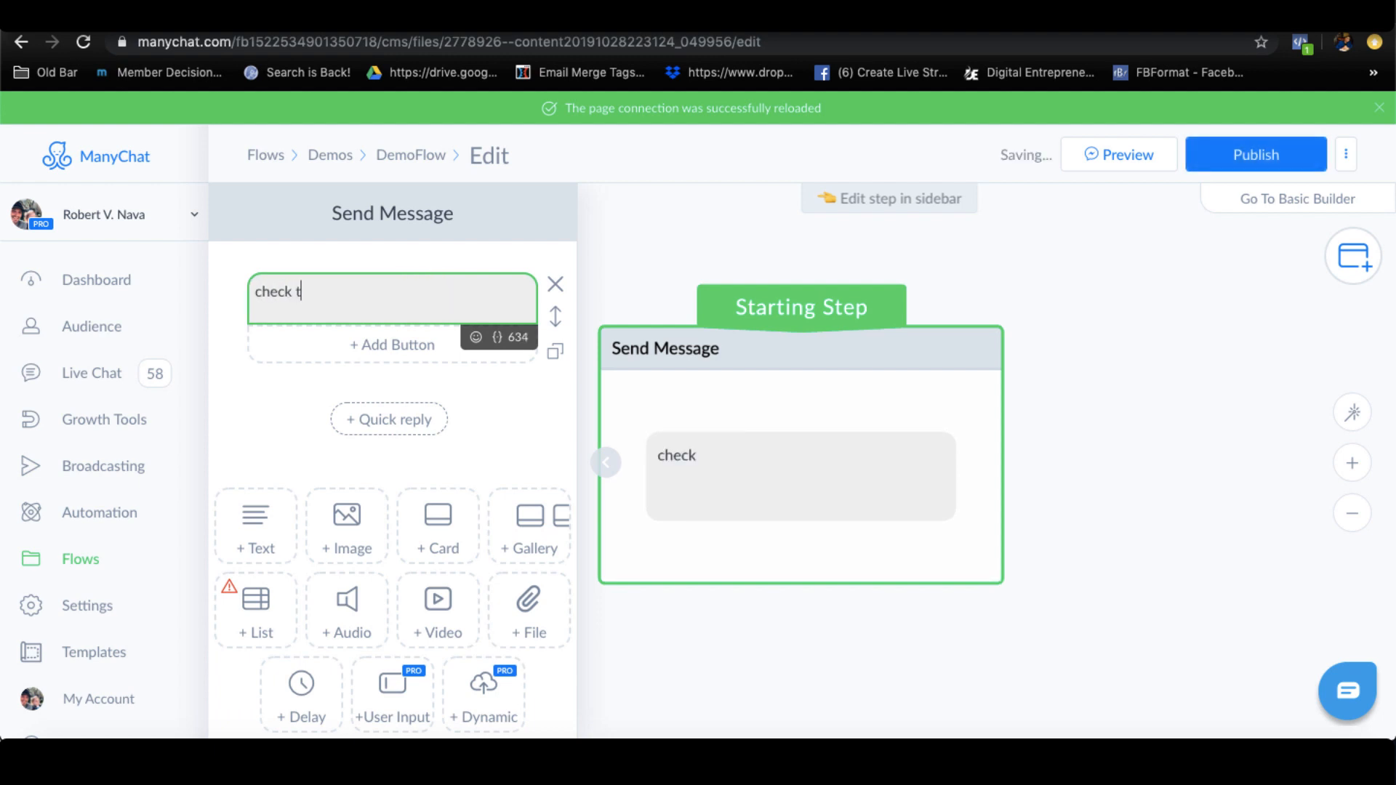
text(his out)
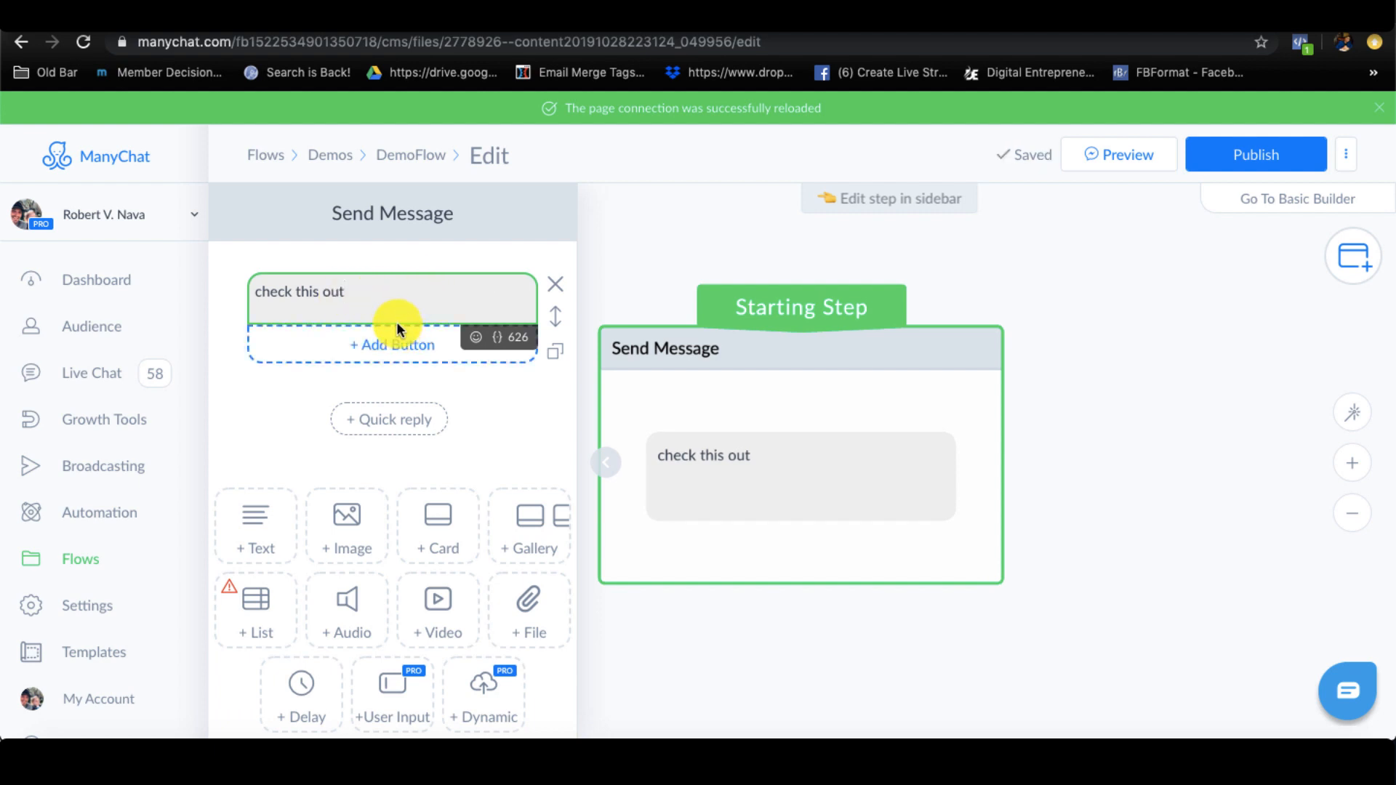
Add a second line reading "Click the button below" to the starting message.
key(Return)
text(Click t)
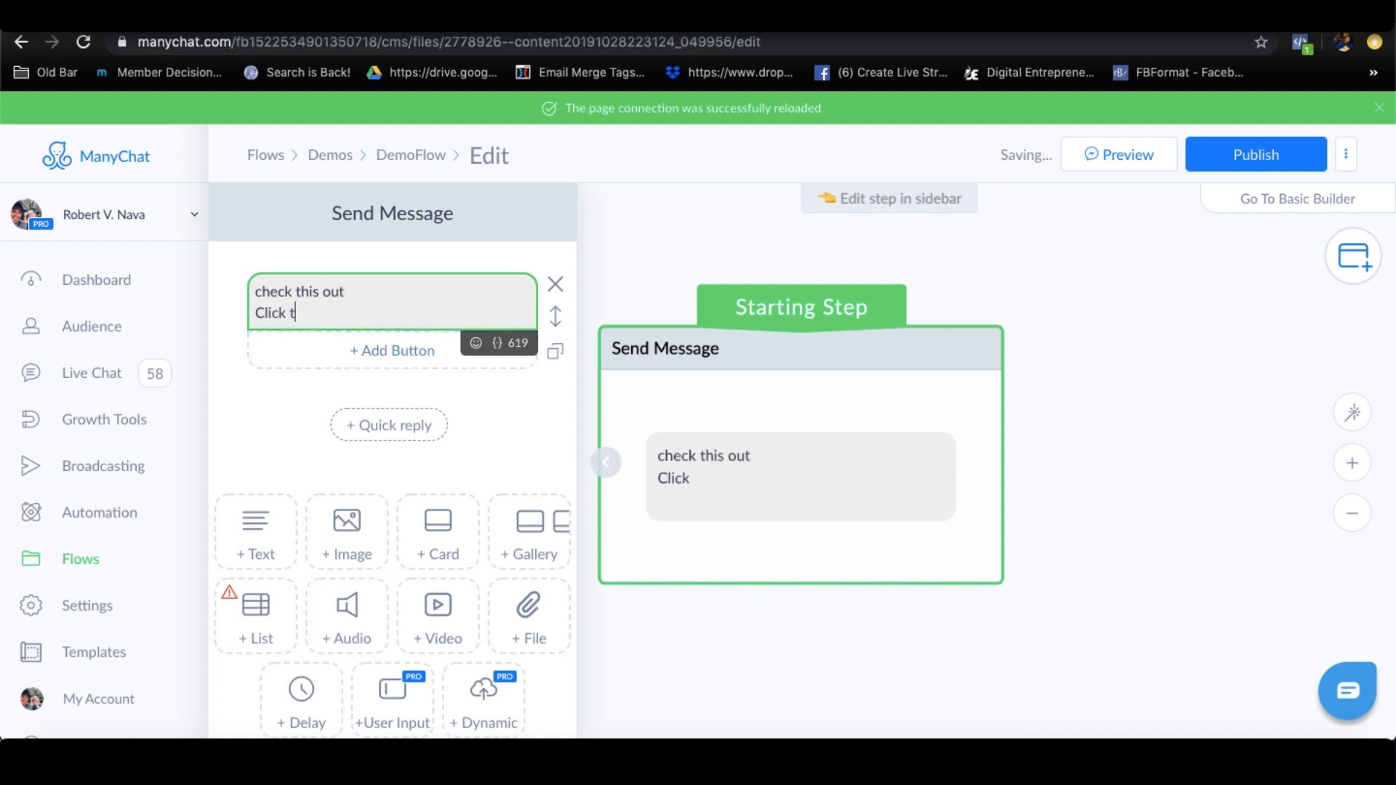
text(he links)
key(BackSpace)
key(BackSpace)
key(BackSpace)
key(BackSpace)
key(BackSpace)
text(bu)
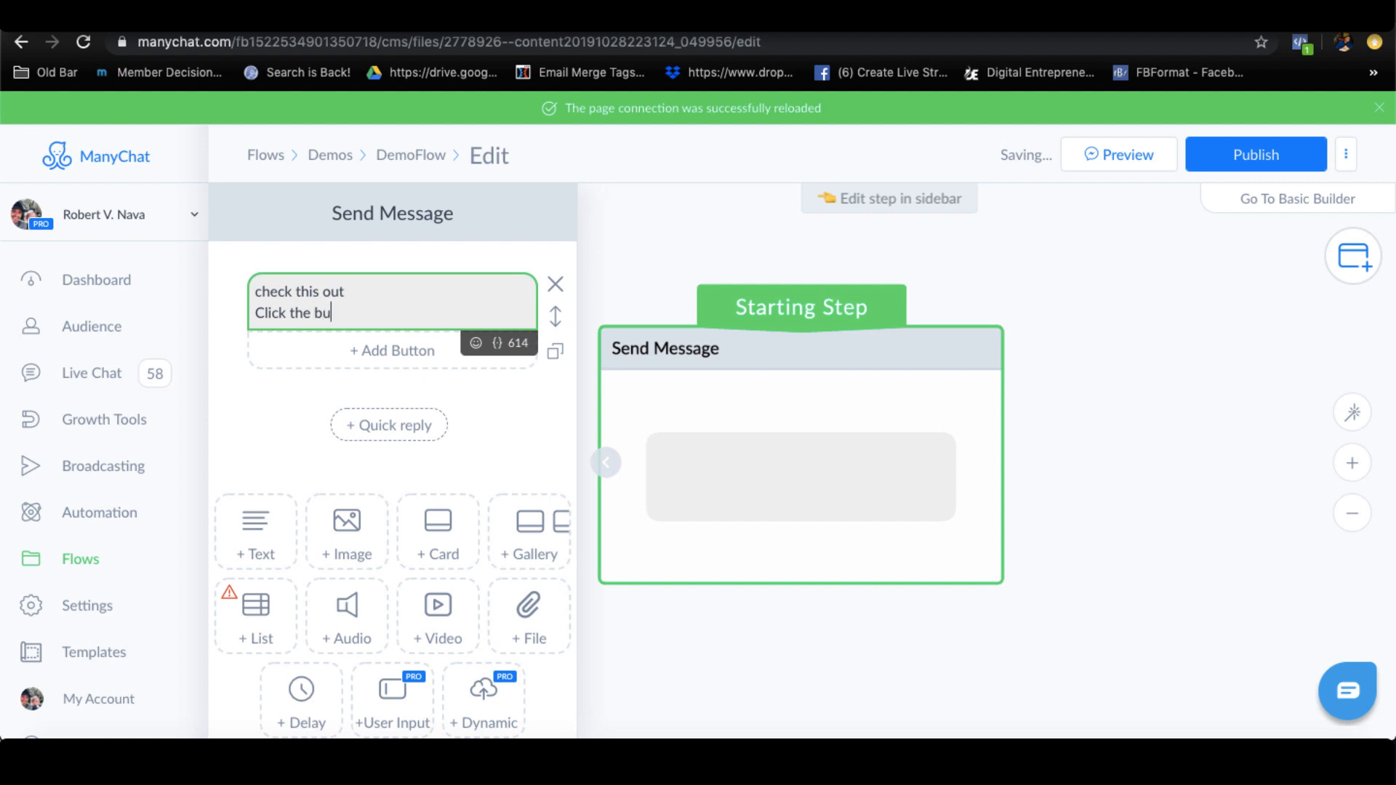
text(tton below)
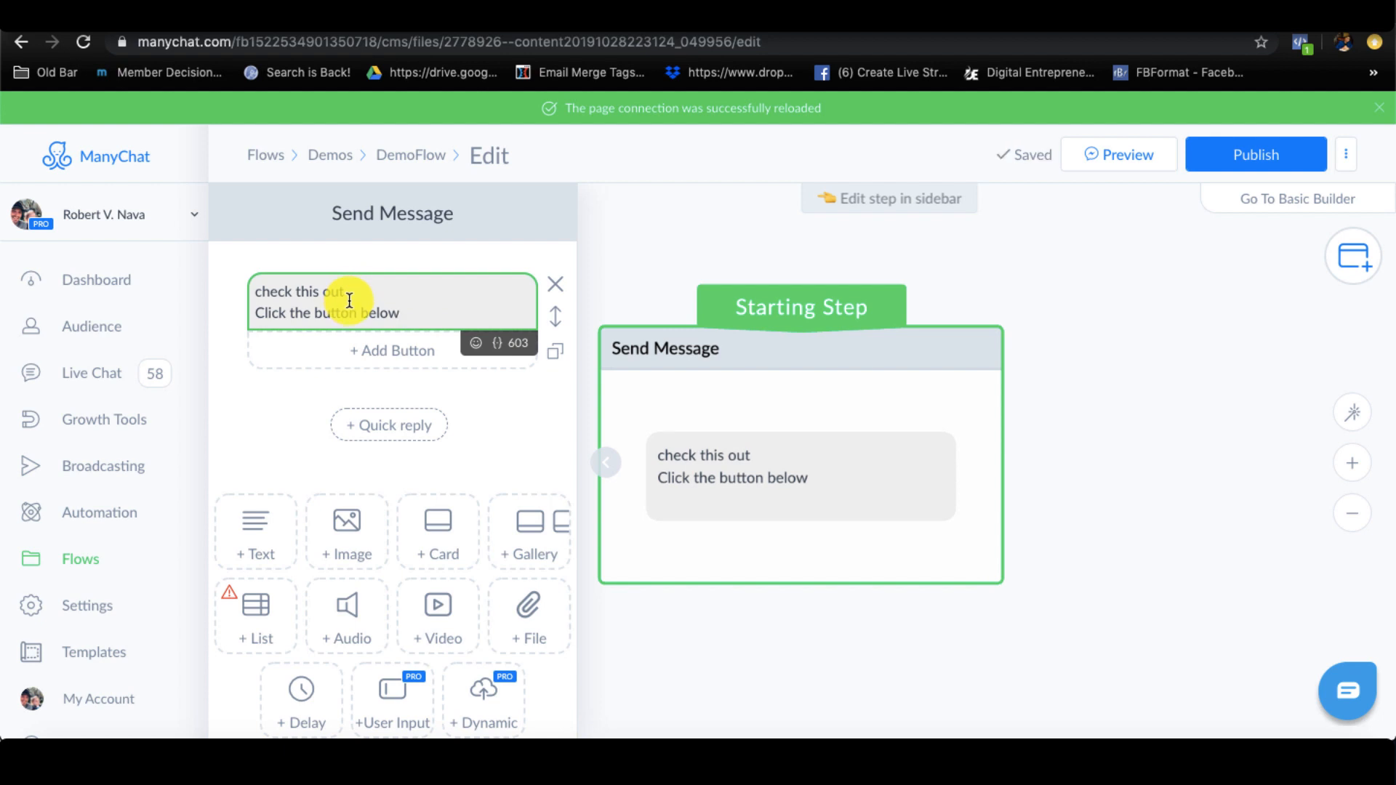
Add a button titled "See Your Custom Page" under the message text.
click(375, 351)
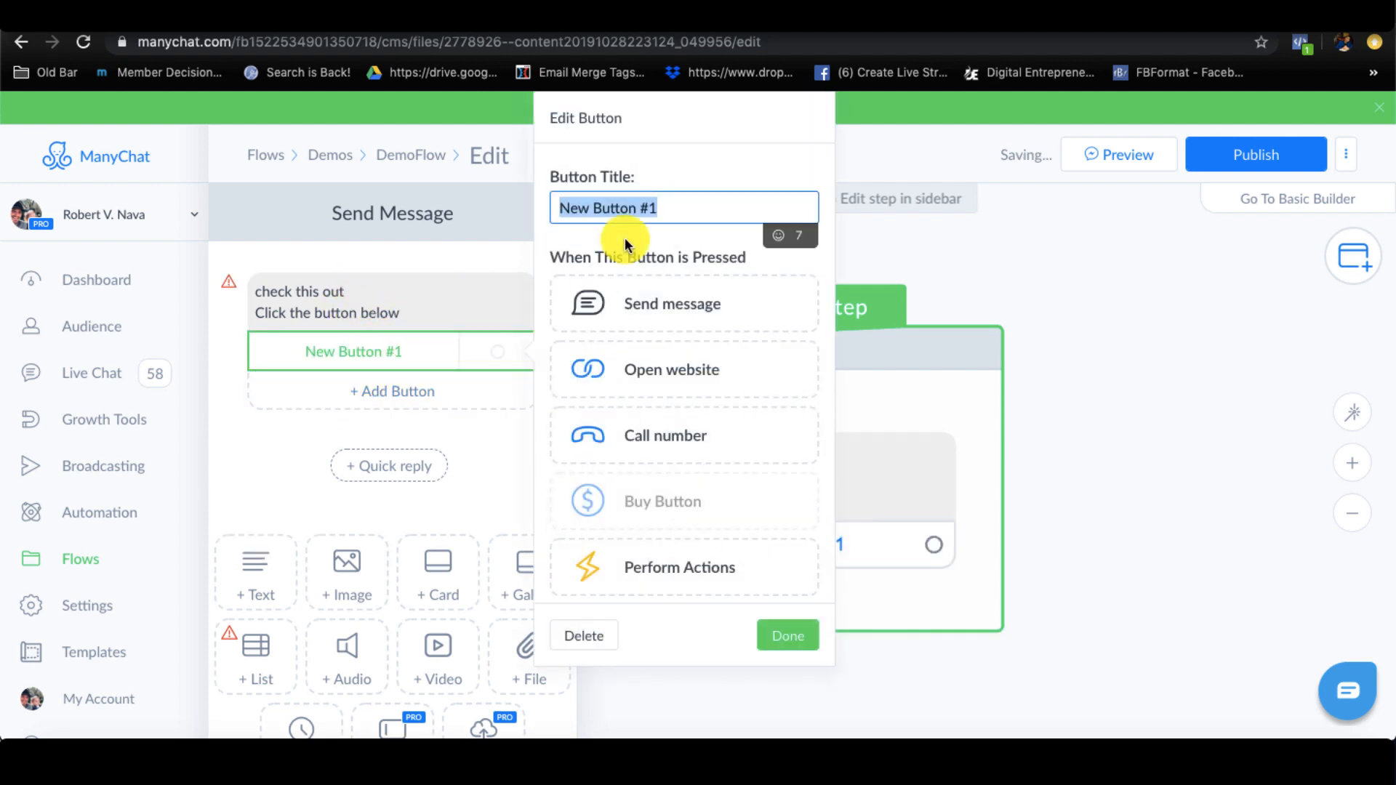
text(See Your Custom Page)
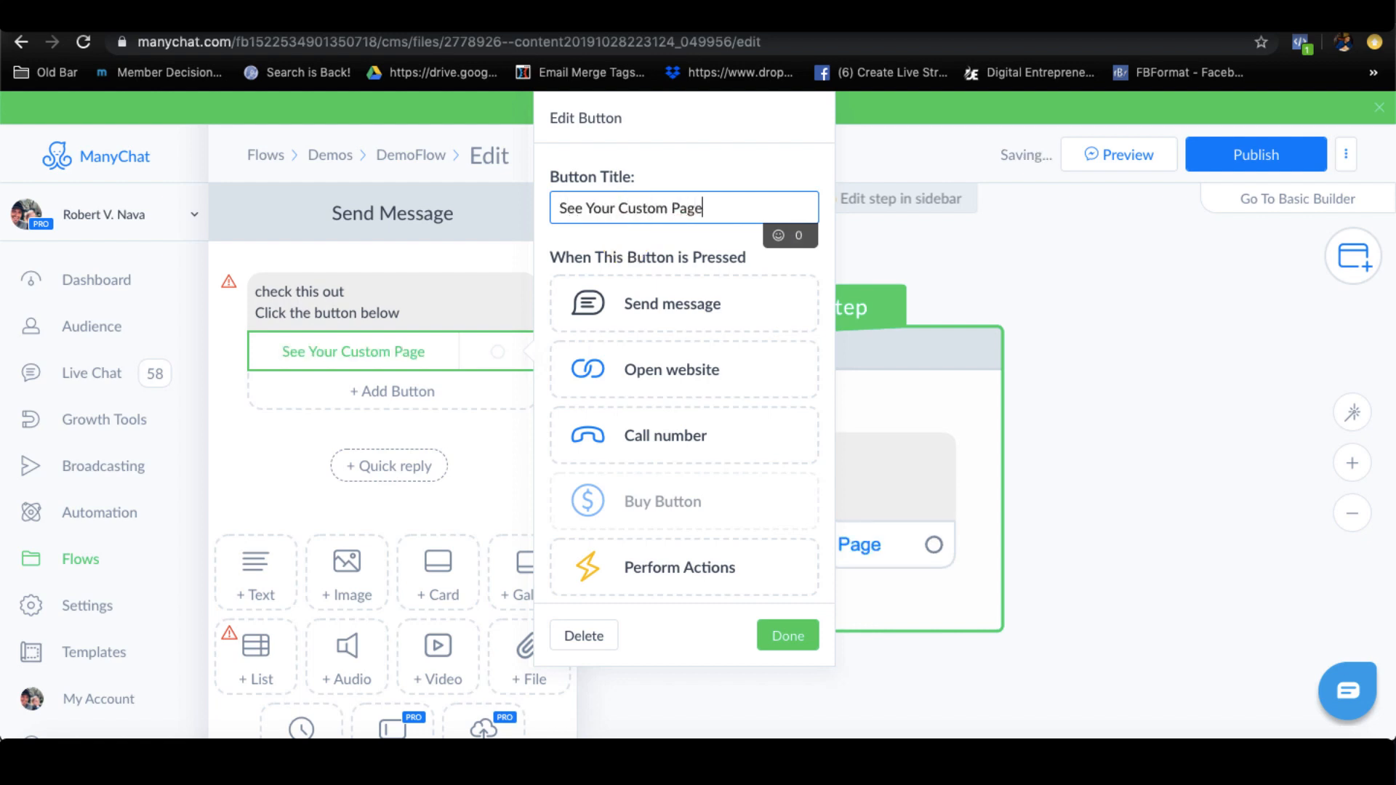
drag(700, 207, 547, 210)
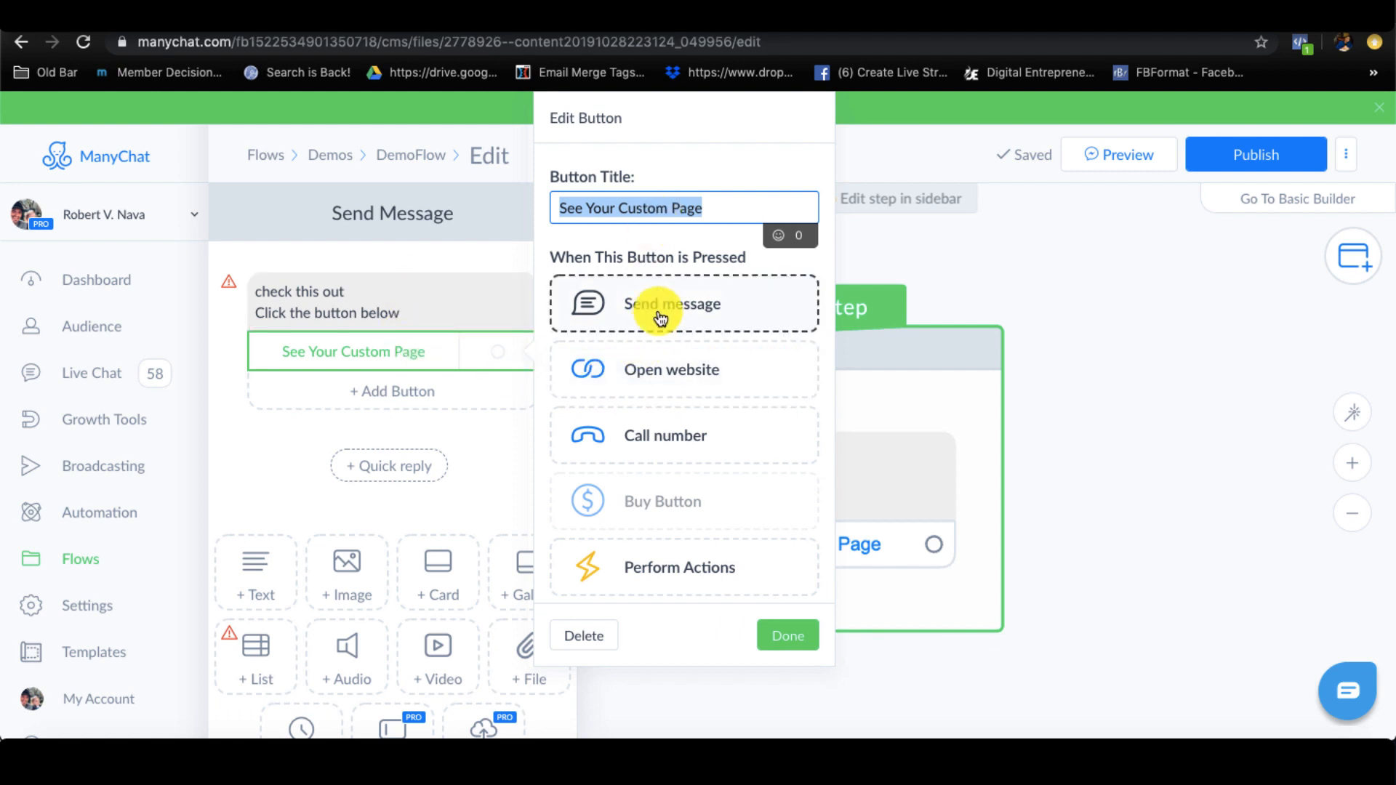
Make the button open a website with a Full – 100% webview size, and return to the Demos folder.
click(664, 371)
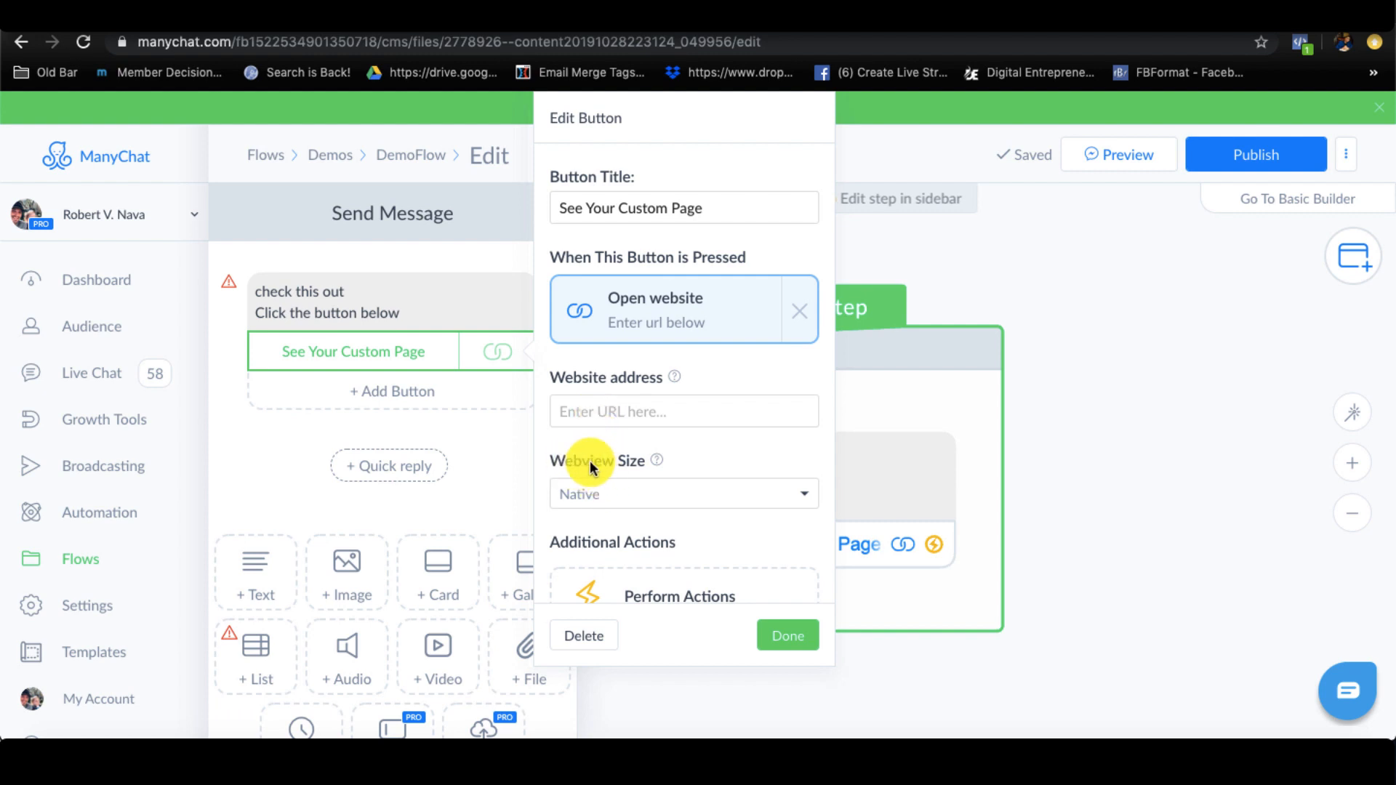
click(624, 494)
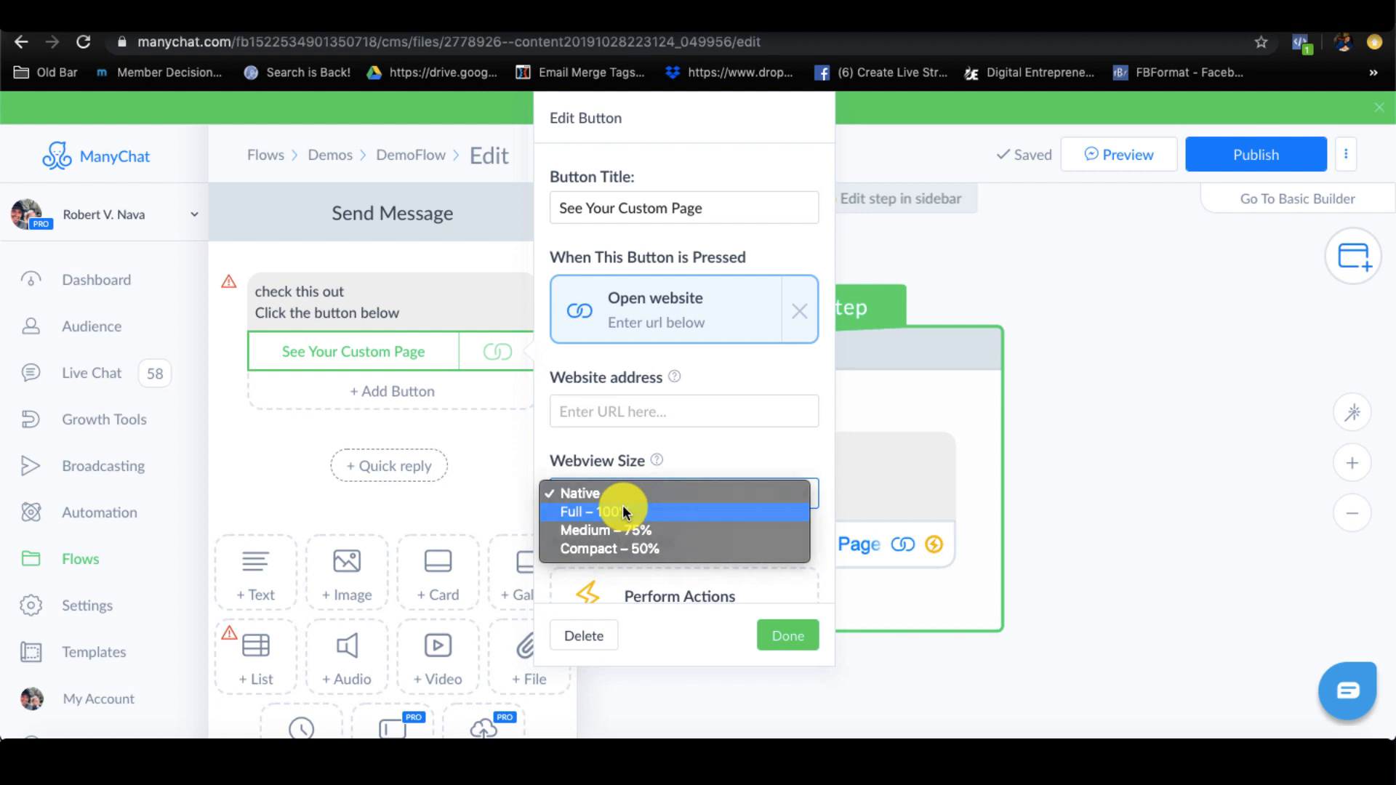
click(624, 512)
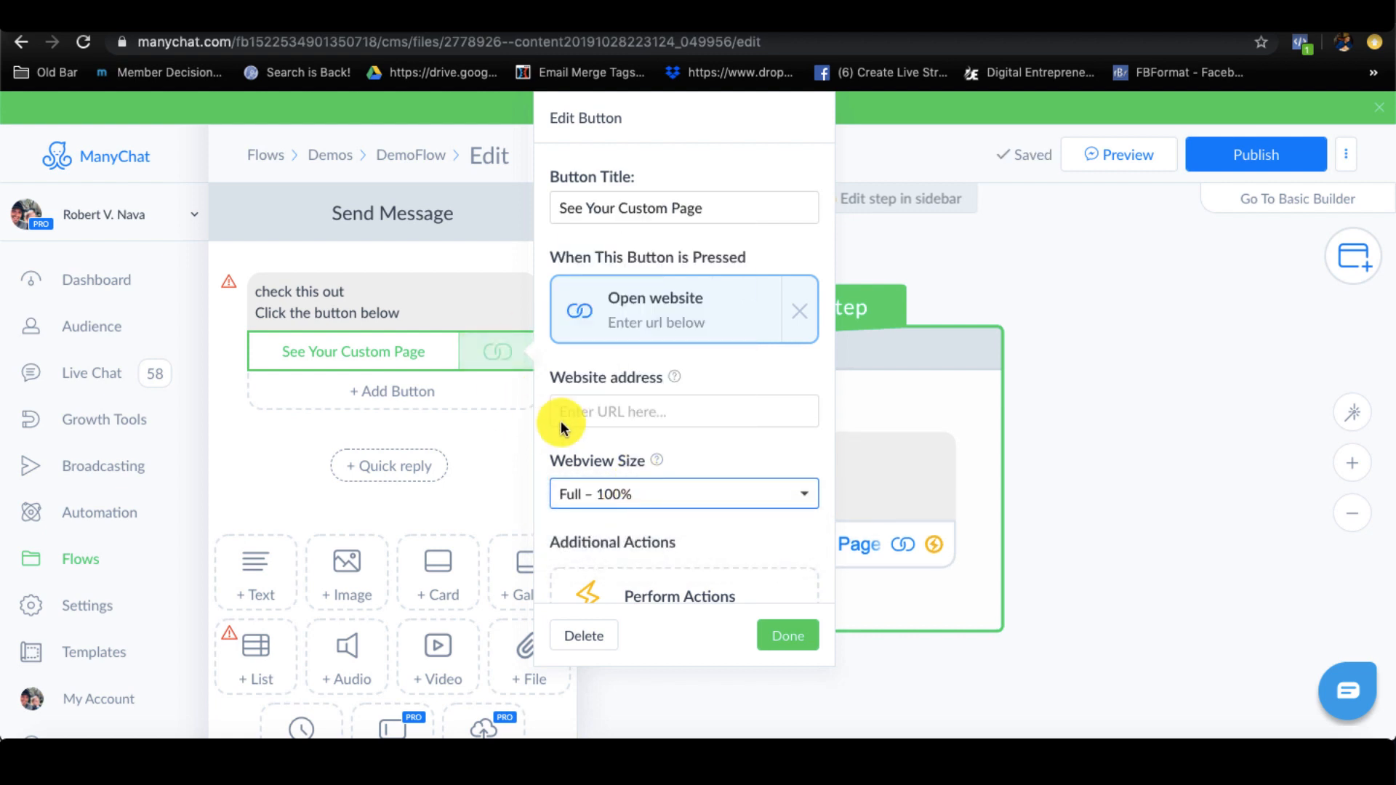
click(995, 284)
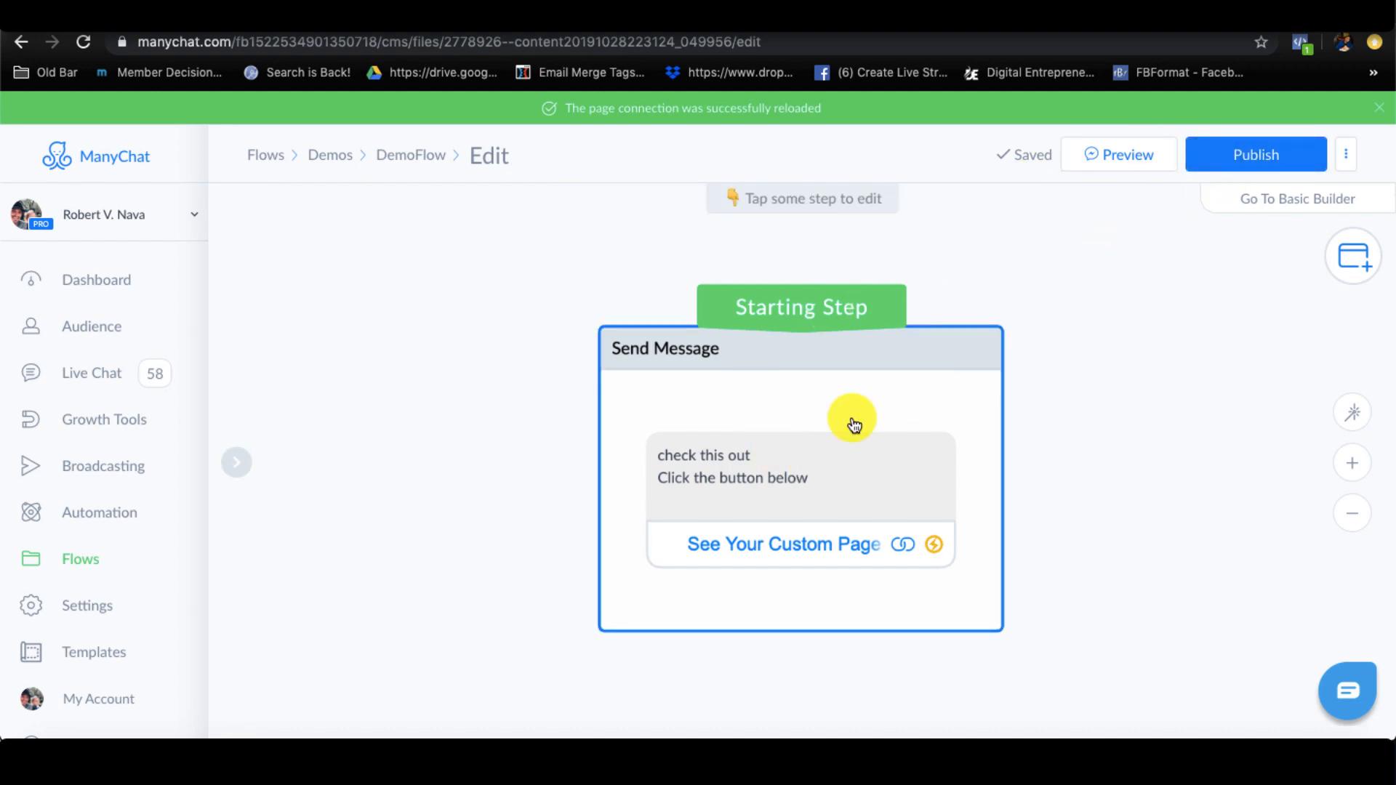
click(391, 159)
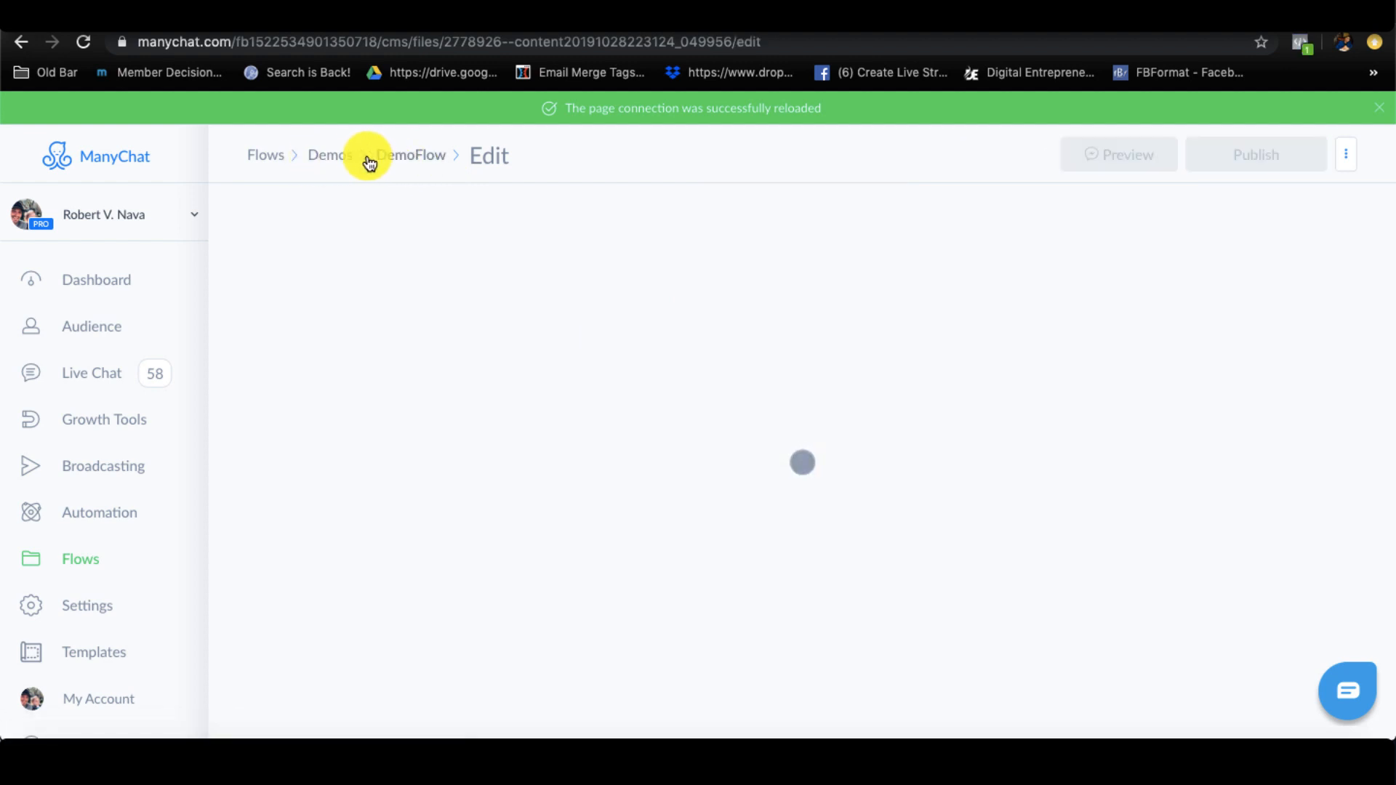
click(330, 159)
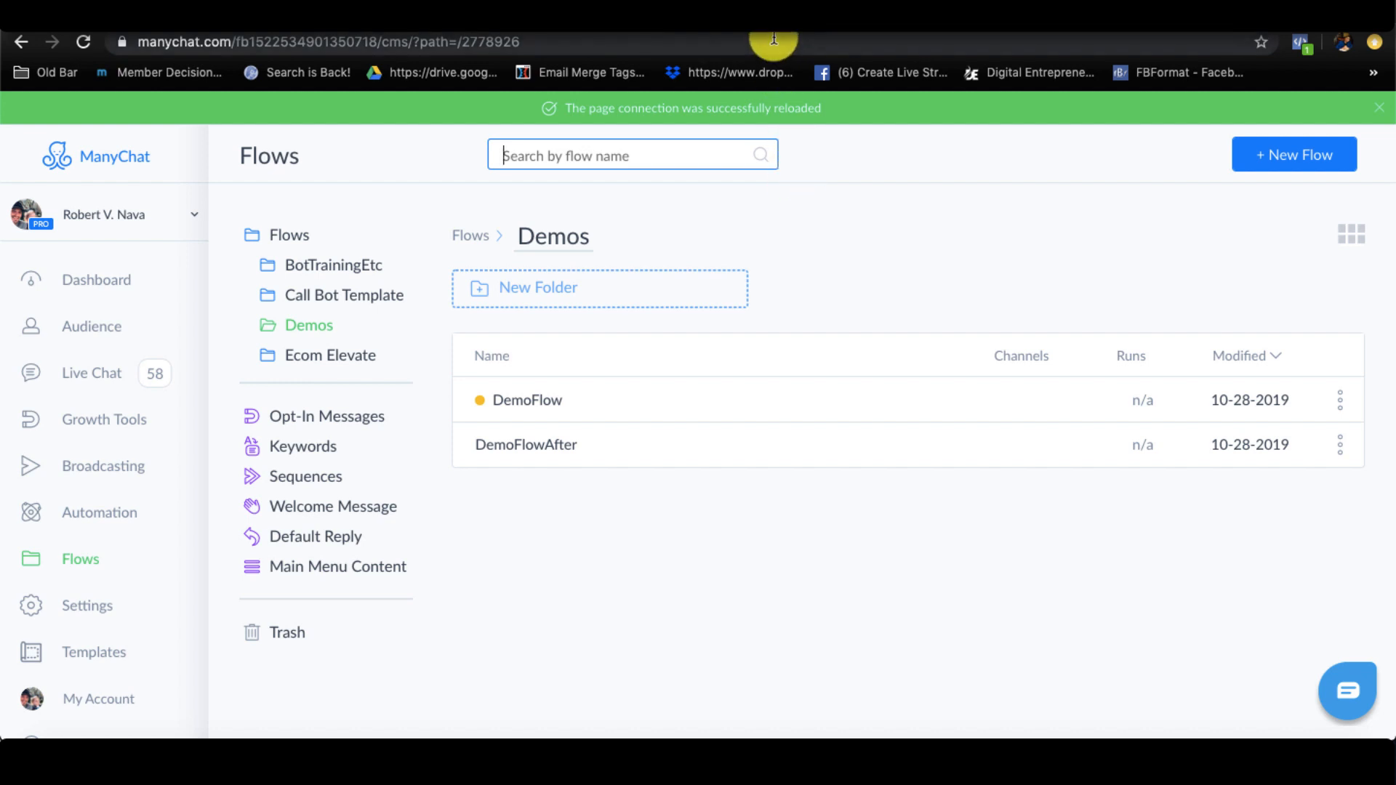
Open the DemoFlowAfter flow to view its starting message, and return to the Demos folder.
click(554, 445)
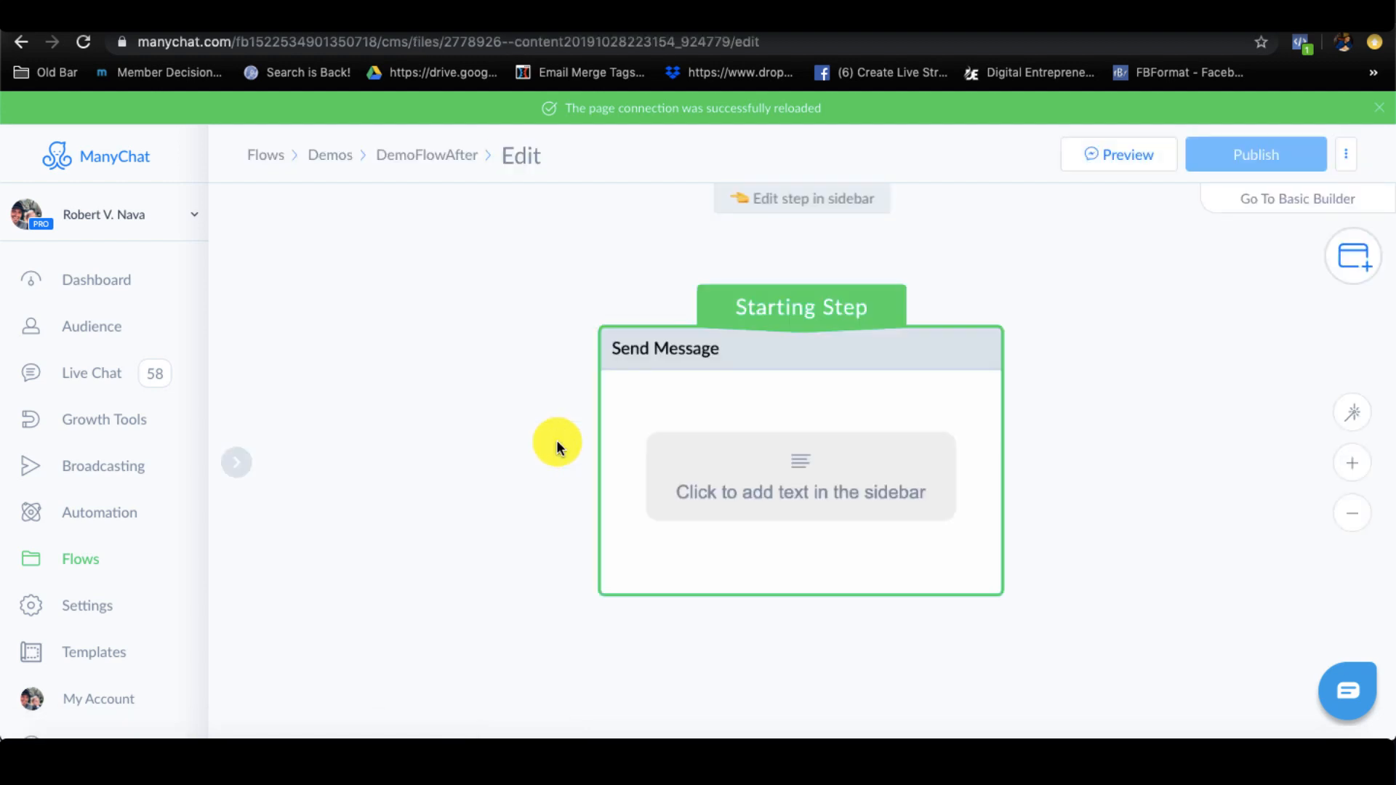
click(739, 493)
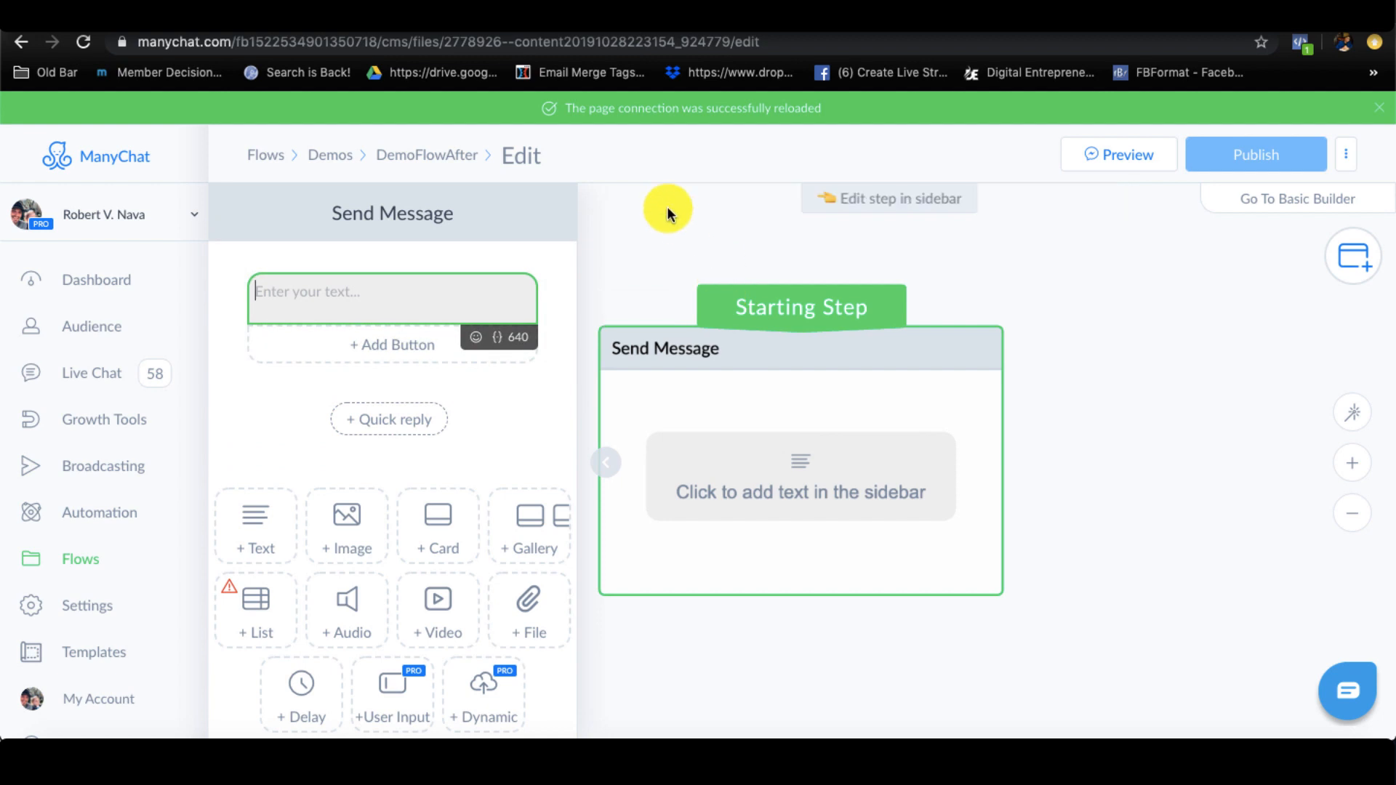
click(336, 165)
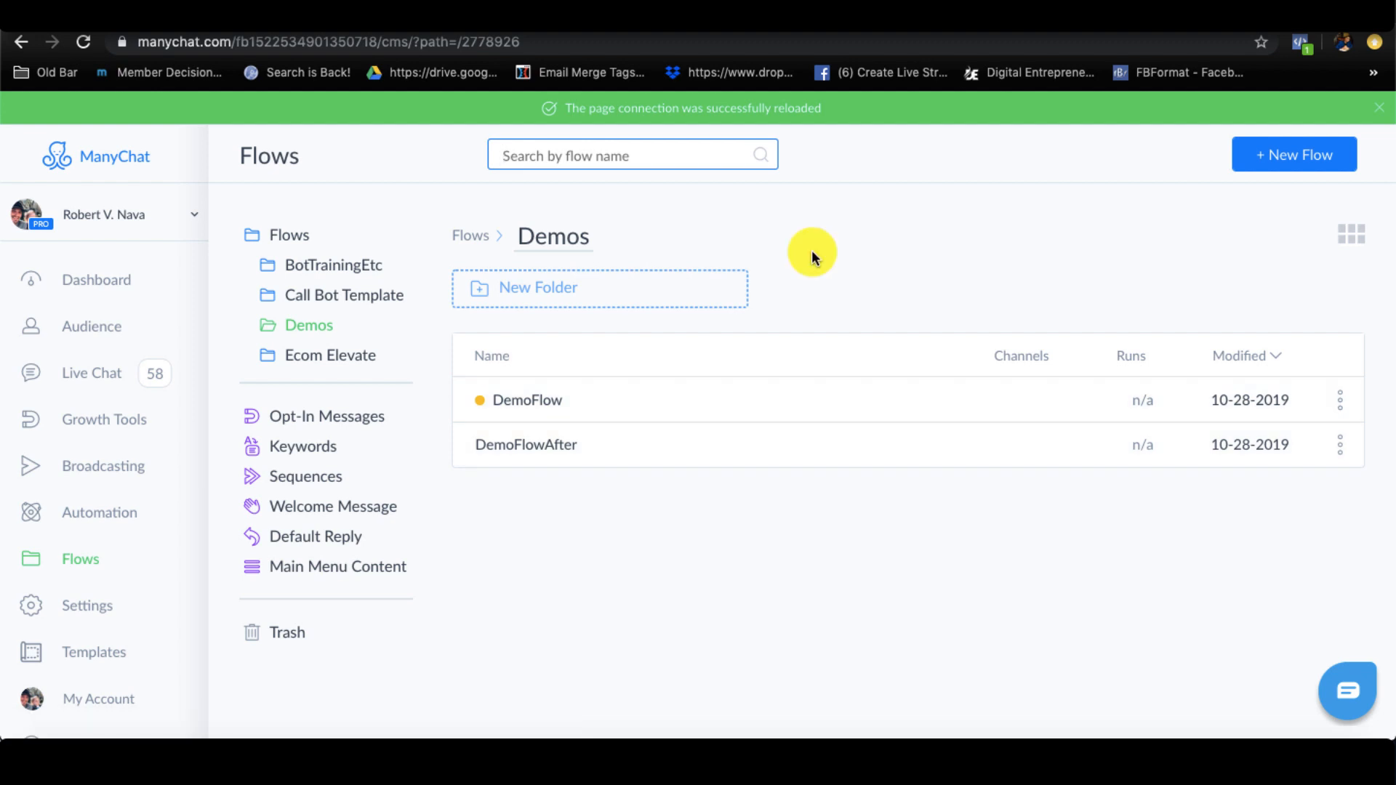
Switch to ManyPages and look through the training videos, including the ManyChat integration section.
click(796, 15)
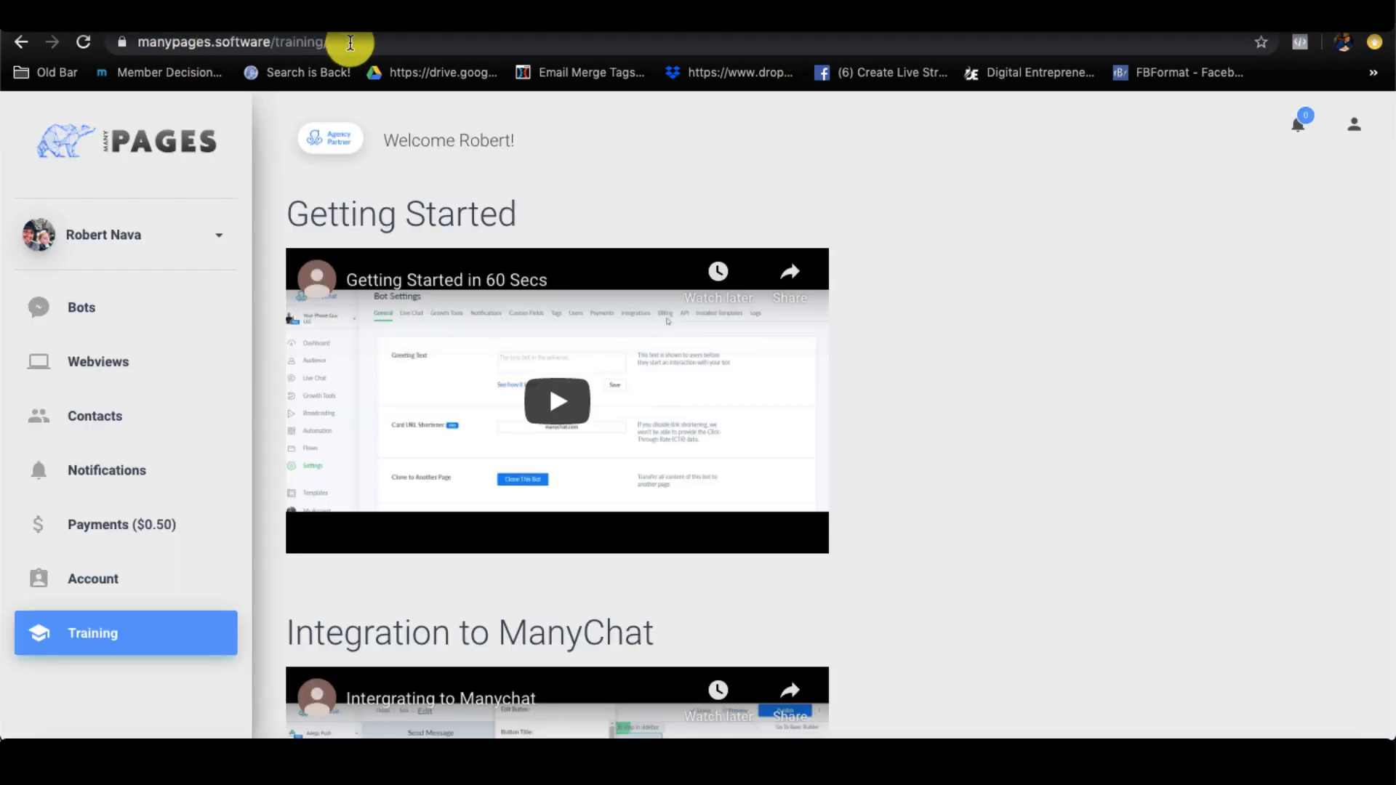
drag(216, 44, 365, 42)
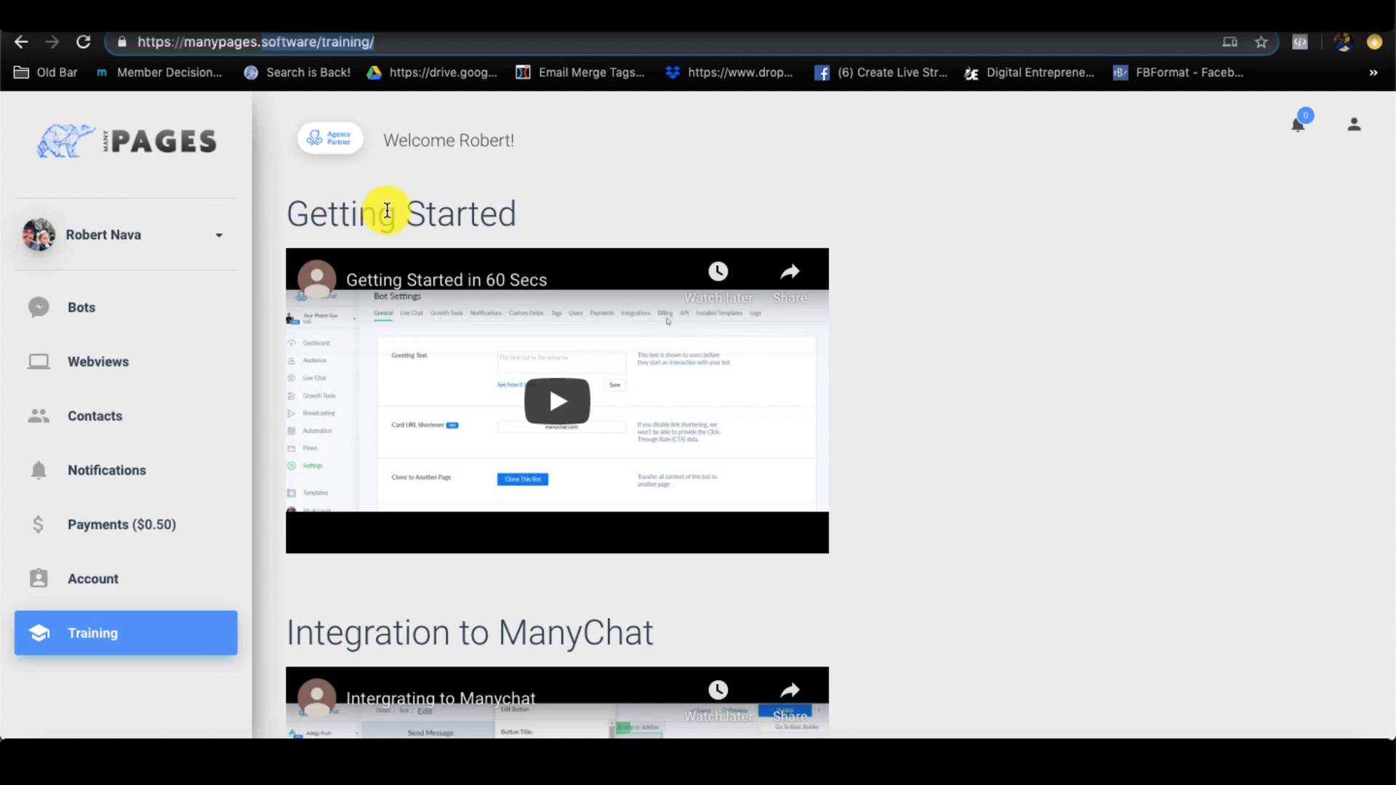
scroll(387, 210, down, 1)
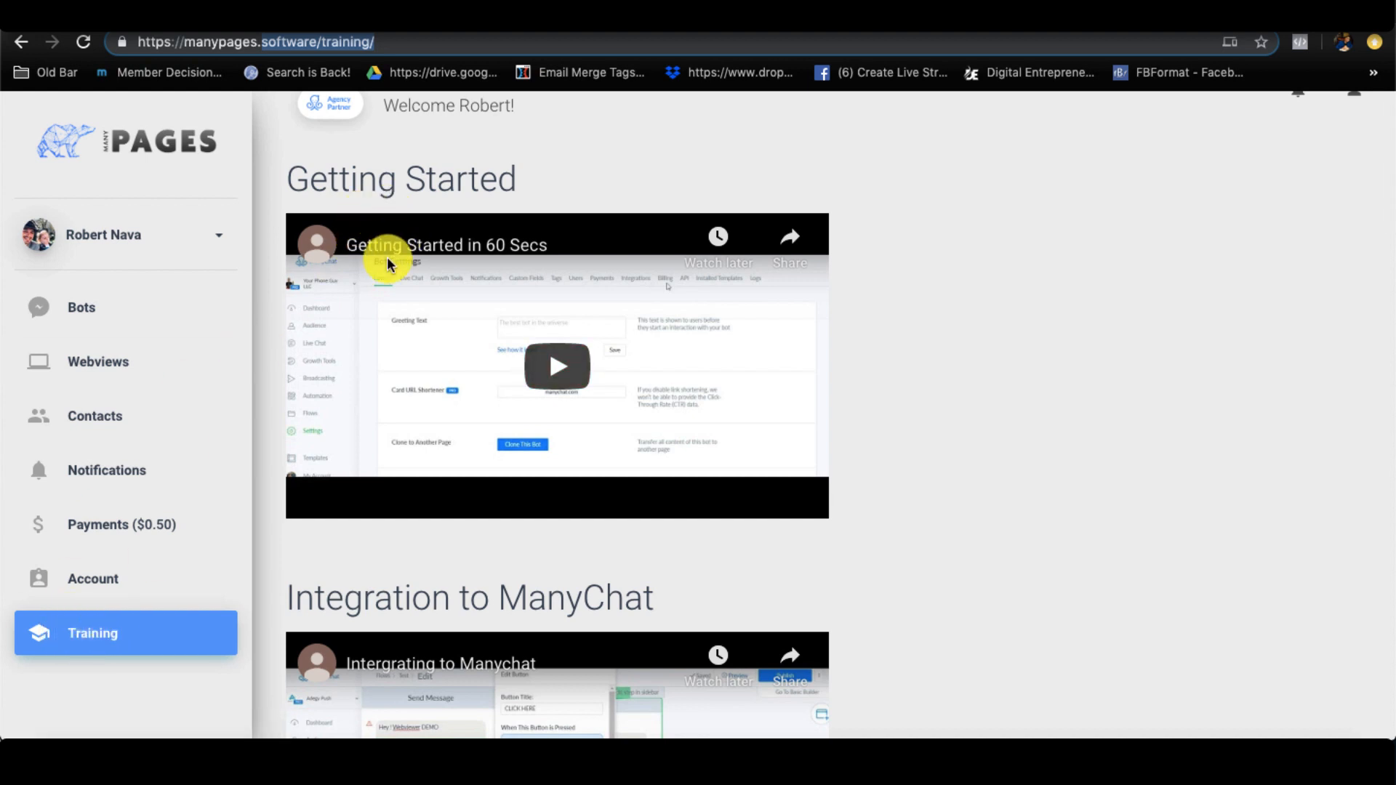
scroll(387, 262, down, 3)
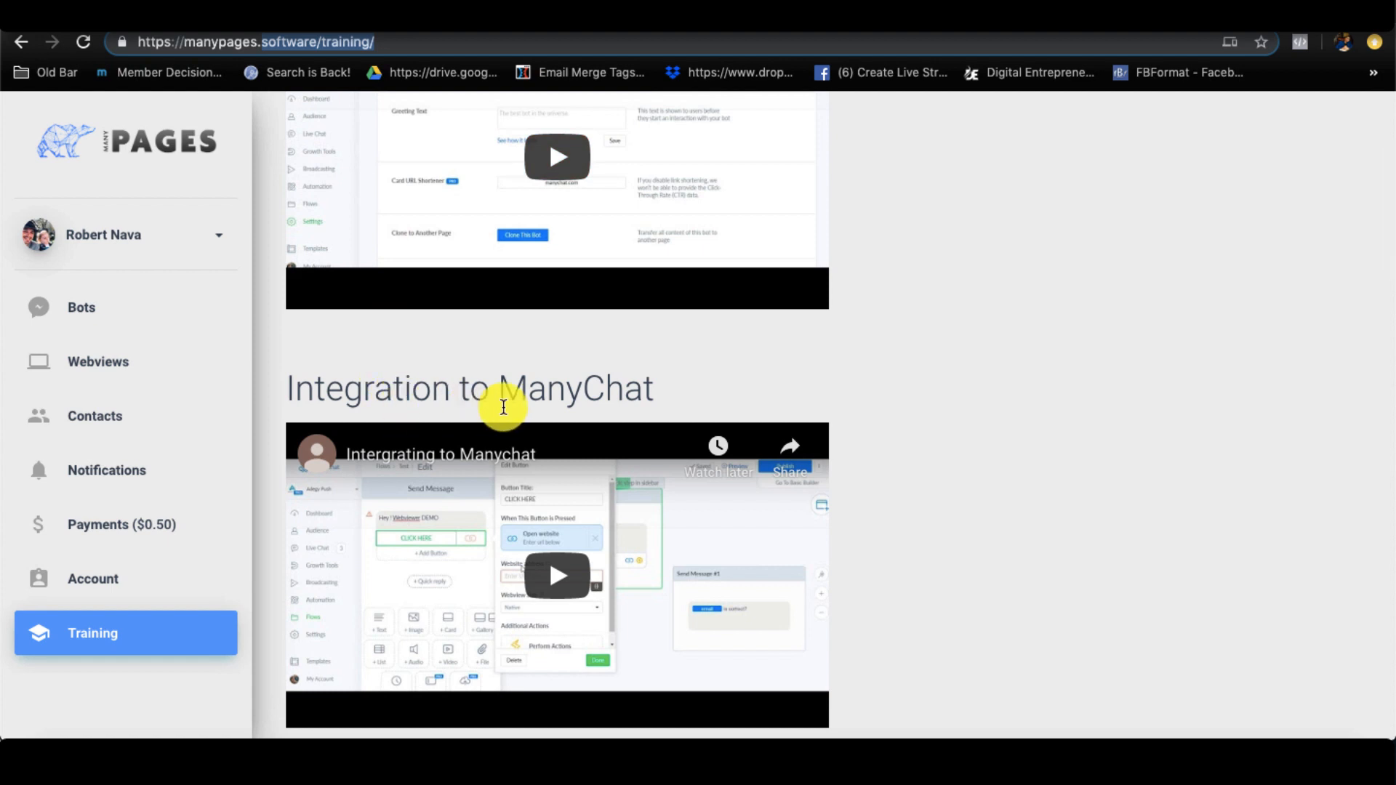
scroll(503, 407, down, 4)
scroll(407, 553, up, 7)
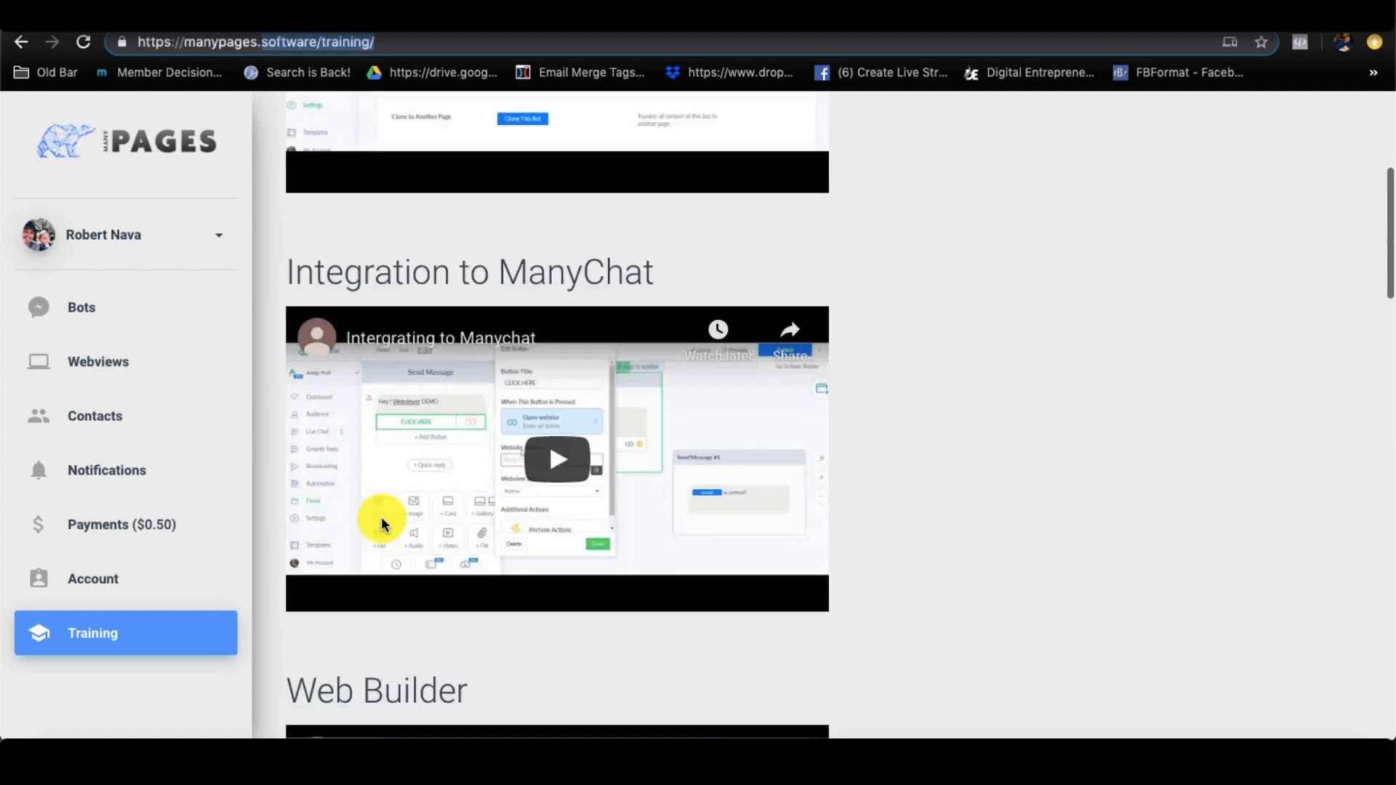
scroll(429, 288, down, 1)
scroll(431, 288, up, 1)
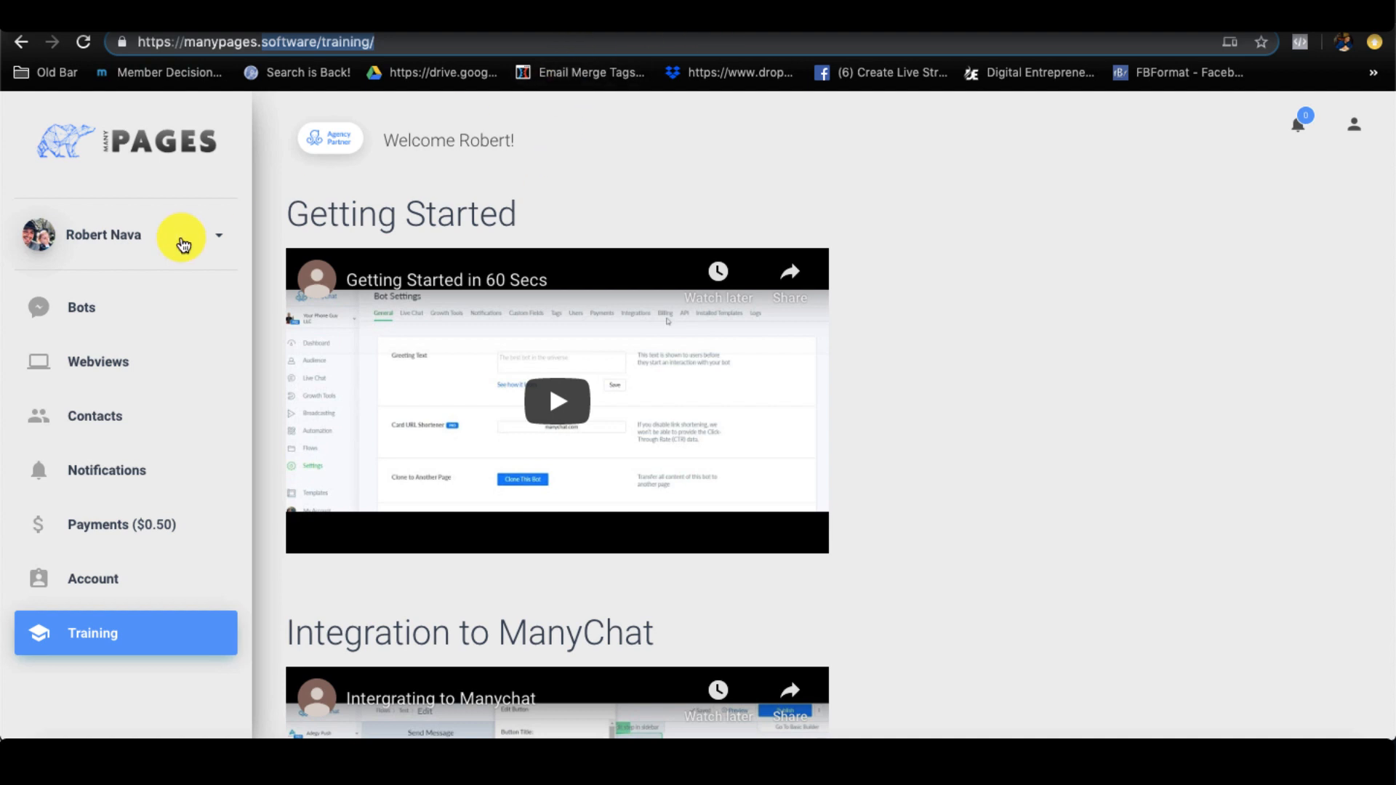
Create a new webview in ManyPages and choose the bot it is for.
click(102, 369)
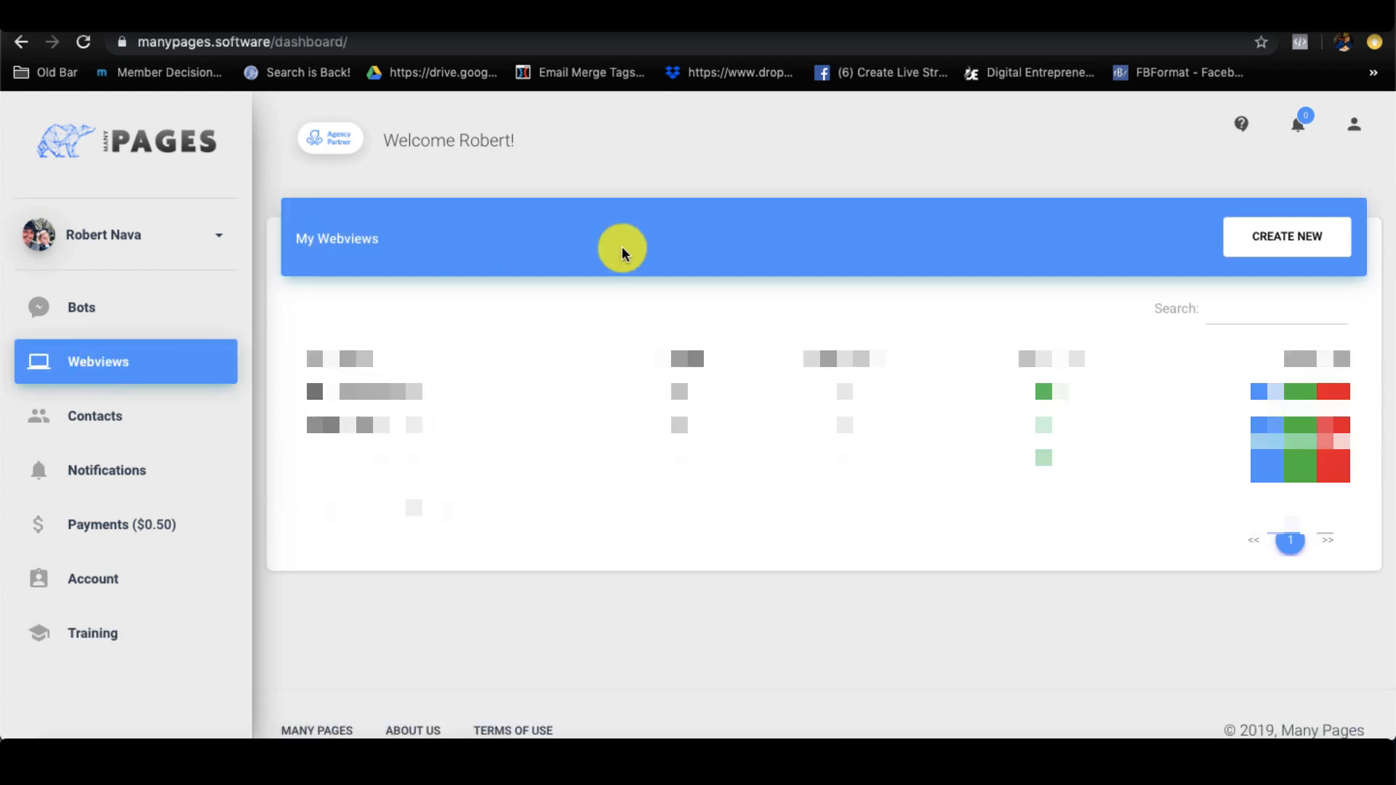
click(1263, 231)
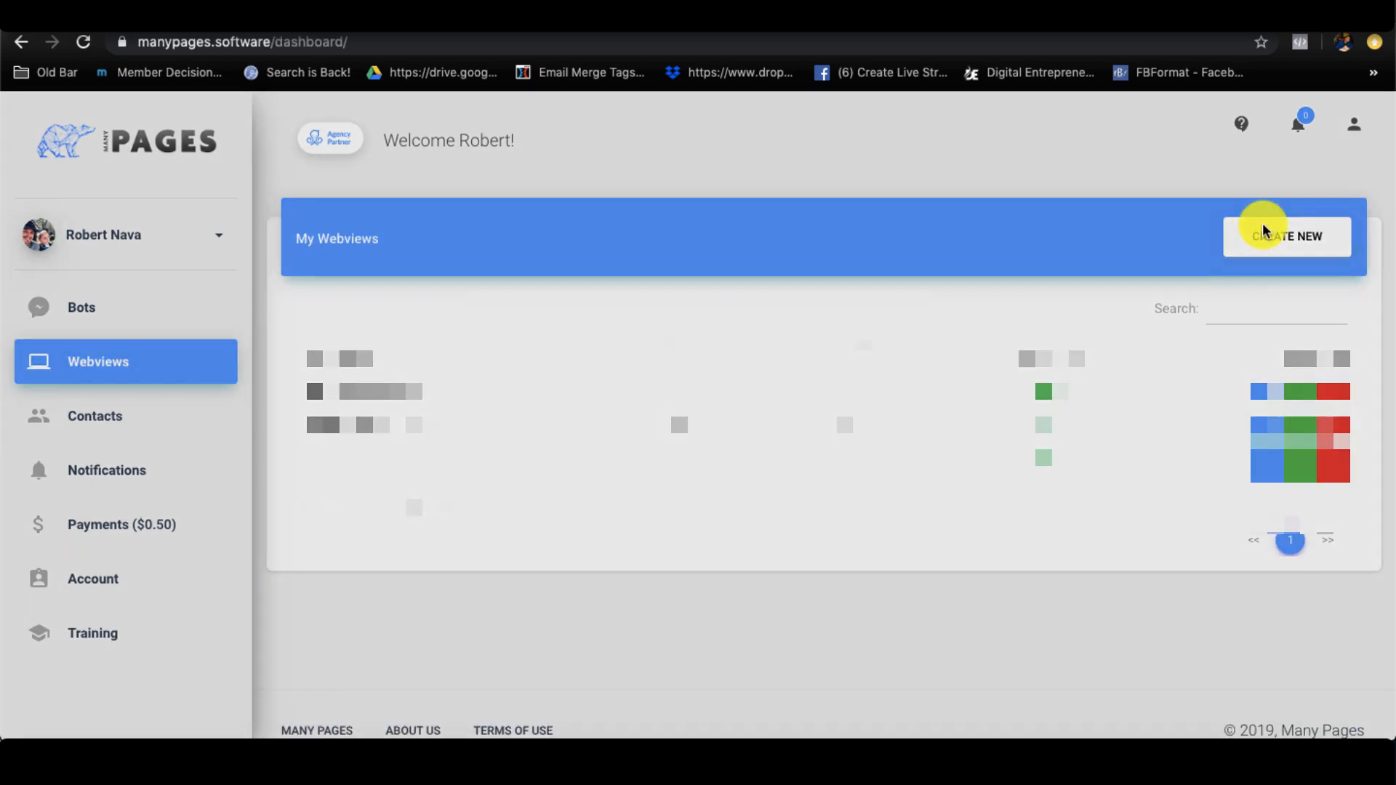
click(743, 298)
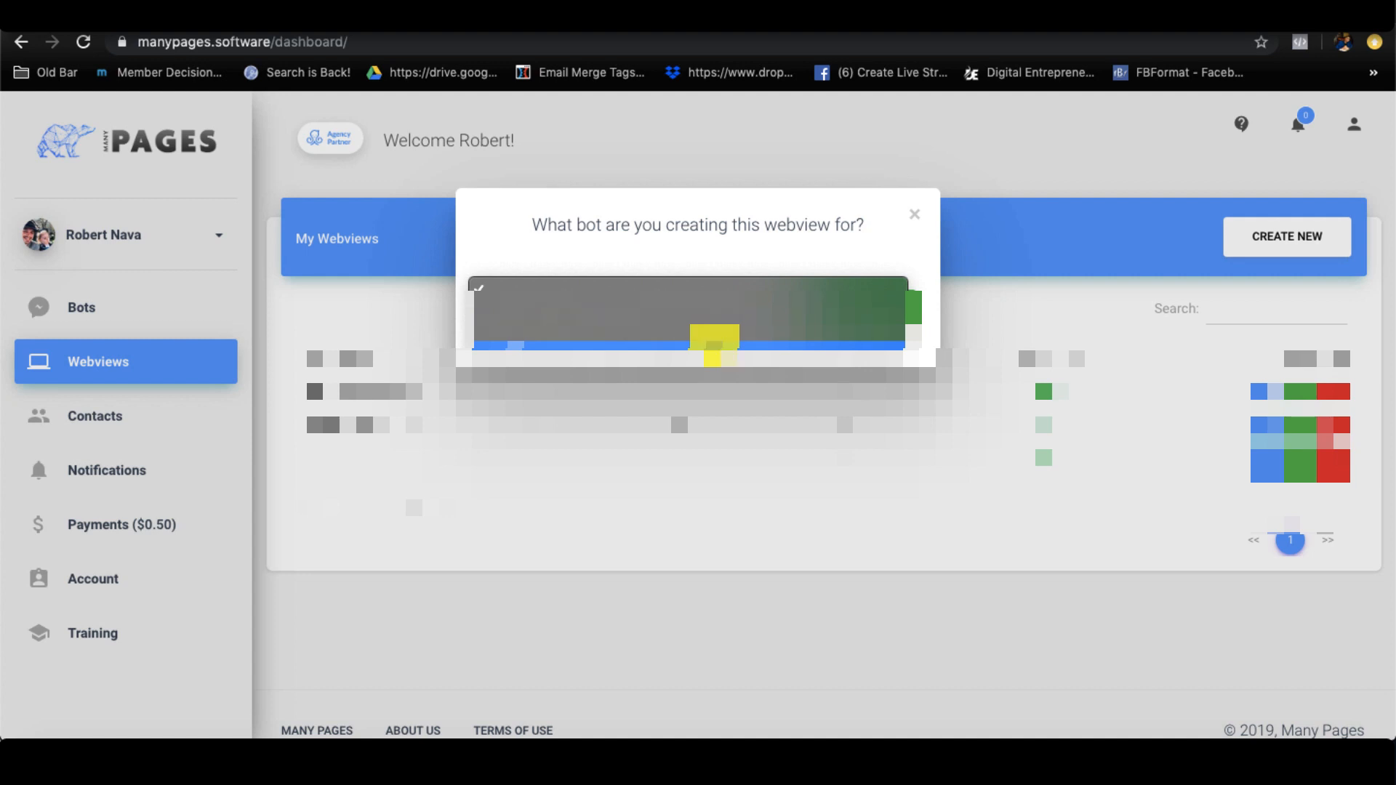
click(713, 341)
click(847, 317)
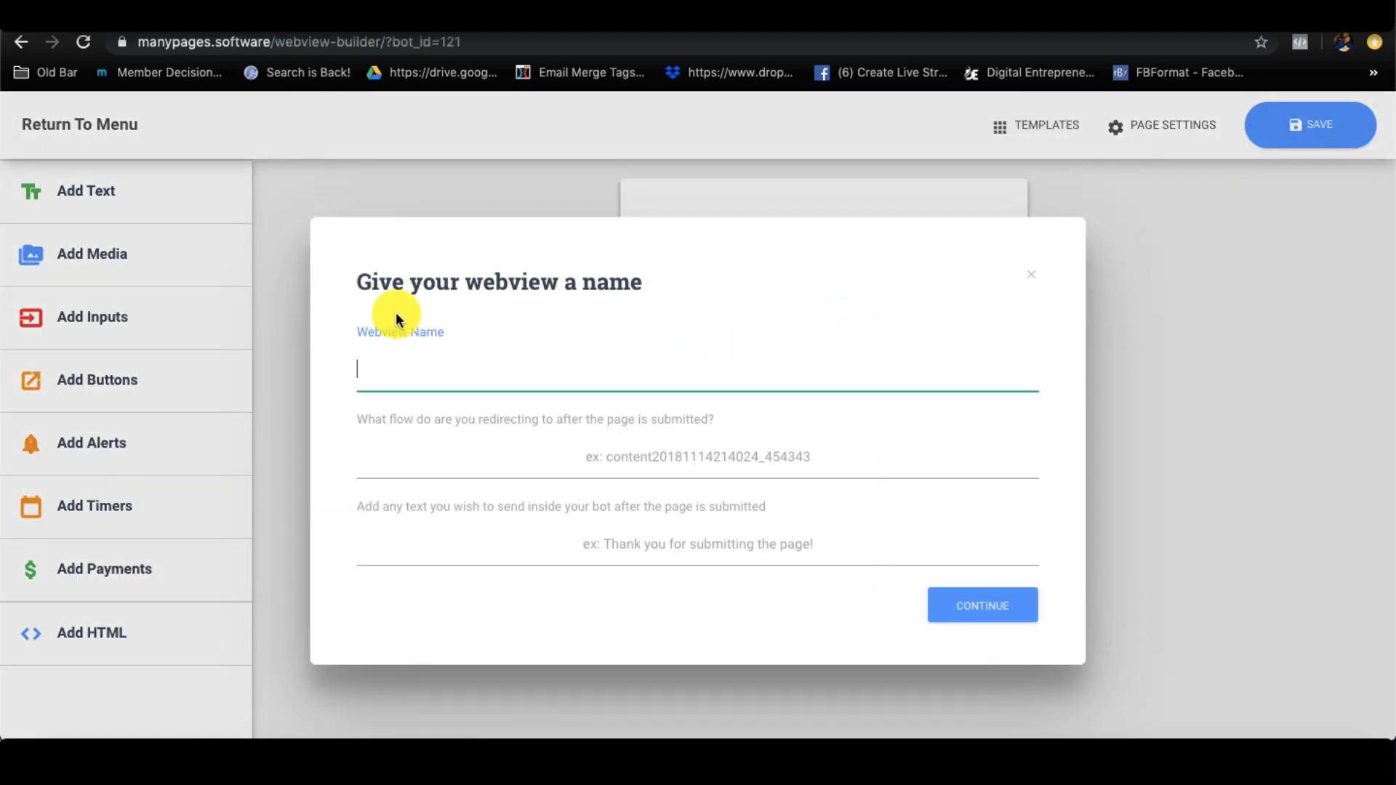
Name the webview Demo and go through the redirect flow and confirmation text fields.
text(Demo)
click(421, 368)
click(381, 432)
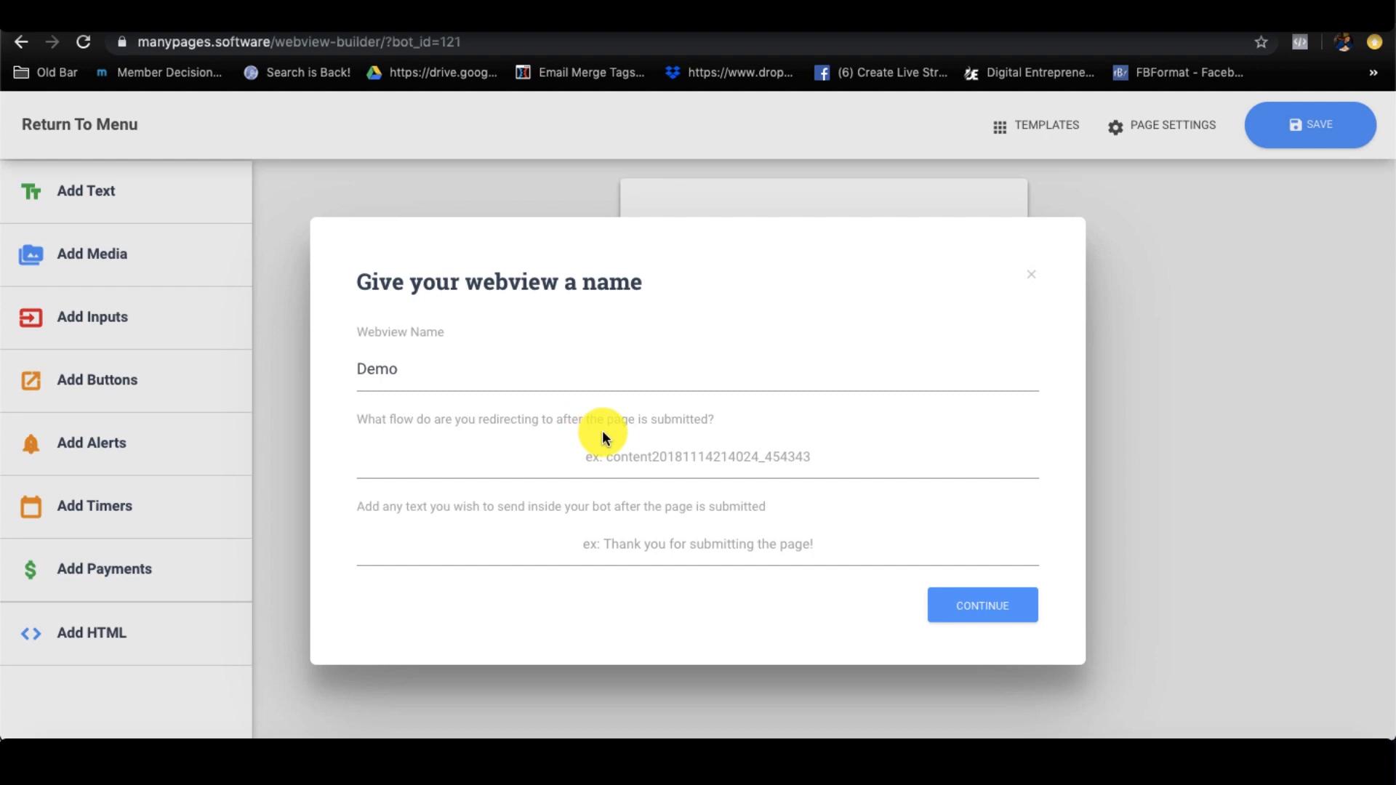
click(459, 553)
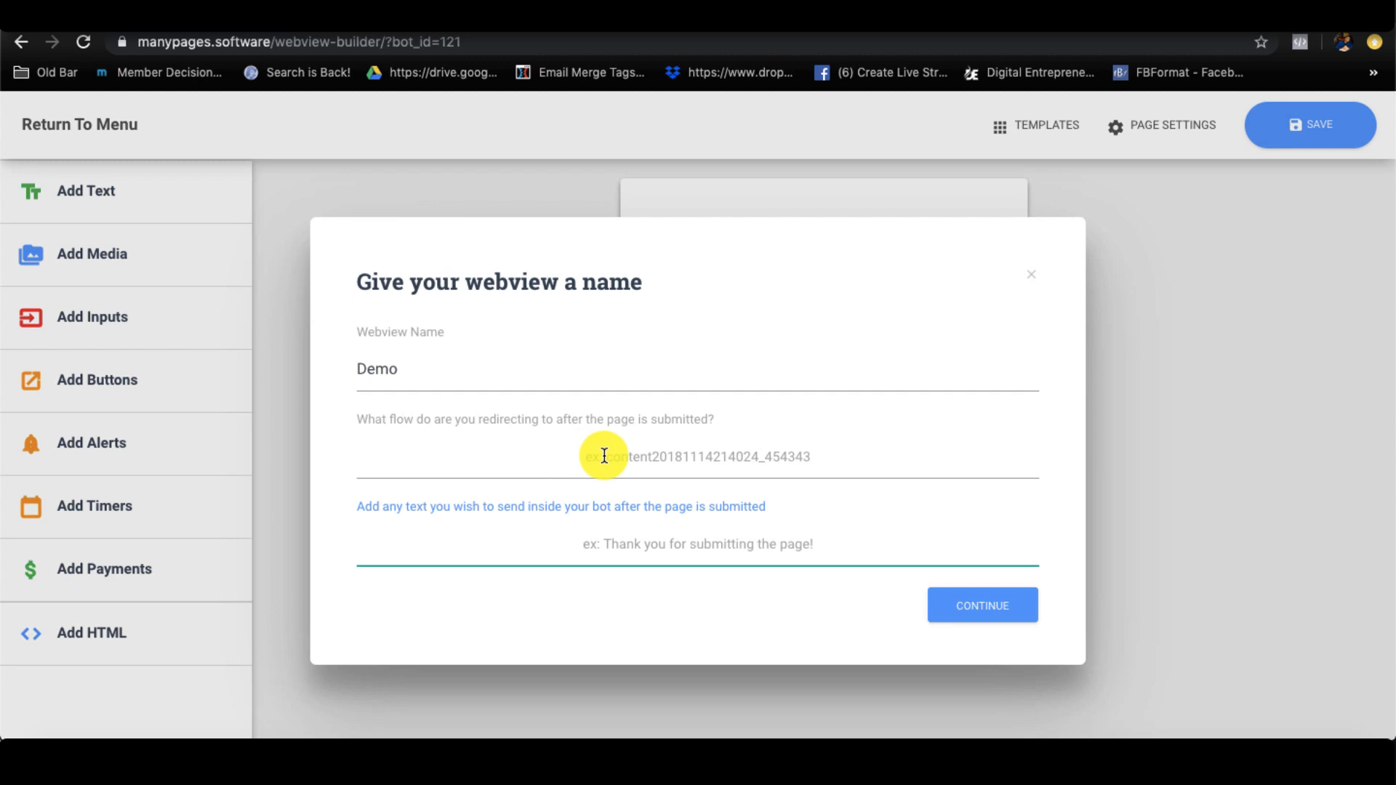
Switch to ManyChat, open the DemoFlowAfter flow and copy its content ID from the page address.
click(598, 24)
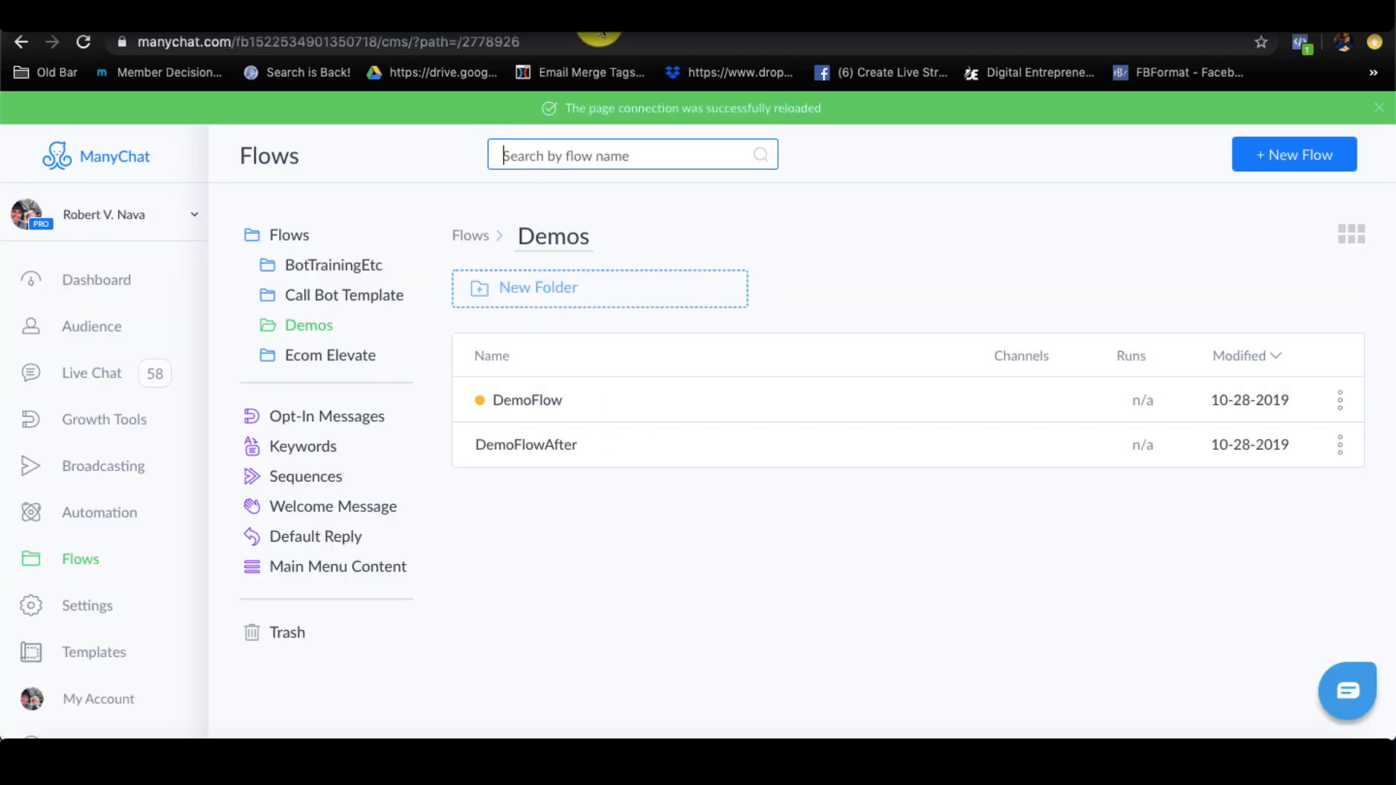
click(563, 444)
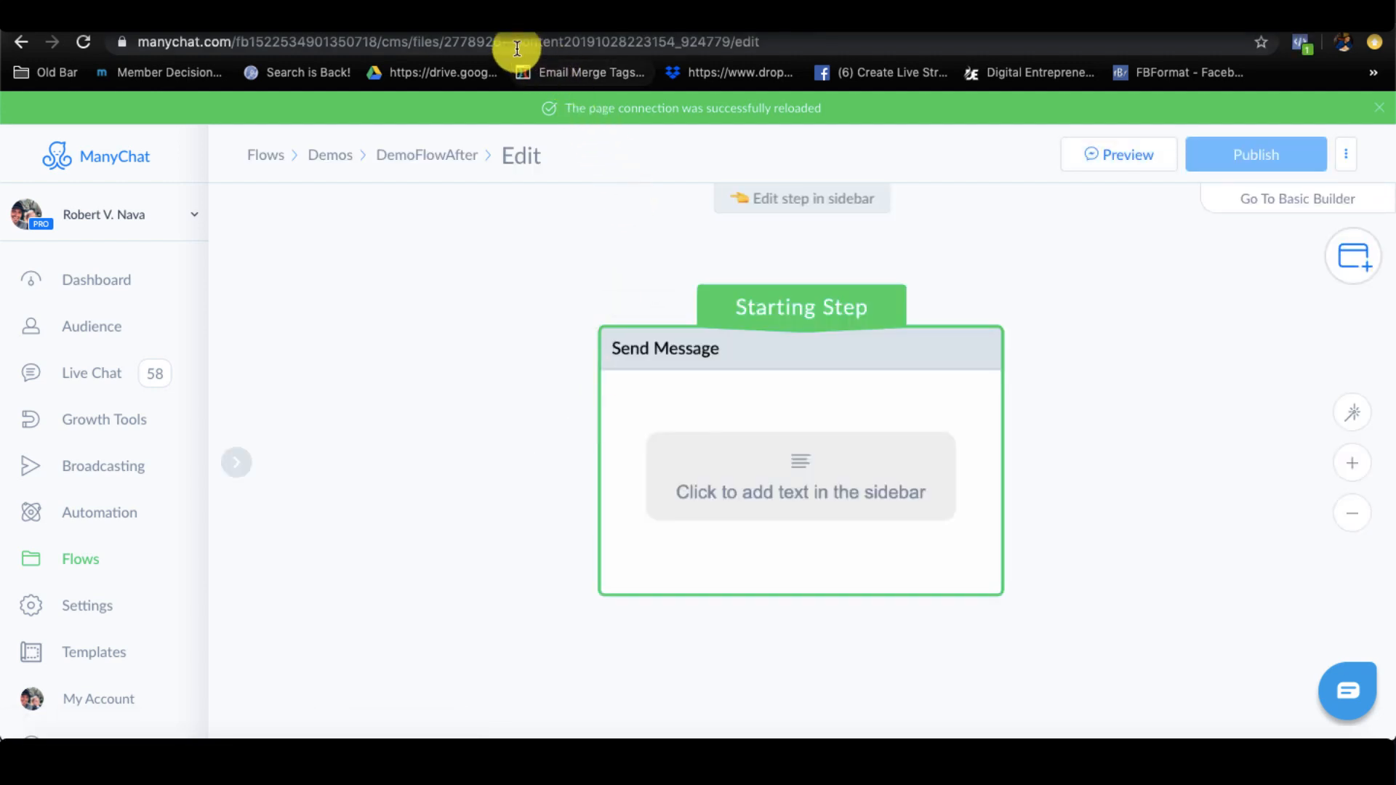
drag(514, 43, 716, 40)
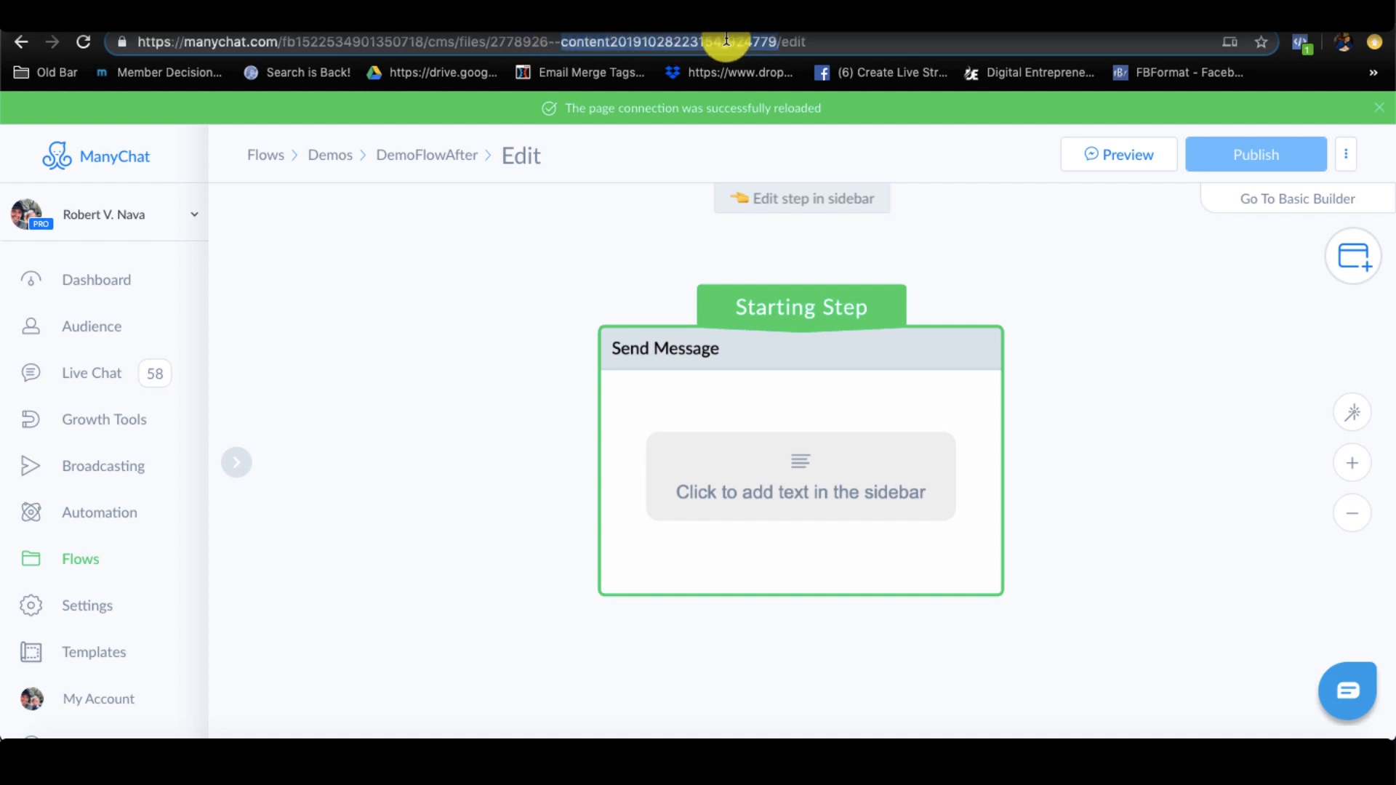
drag(582, 49, 781, 44)
key(super+c)
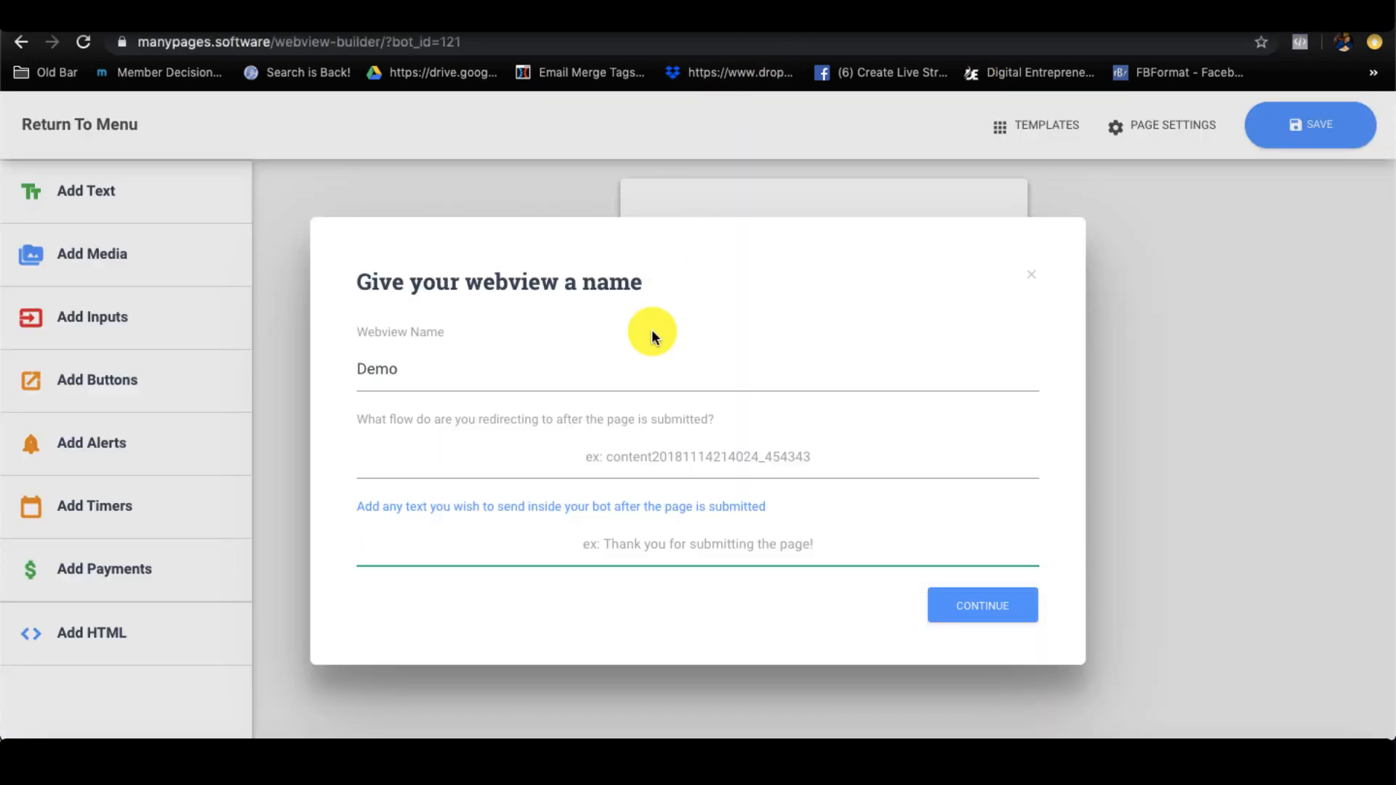
click(523, 458)
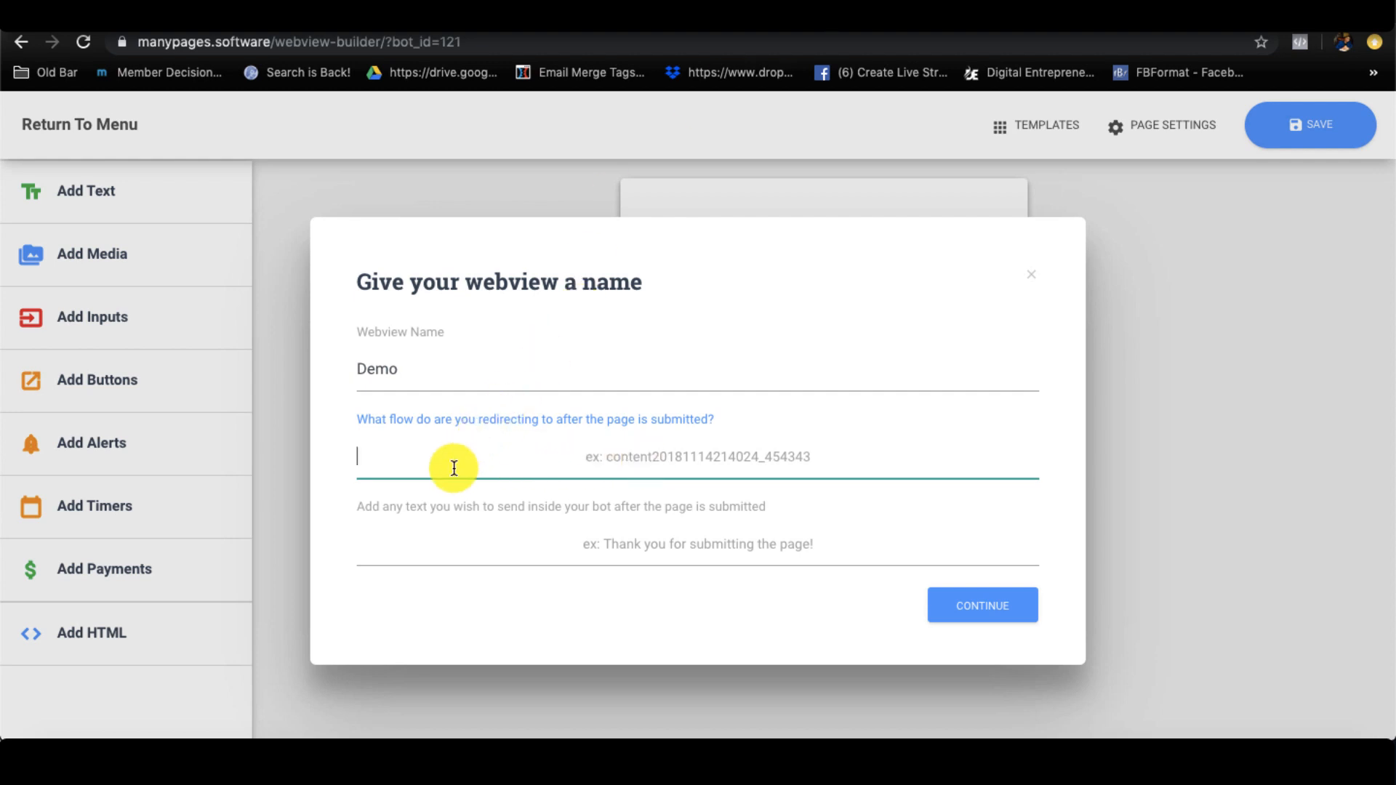
key(super+v)
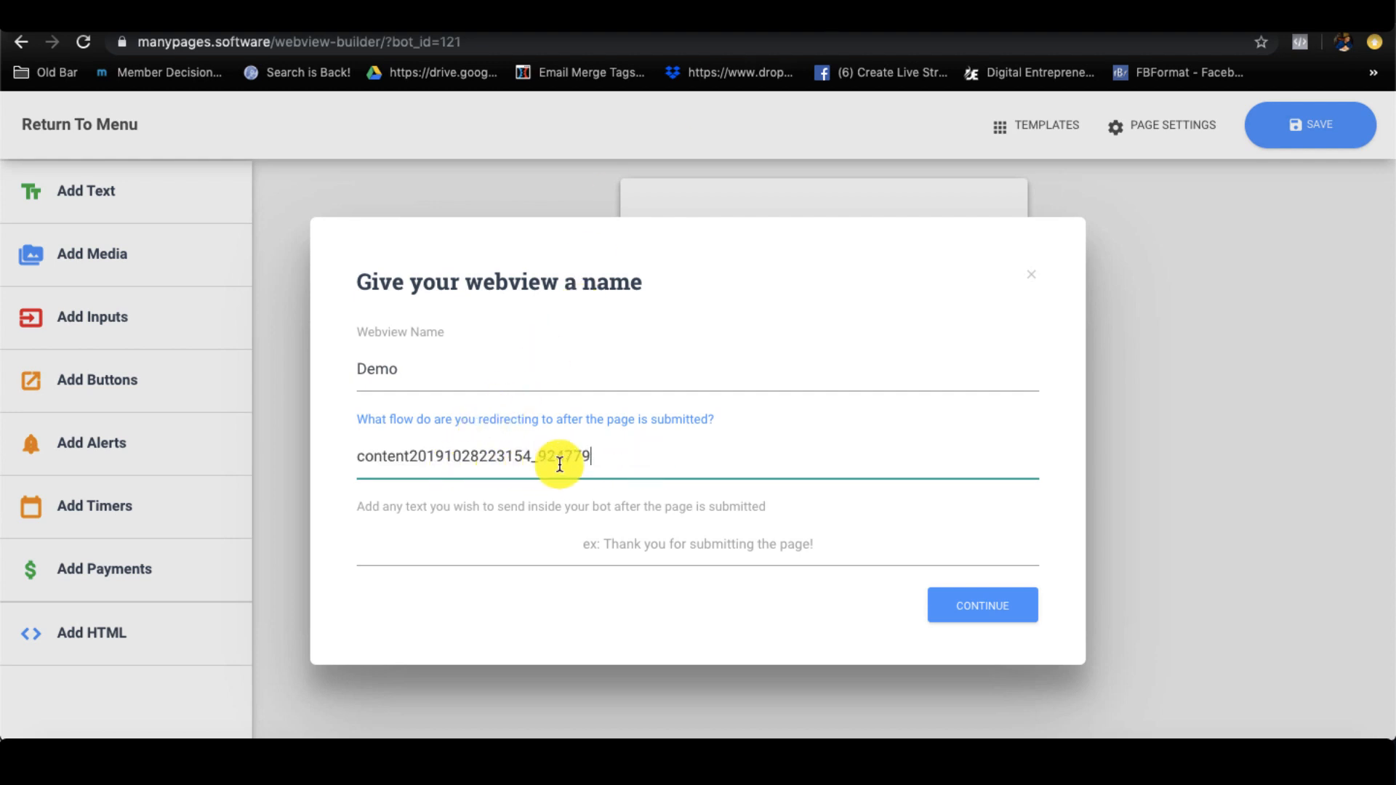
click(950, 603)
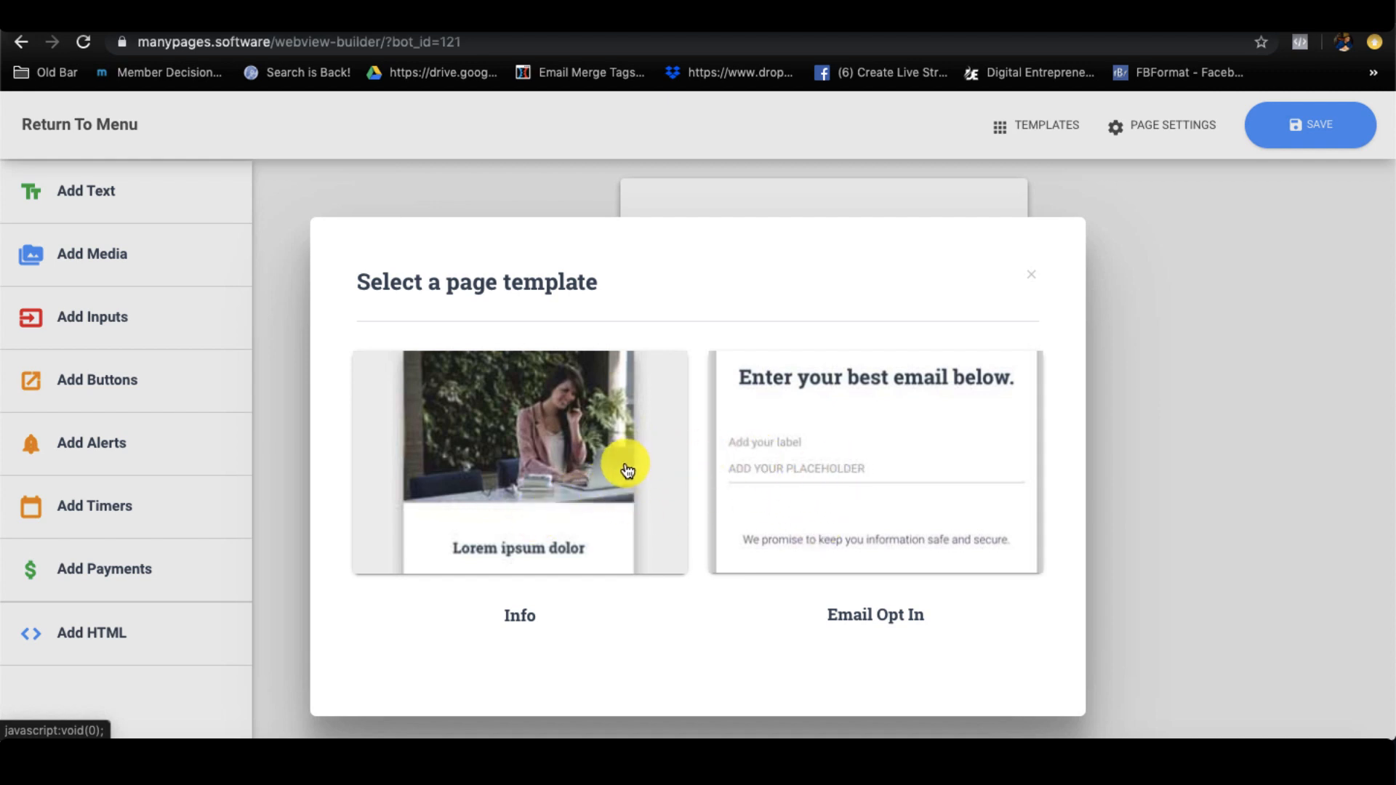
Apply the Info page template to the webview and look through its sections.
click(533, 455)
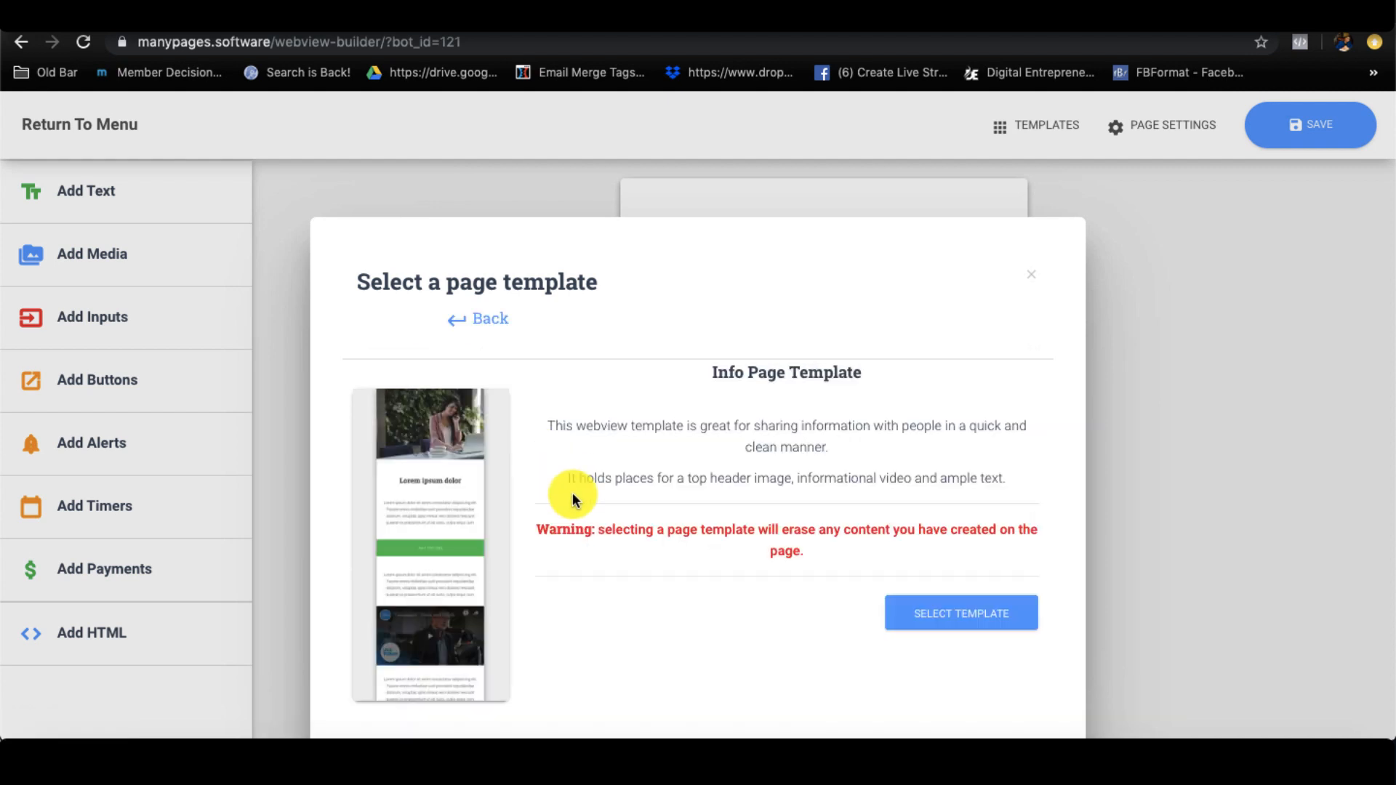
click(925, 617)
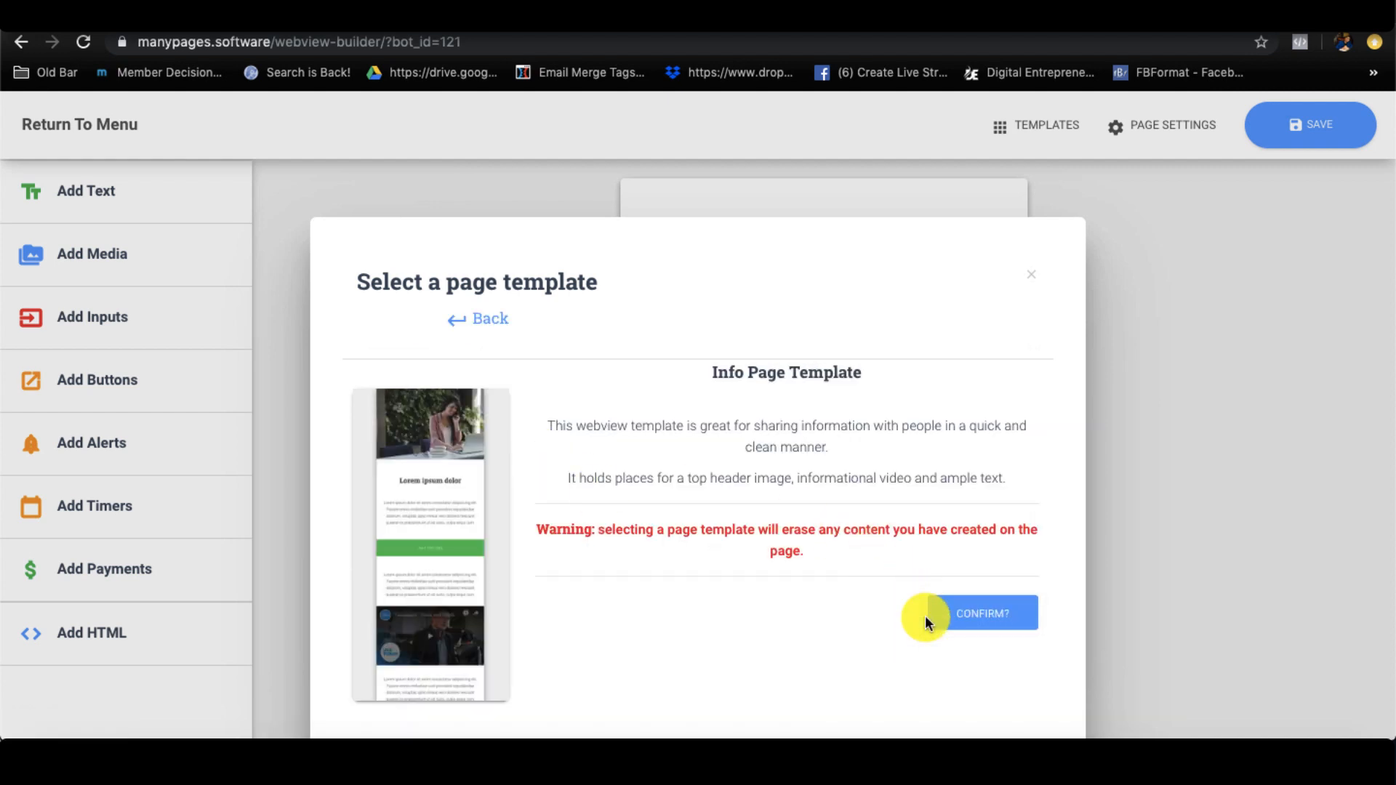
click(924, 615)
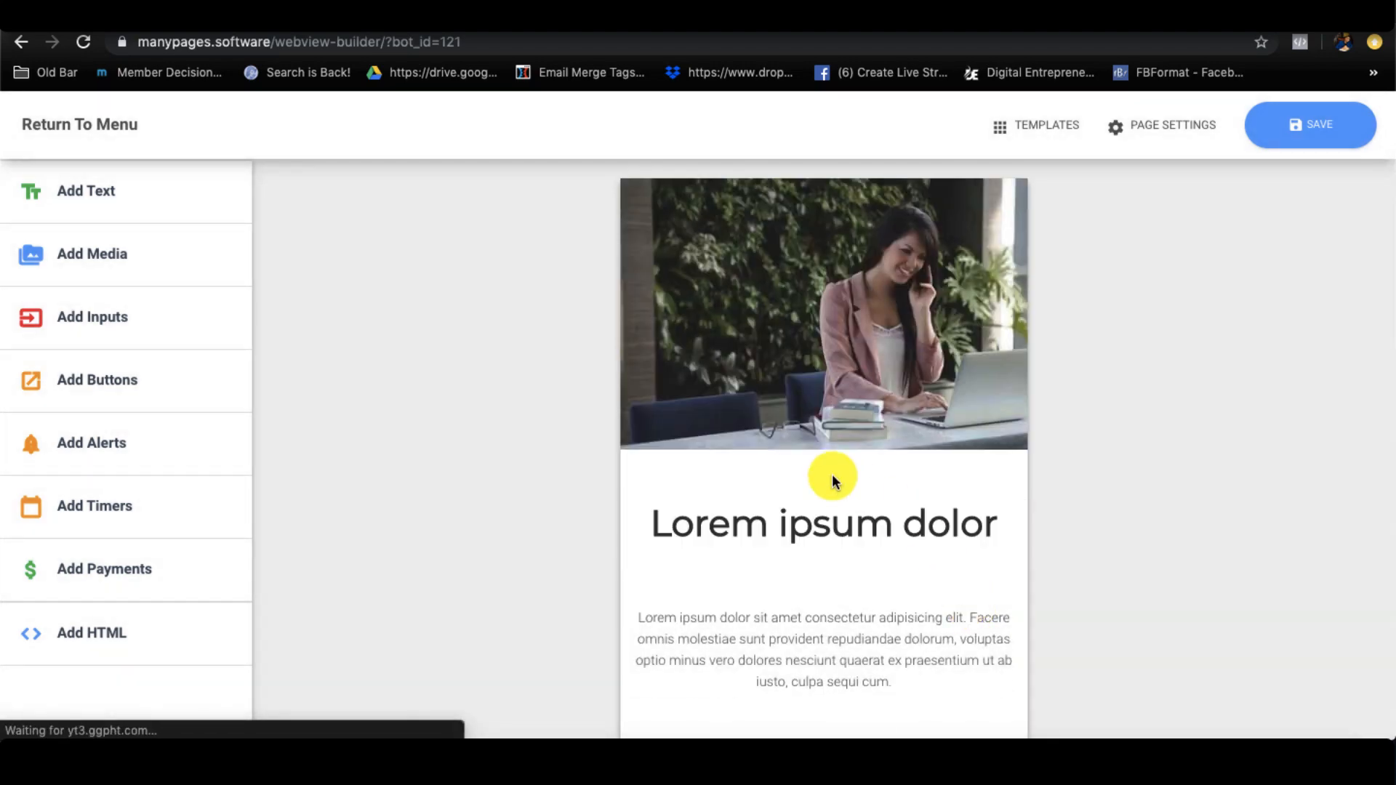
scroll(832, 474, down, 10)
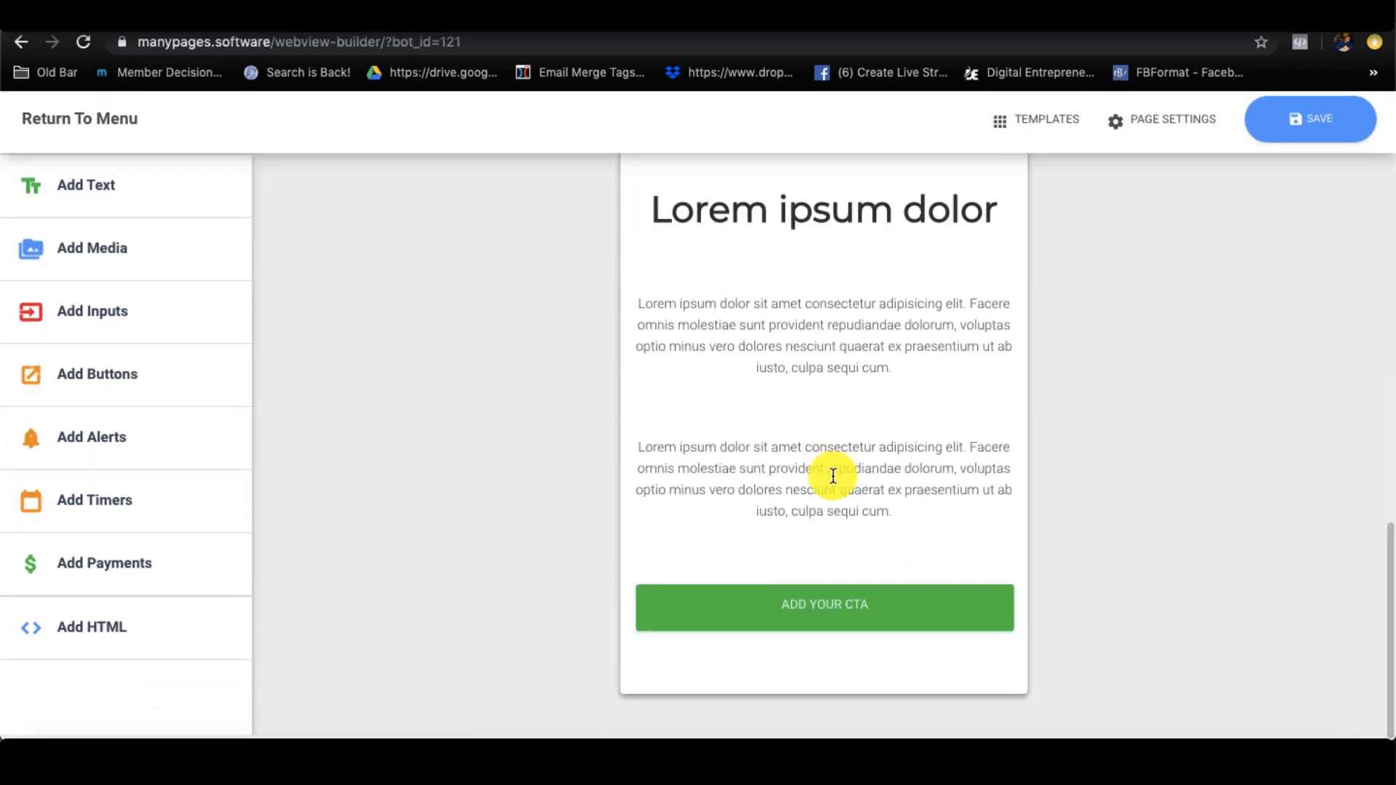
scroll(832, 476, up, 5)
scroll(832, 474, down, 1)
scroll(832, 474, up, 1)
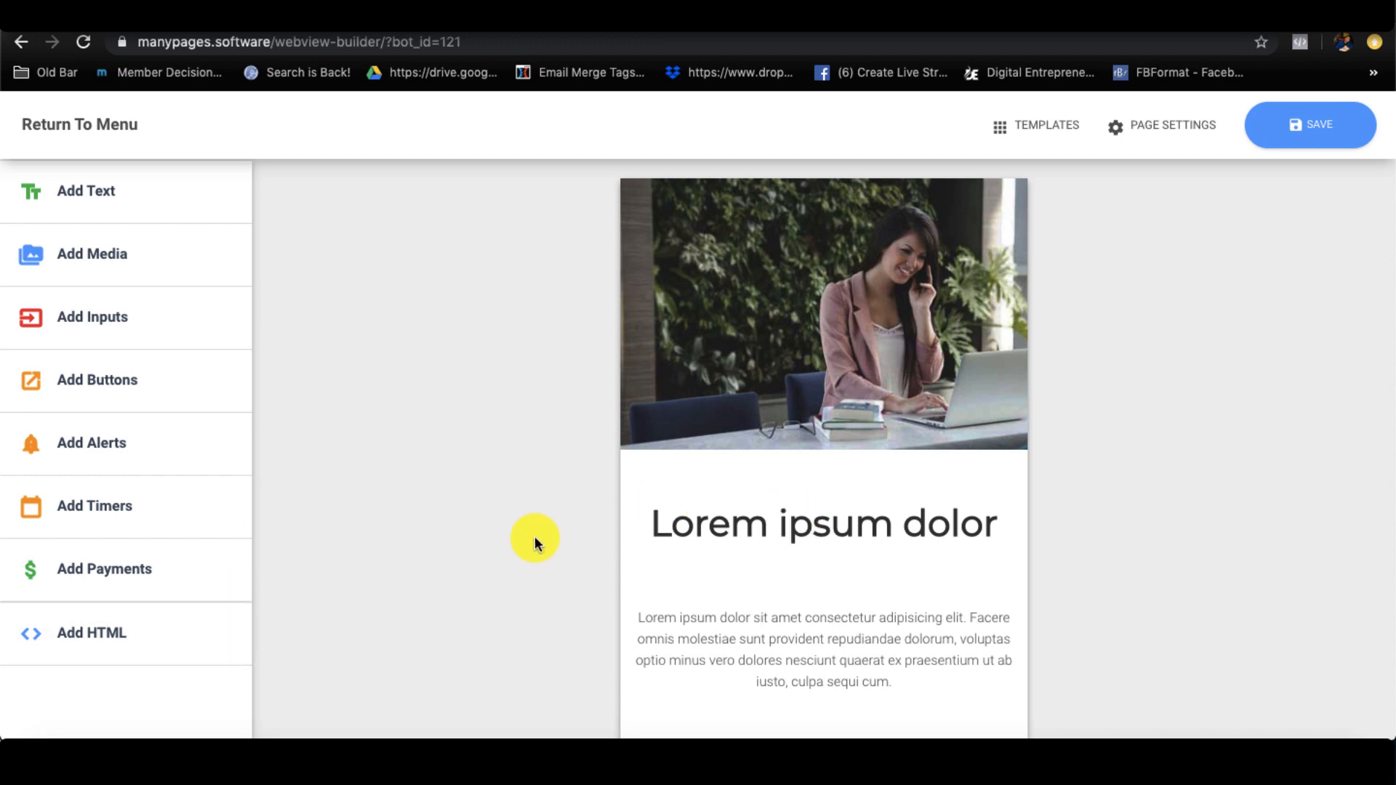
Replace the template's heading text with {{first_name}} and save the webview.
click(789, 534)
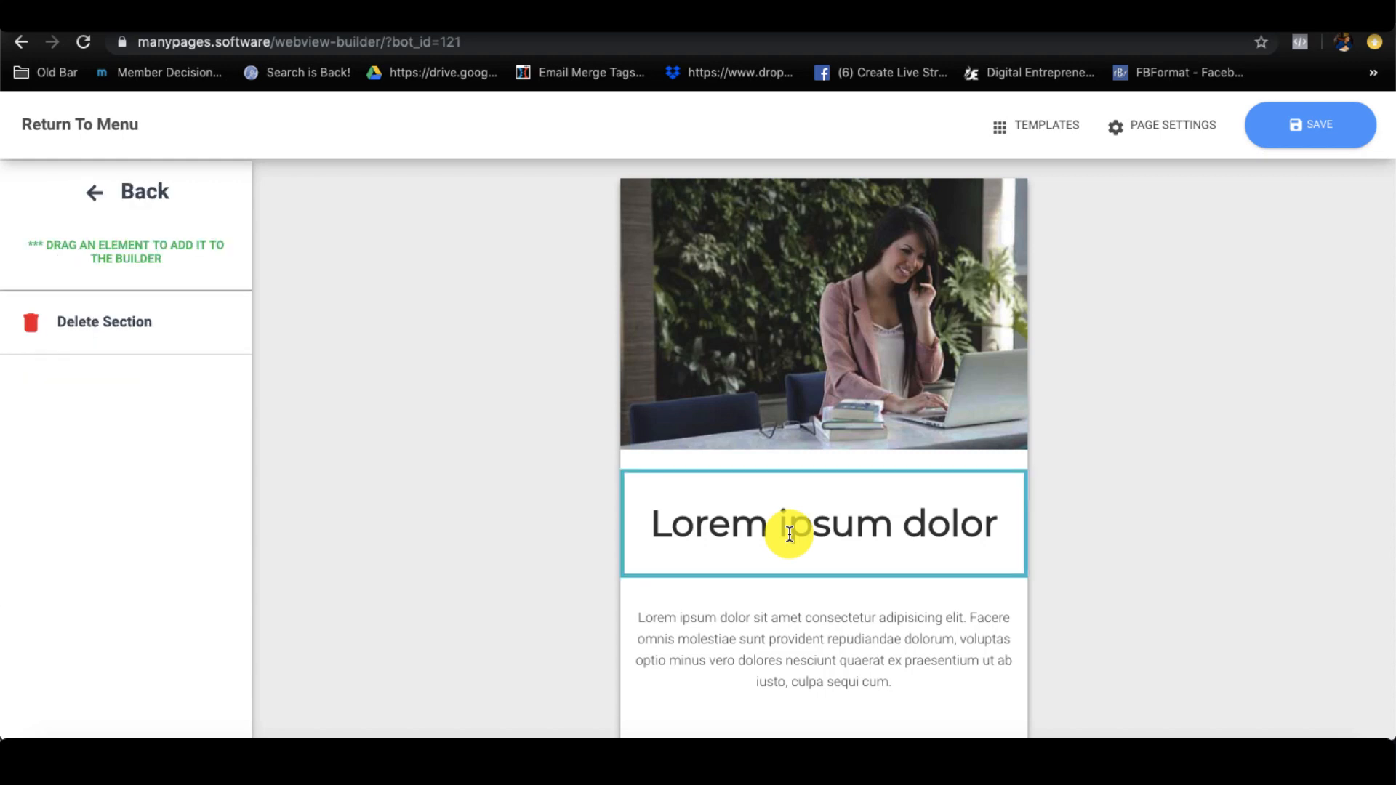
triple_click(790, 535)
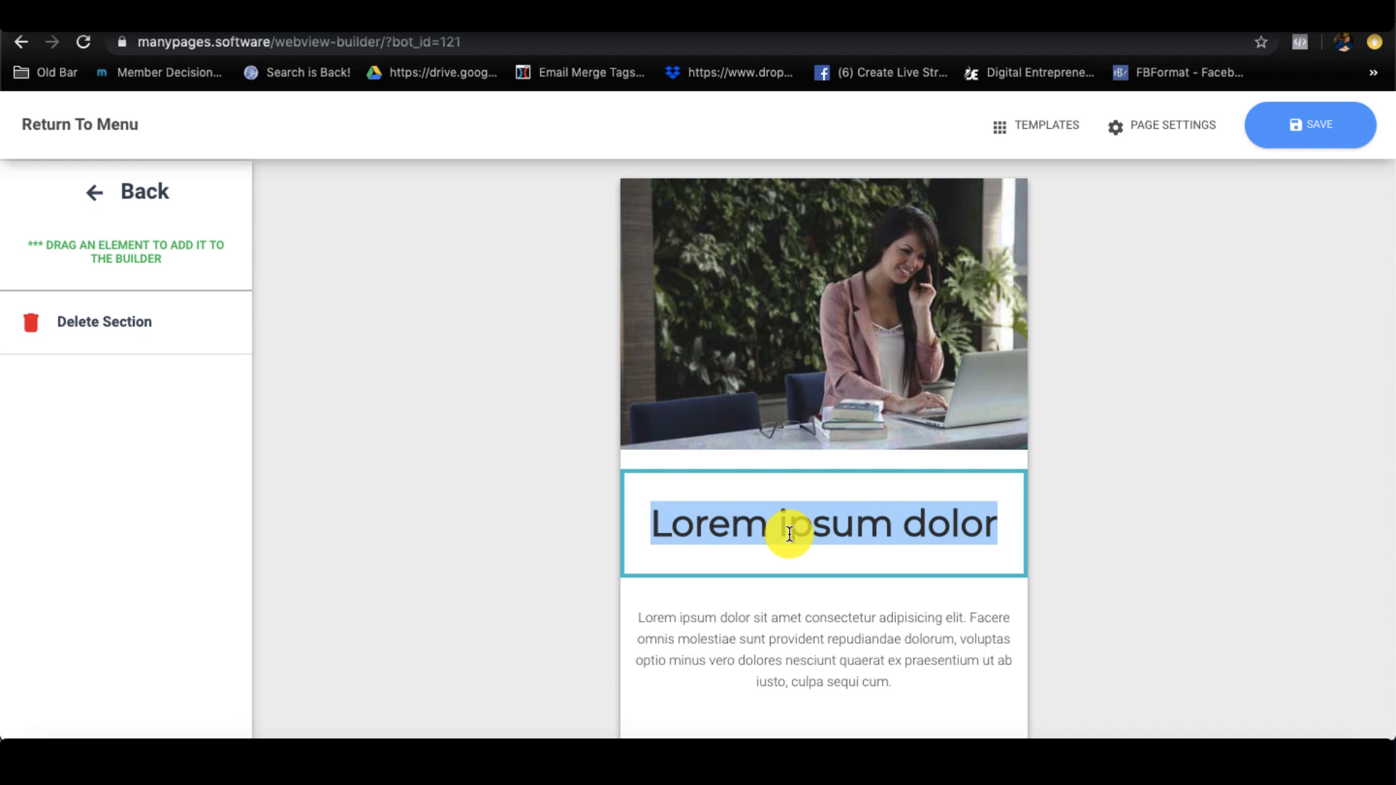
text({{)
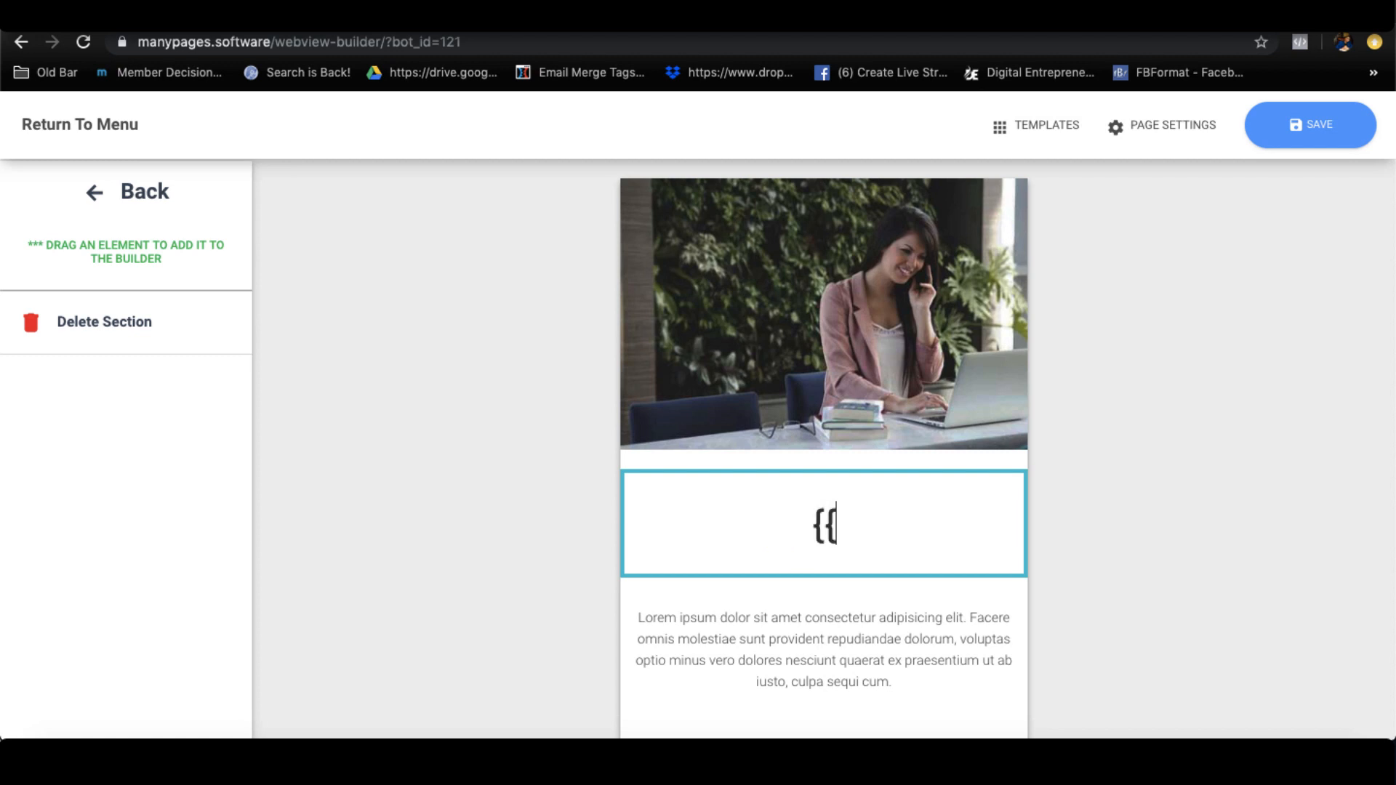
text(first_na)
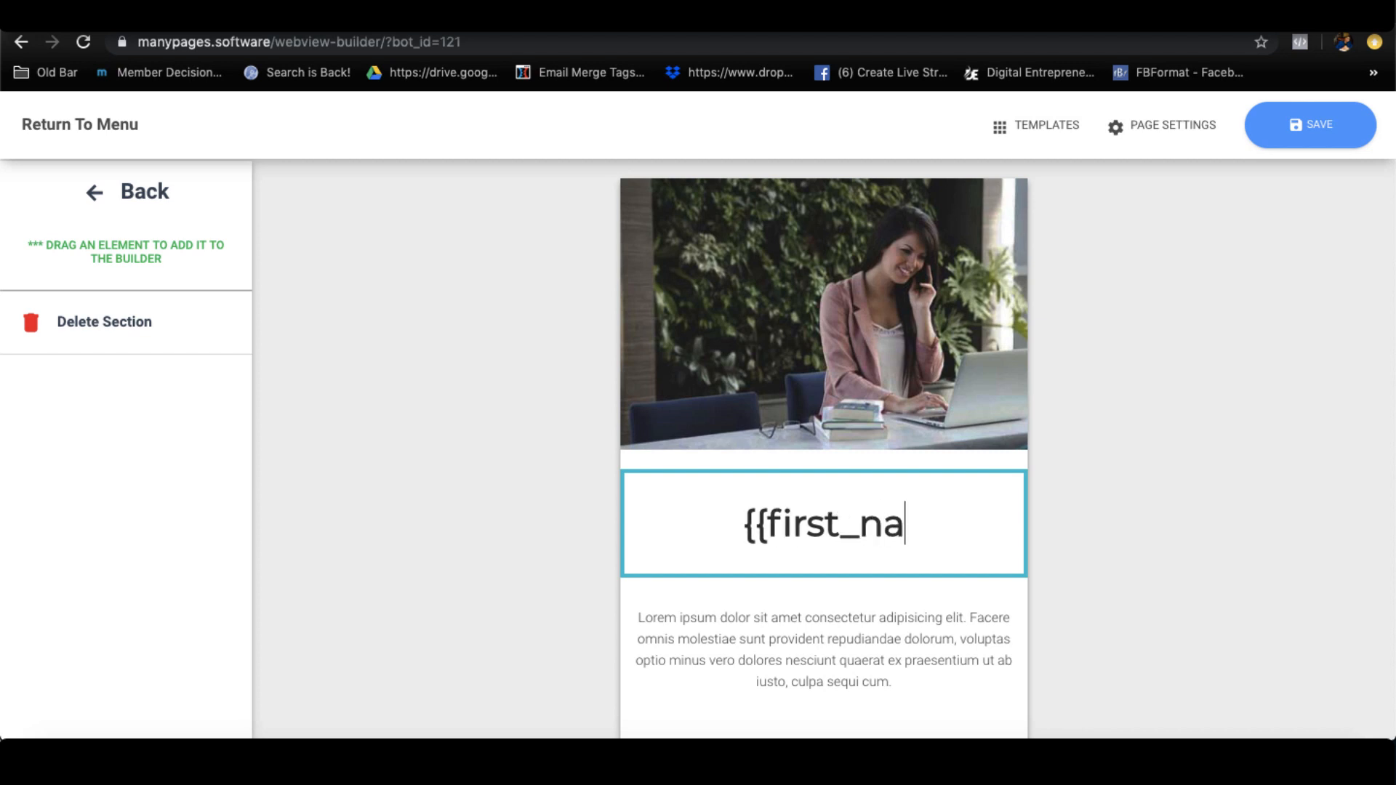
text(me}})
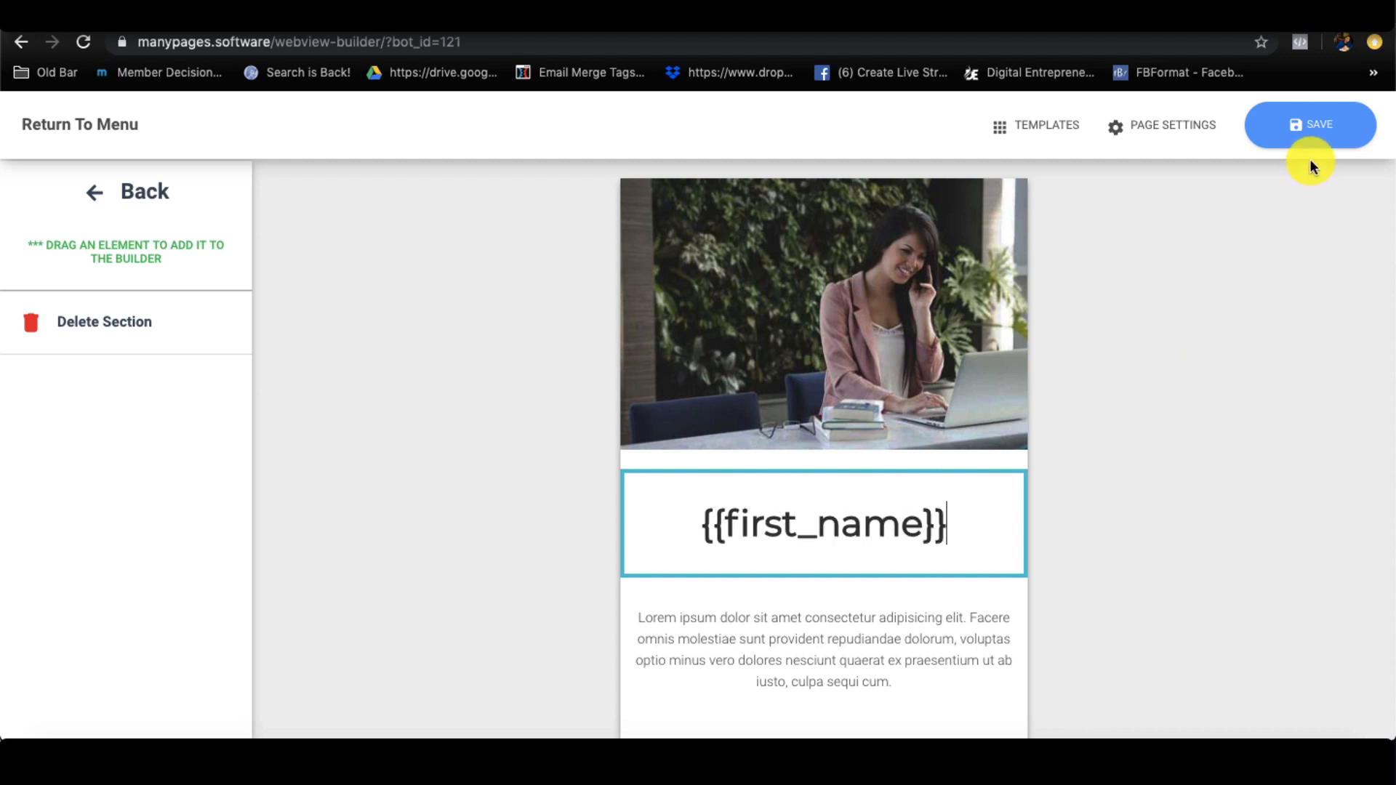
click(1308, 135)
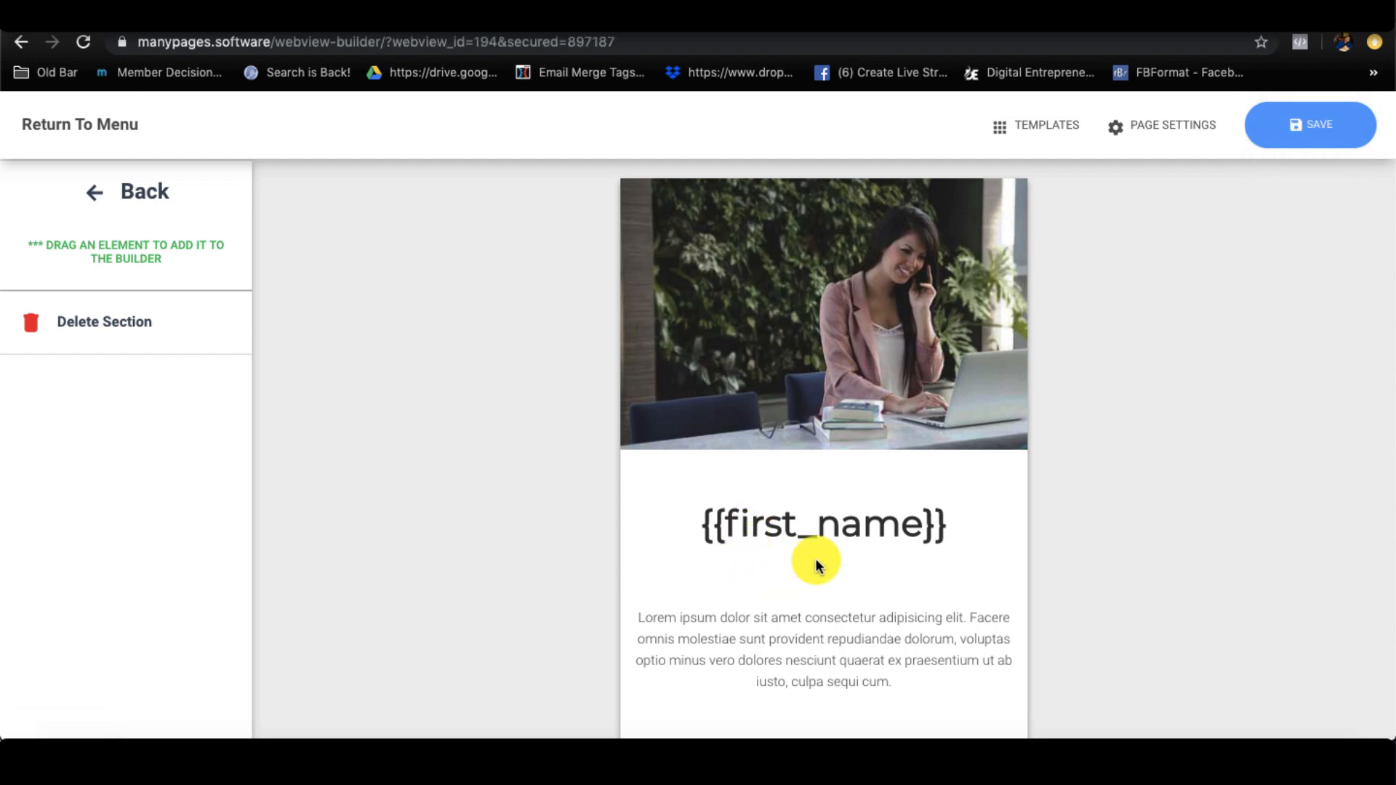
Replace the placeholder paragraph under the heading with {{ProdItem}} and start a new line.
scroll(833, 551, down, 2)
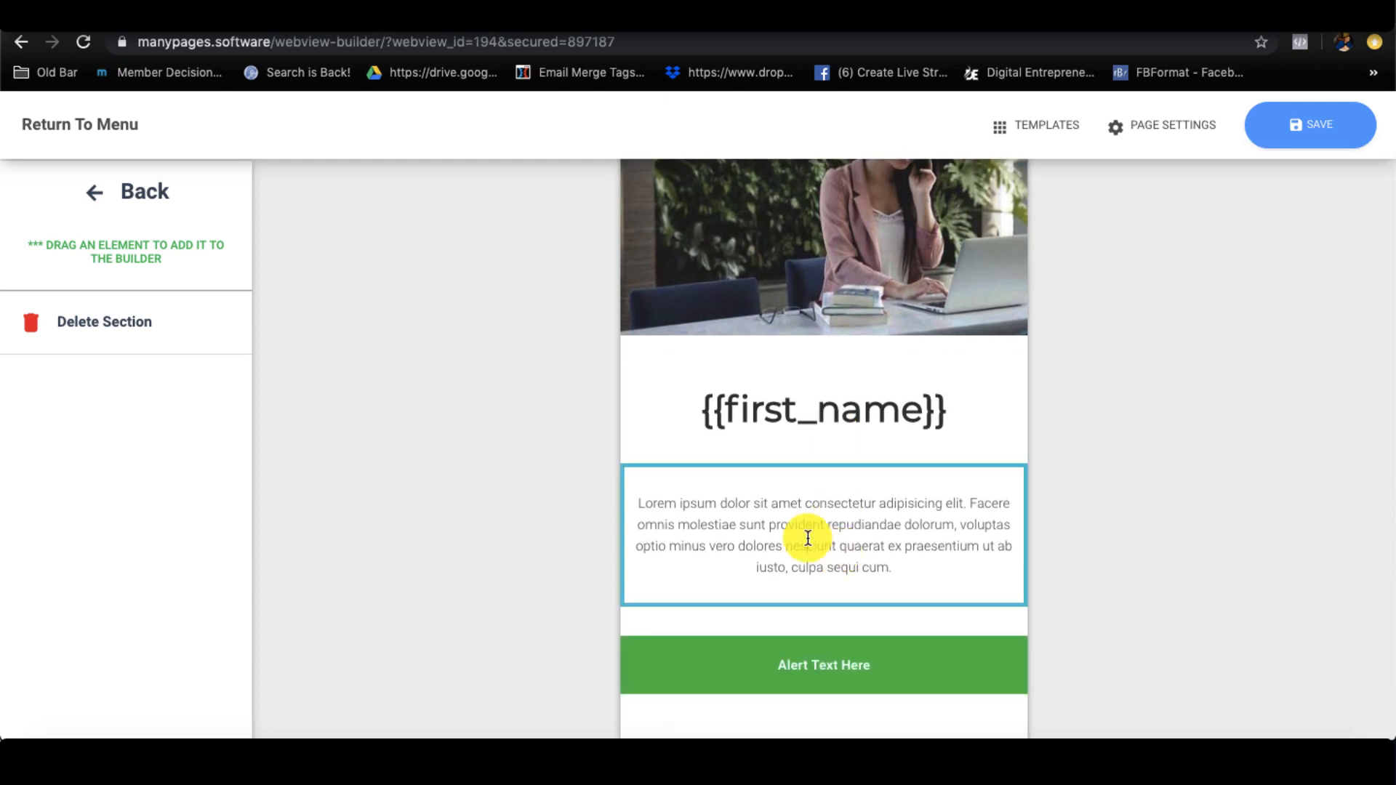
triple_click(808, 538)
key(BackSpace)
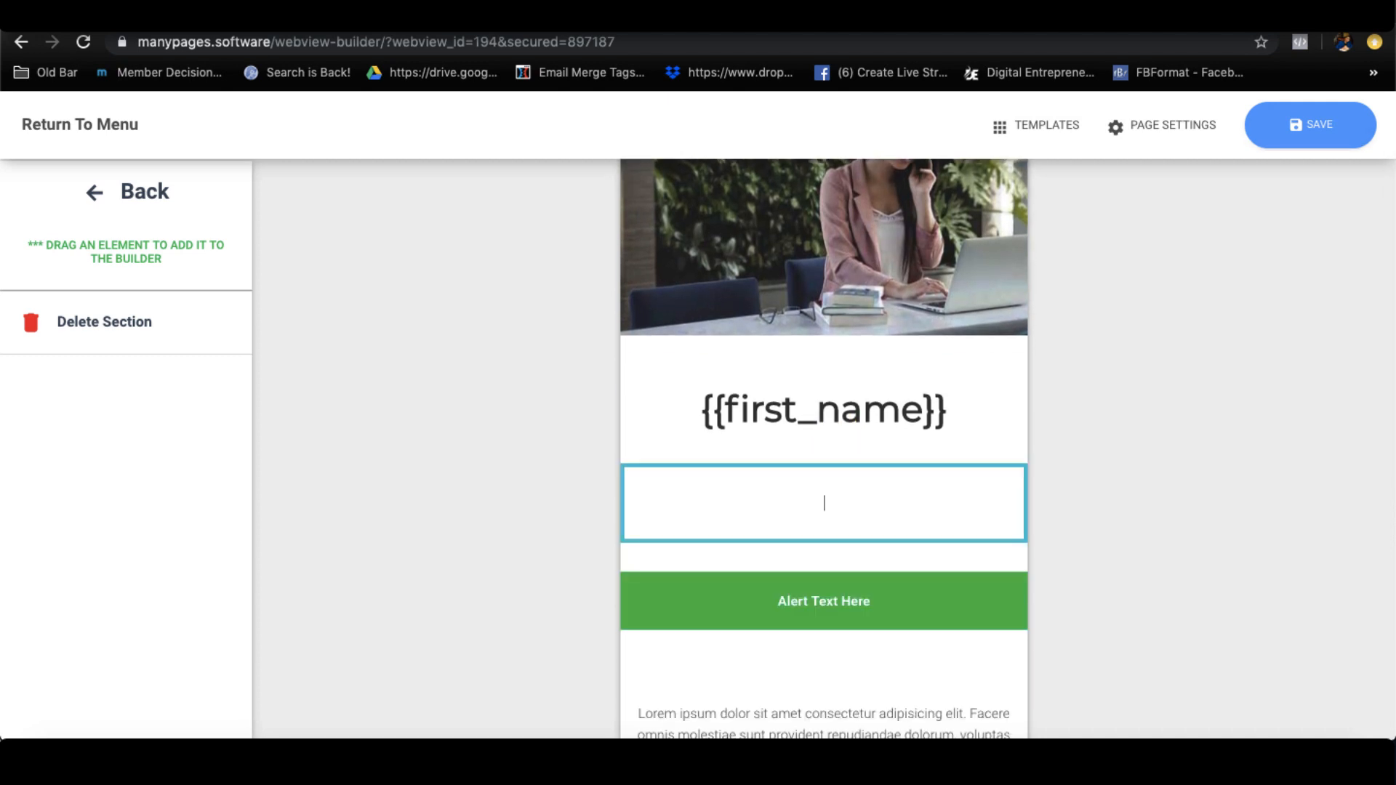
text({{)
key(BackSpace)
key(BackSpace)
text({{ProdItem}})
key(Return)
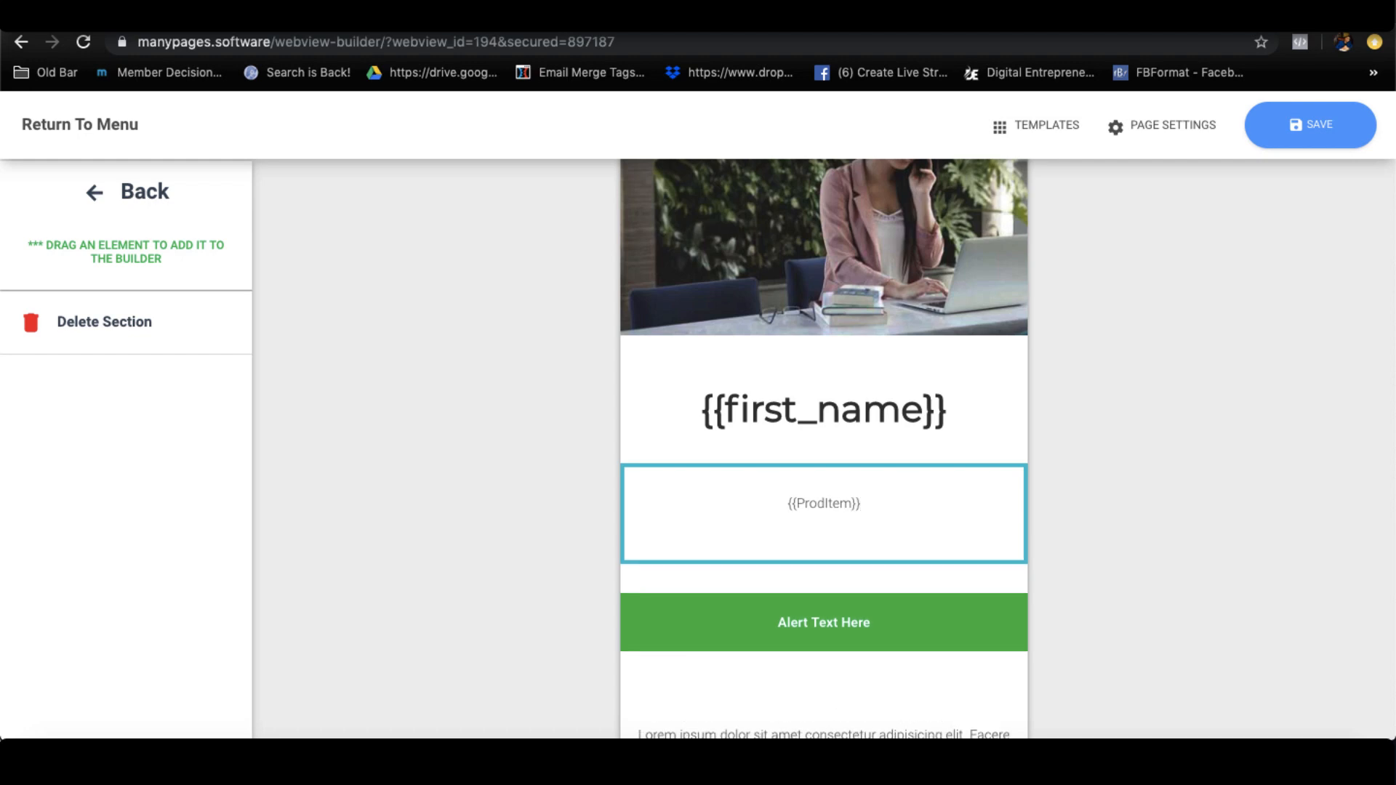
Add {{ProdVariant}} below the product item and "Here's Your Order Details" as the first line of the paragraph.
text({{Pod)
key(BackSpace)
key(BackSpace)
text(rodVariant}})
click(788, 501)
key(Return)
key(Up)
text(Here's Your Order Details)
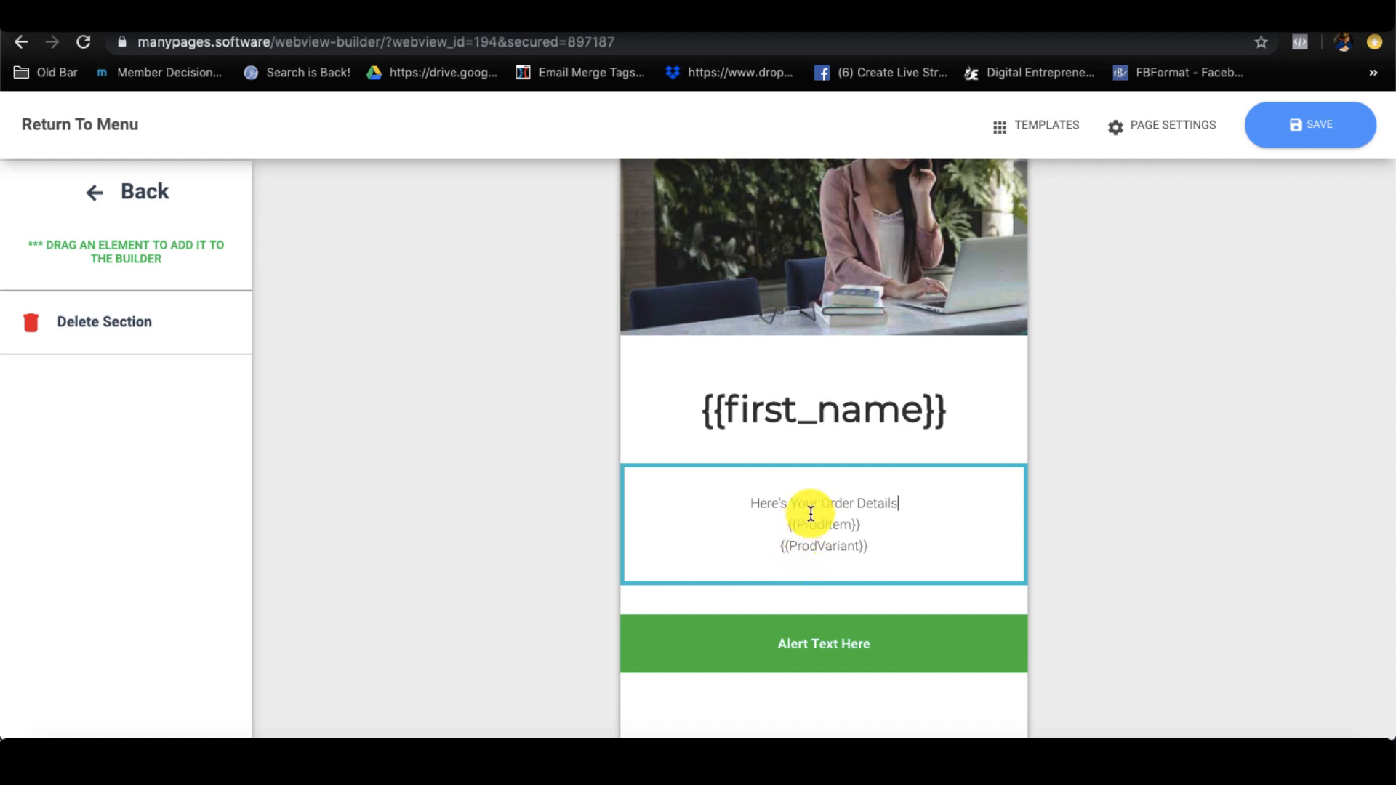
Clear all the text from the paragraph block under the heading.
key(ctrl+a)
key(BackSpace)
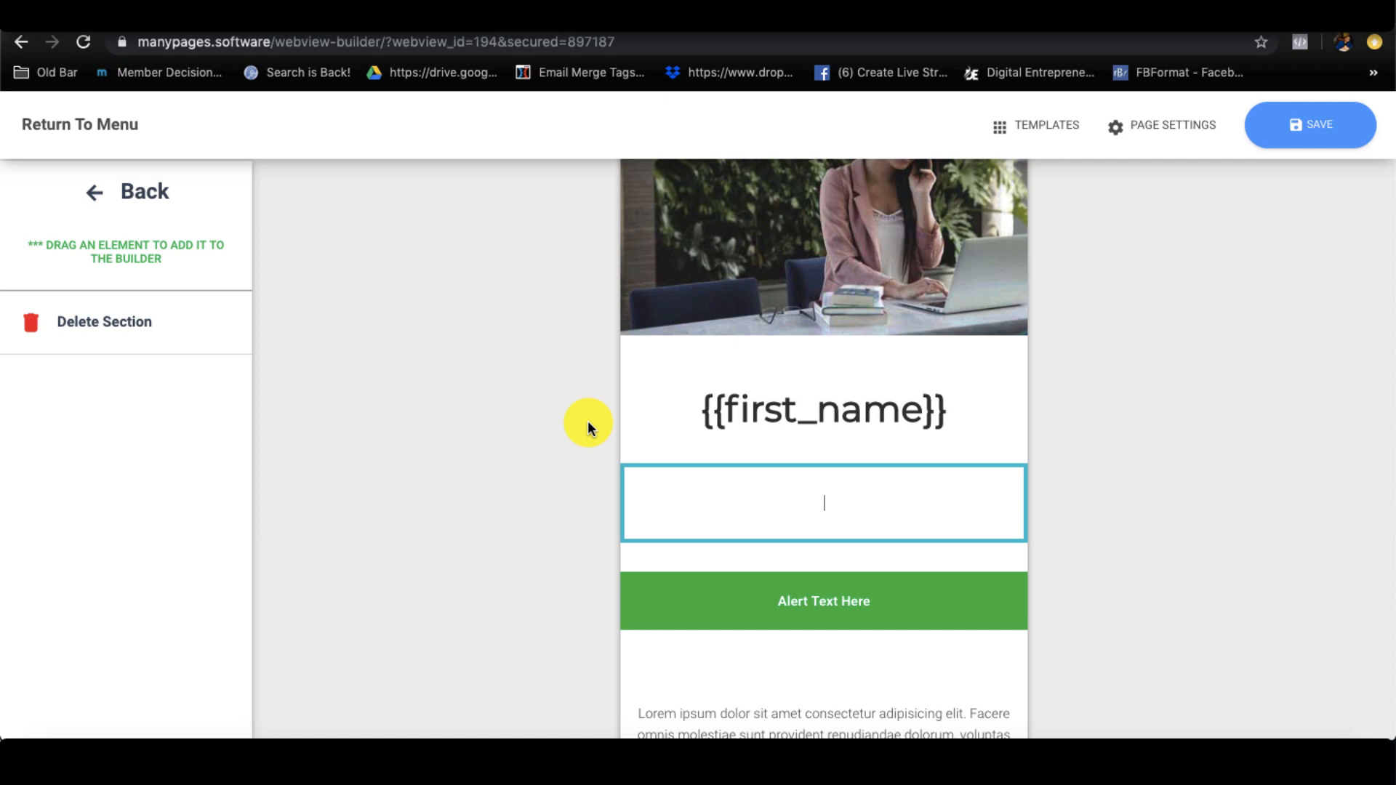
click(596, 479)
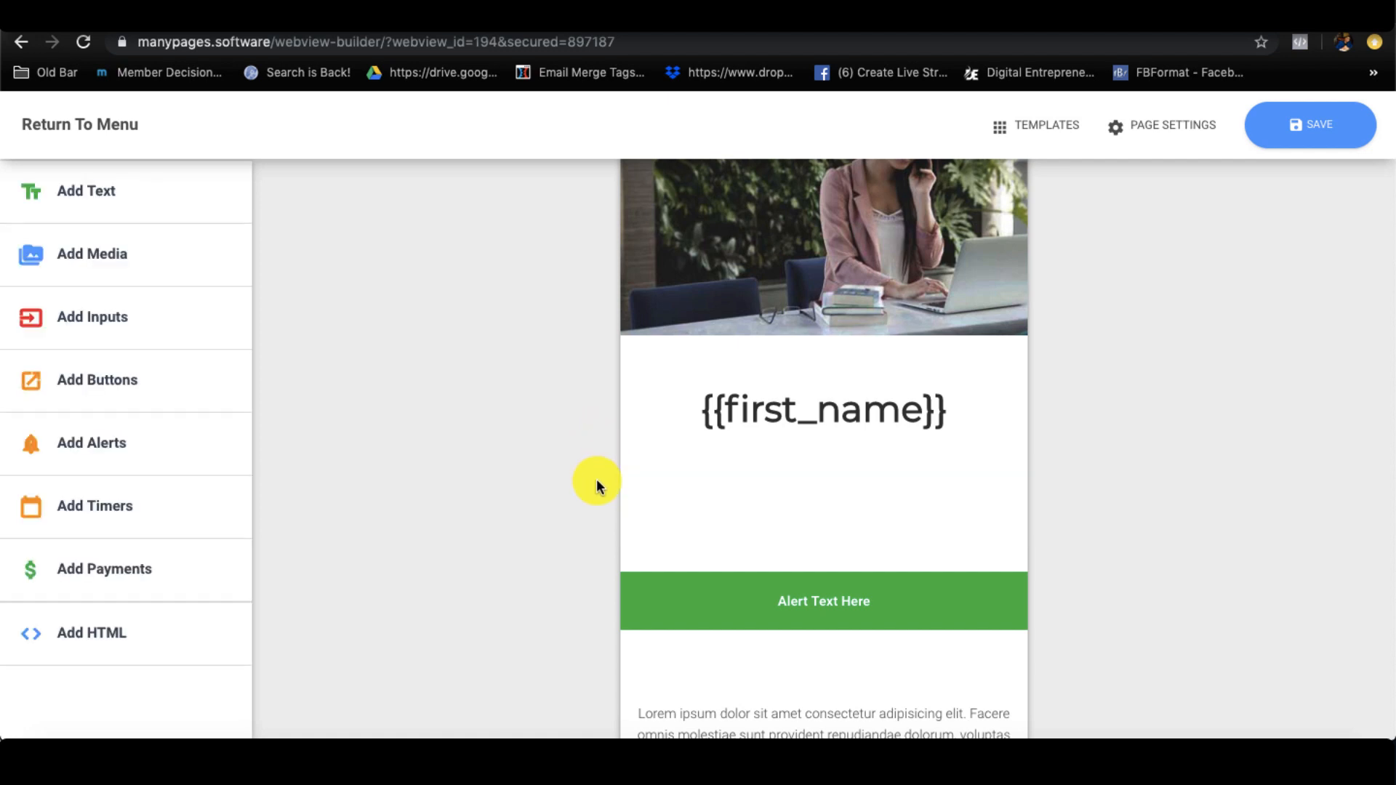
click(700, 501)
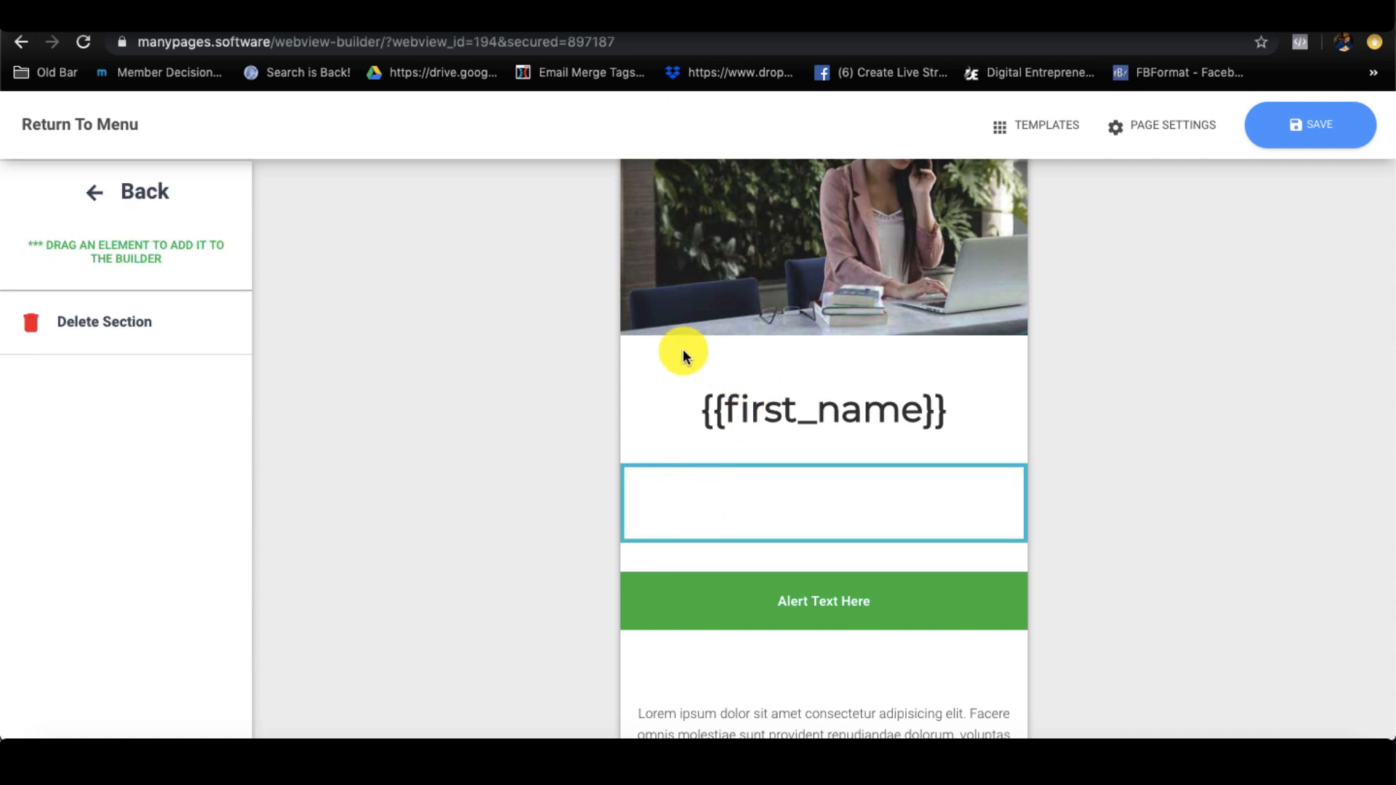
click(721, 399)
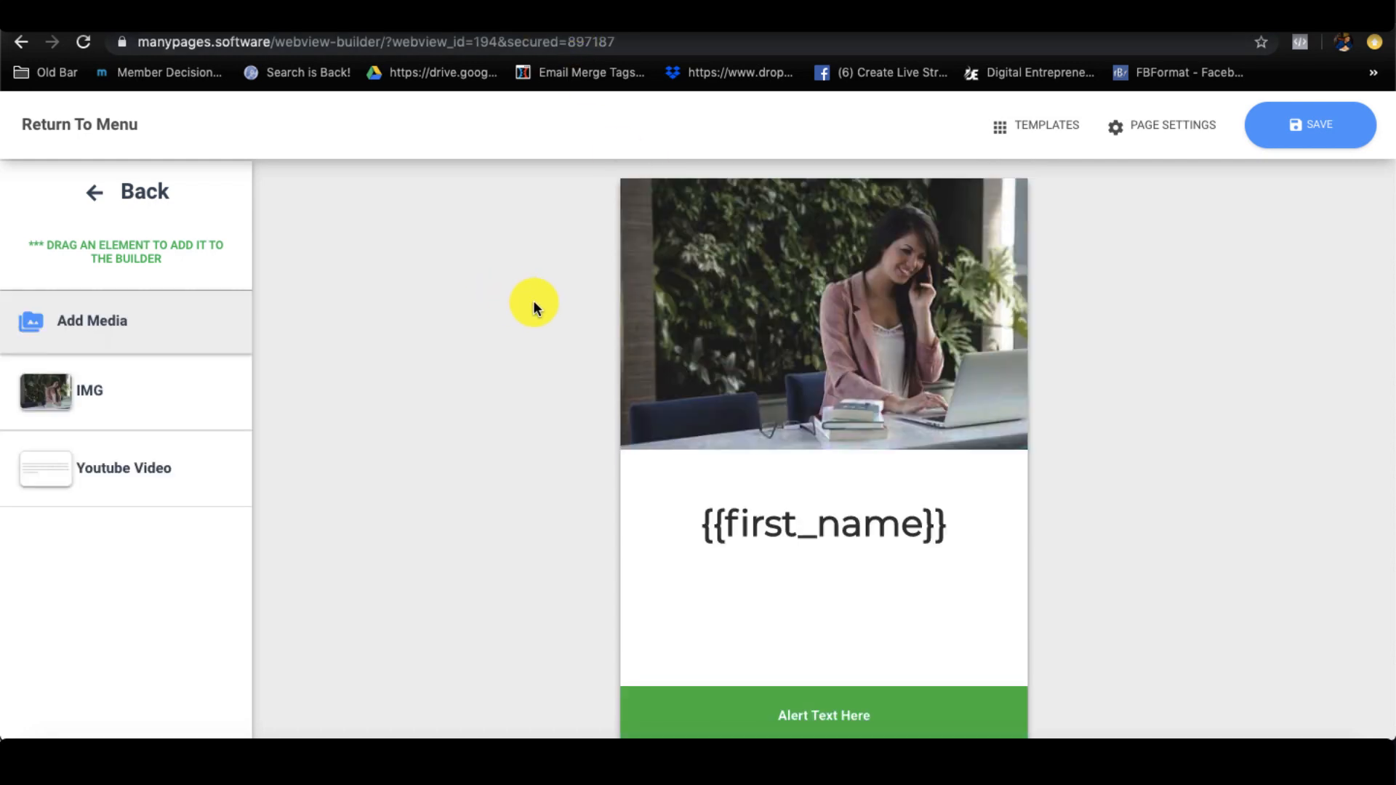
Delete the header image section and add a custom HTML block below the {{first_name}} heading.
click(720, 314)
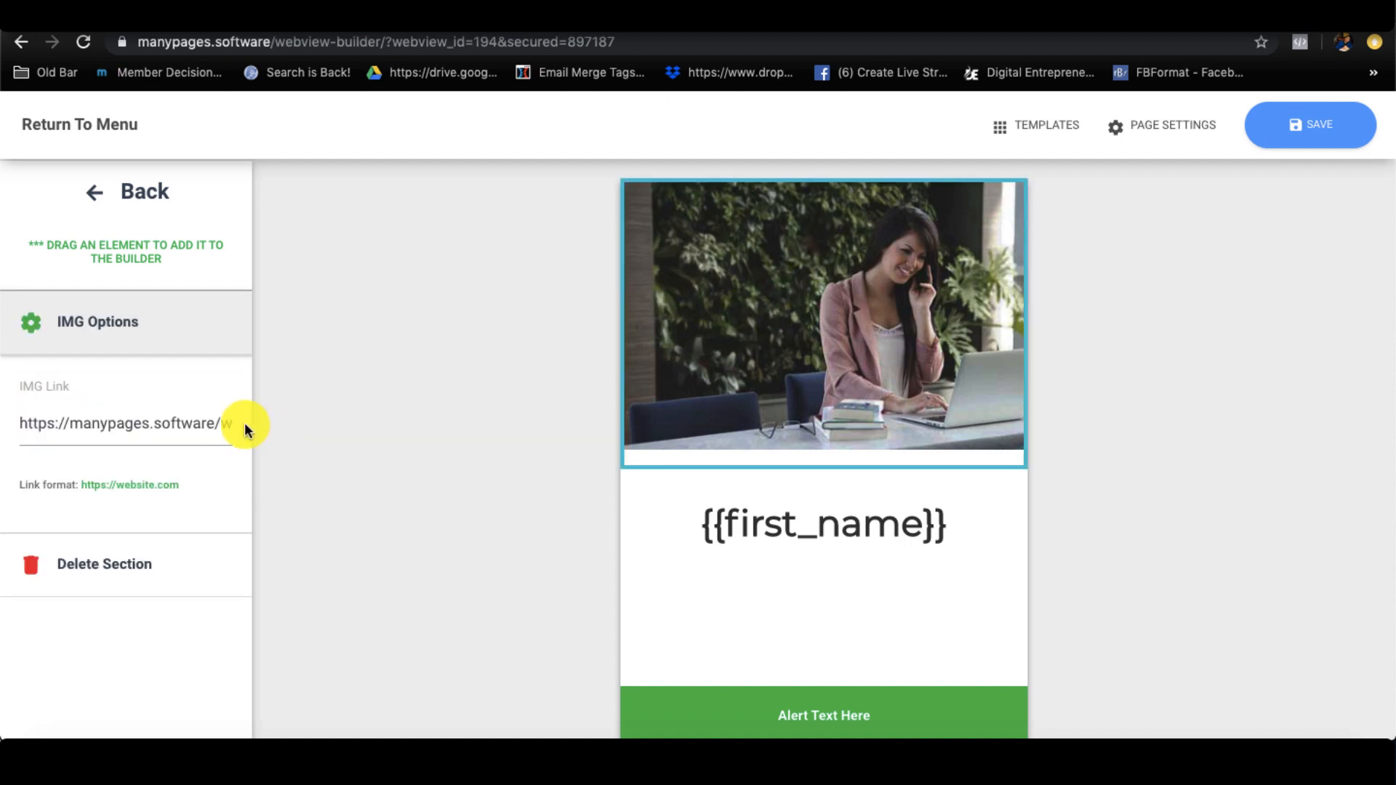
click(178, 553)
click(175, 541)
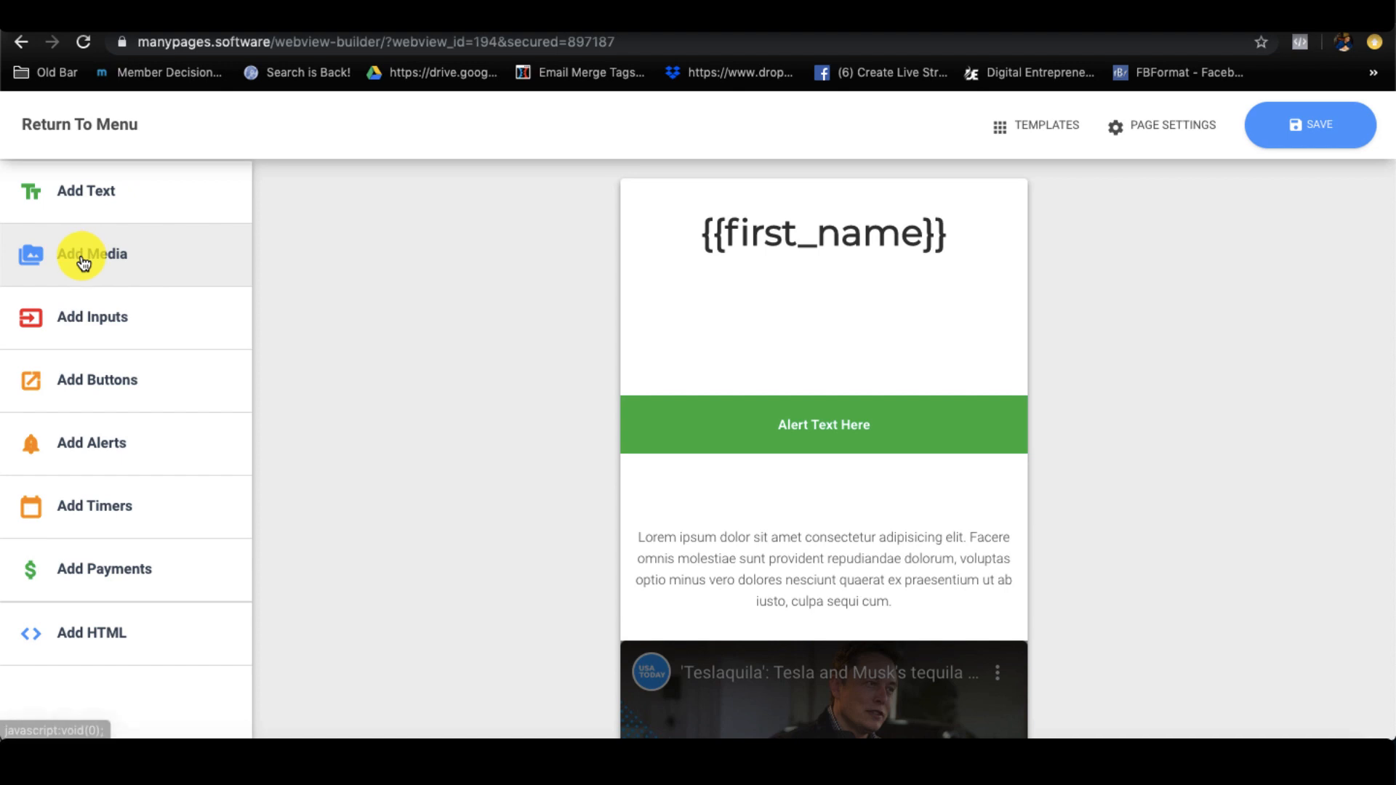
click(107, 629)
drag(101, 382, 717, 326)
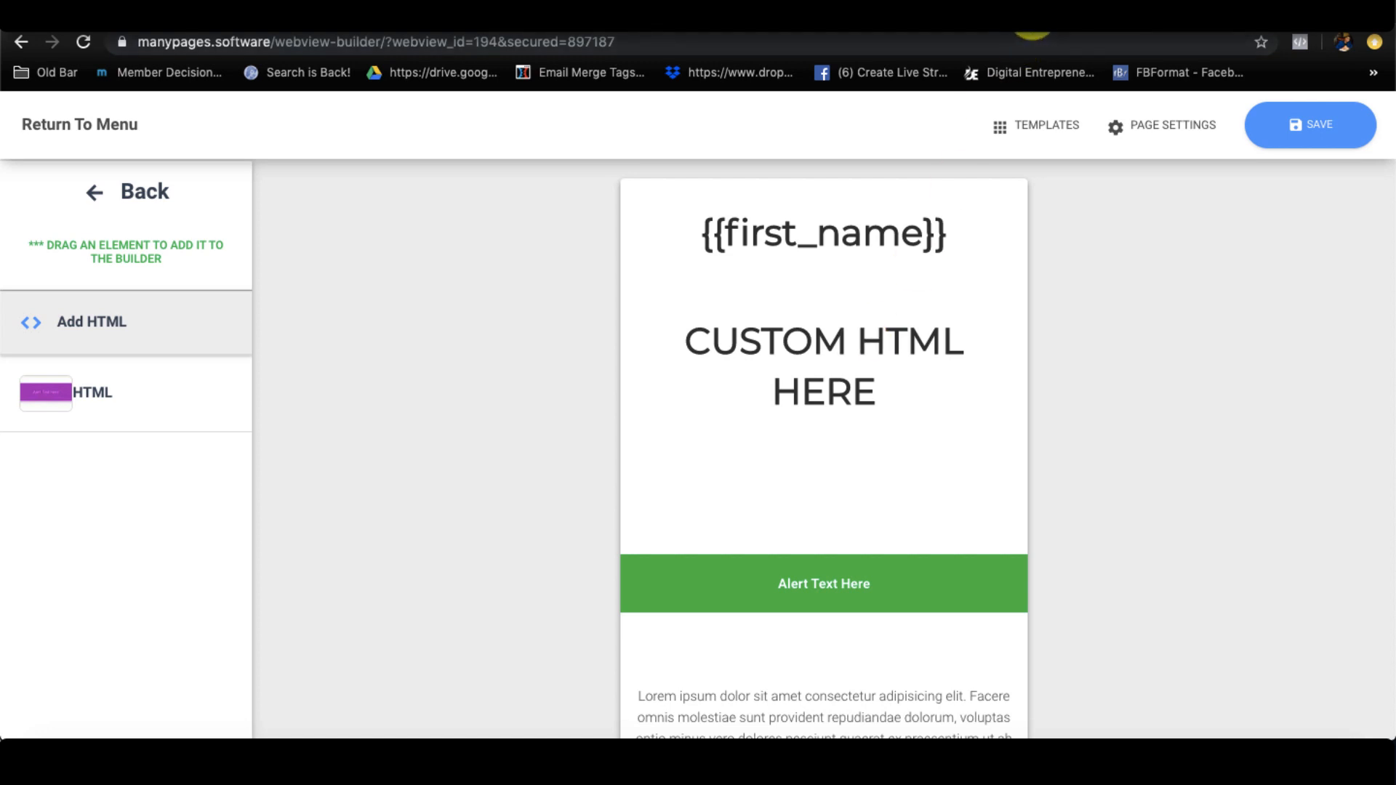
Switch to NiftyImages, copy the HTML image tag of the ecom abandoned cart image, and return to the ManyPages builder.
click(1038, 17)
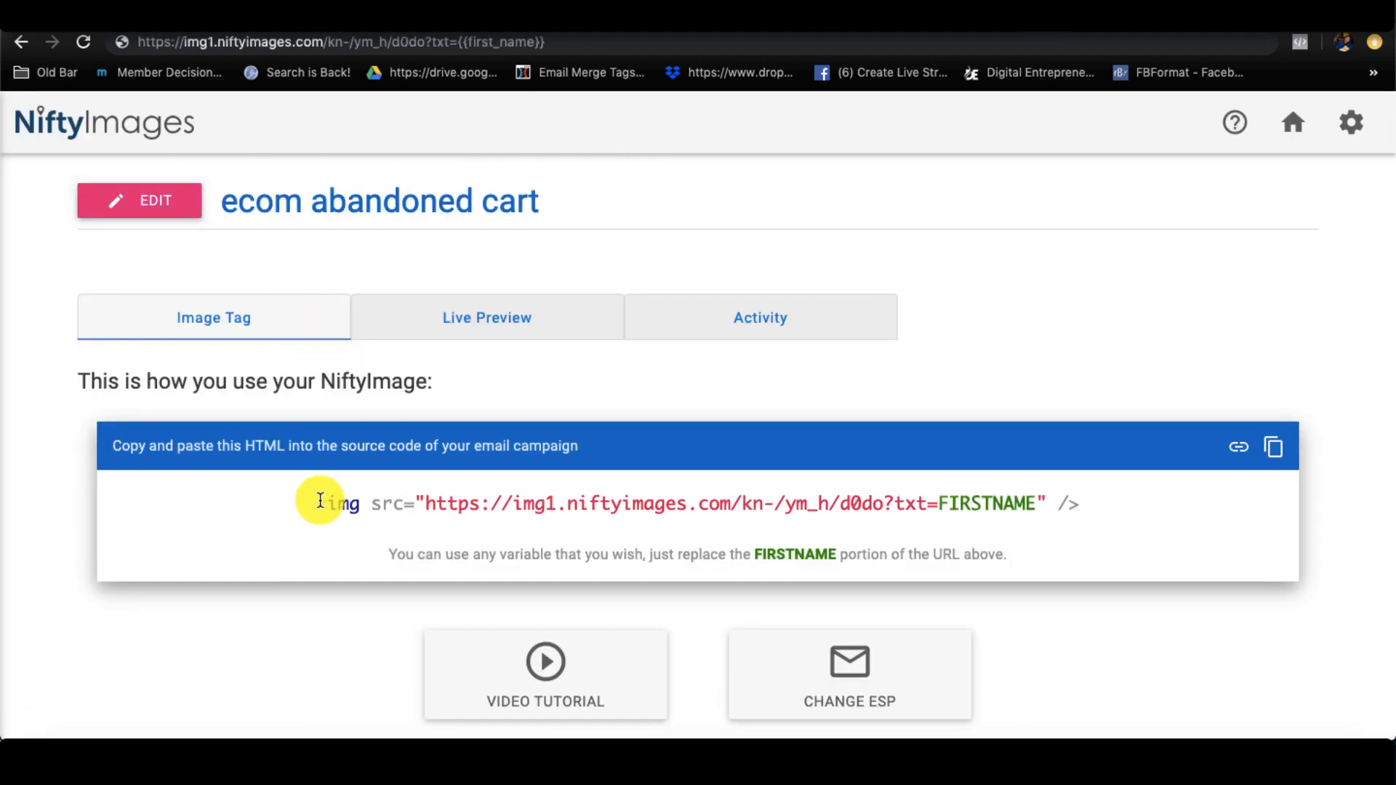
drag(317, 504, 1076, 496)
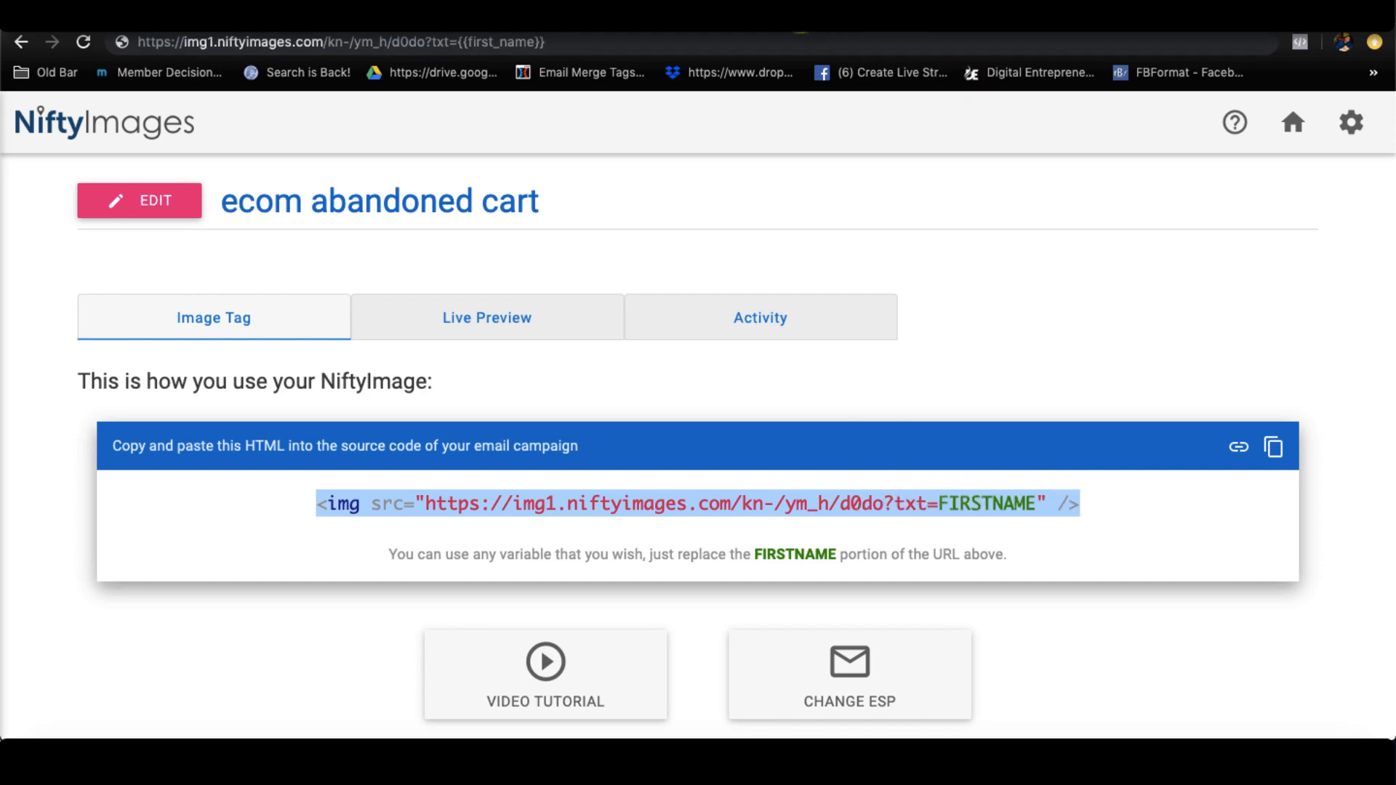
click(832, 11)
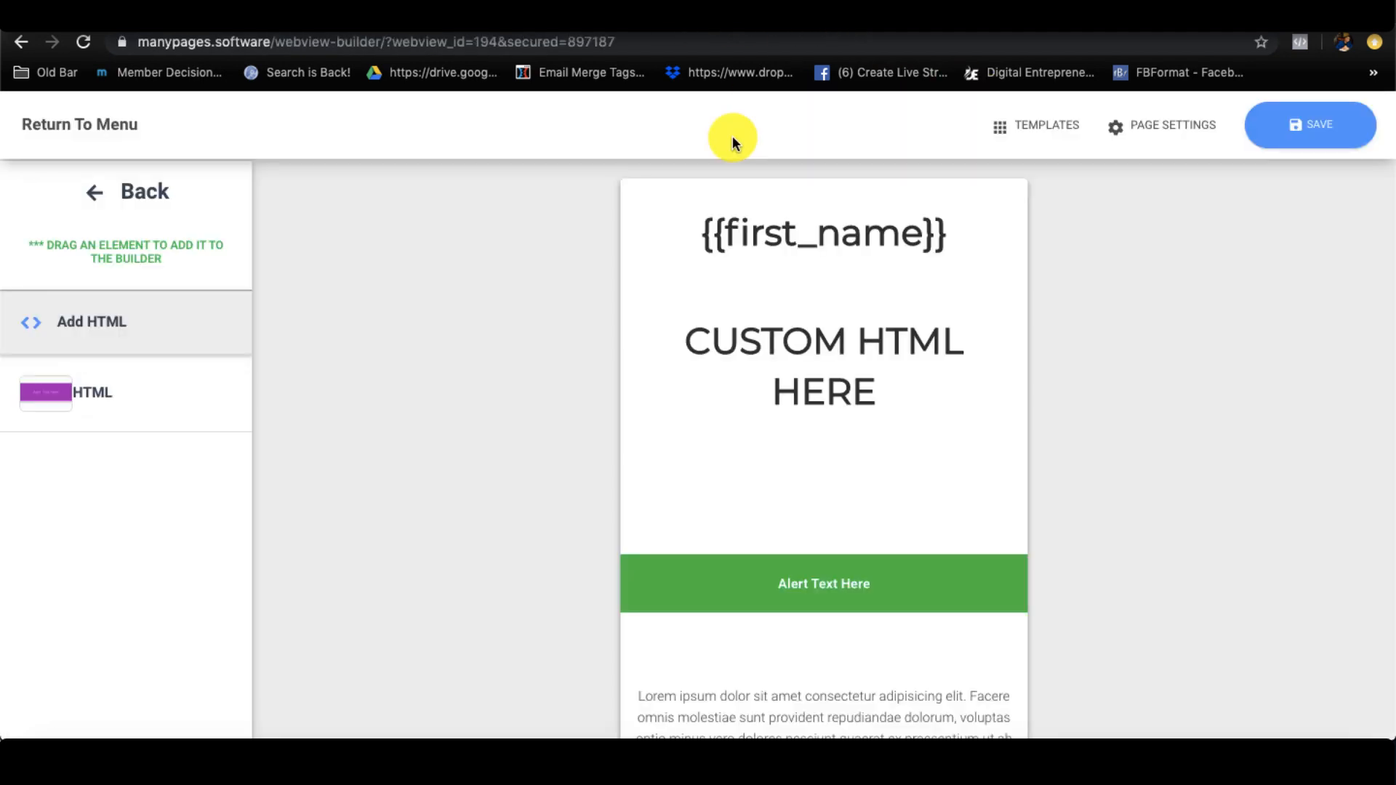
click(726, 347)
click(162, 396)
key(ctrl+a)
key(BackSpace)
text(<img src="https://img1.niftyimages.com/kn-/ym_h/d0do?txt=FIRSTNAME" />)
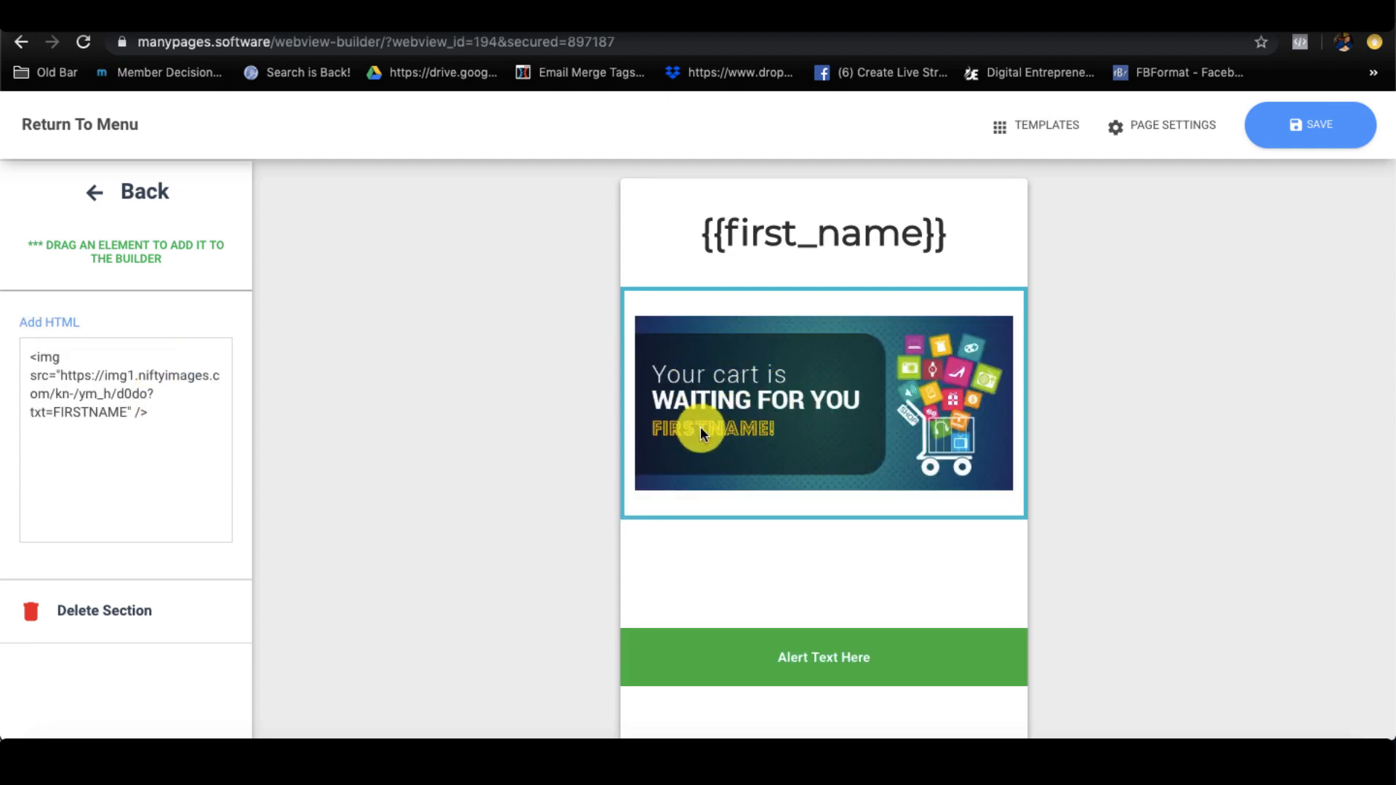
Replace FIRSTNAME in the cart image's HTML code with a sample first name.
drag(122, 412, 57, 410)
text(Robert)
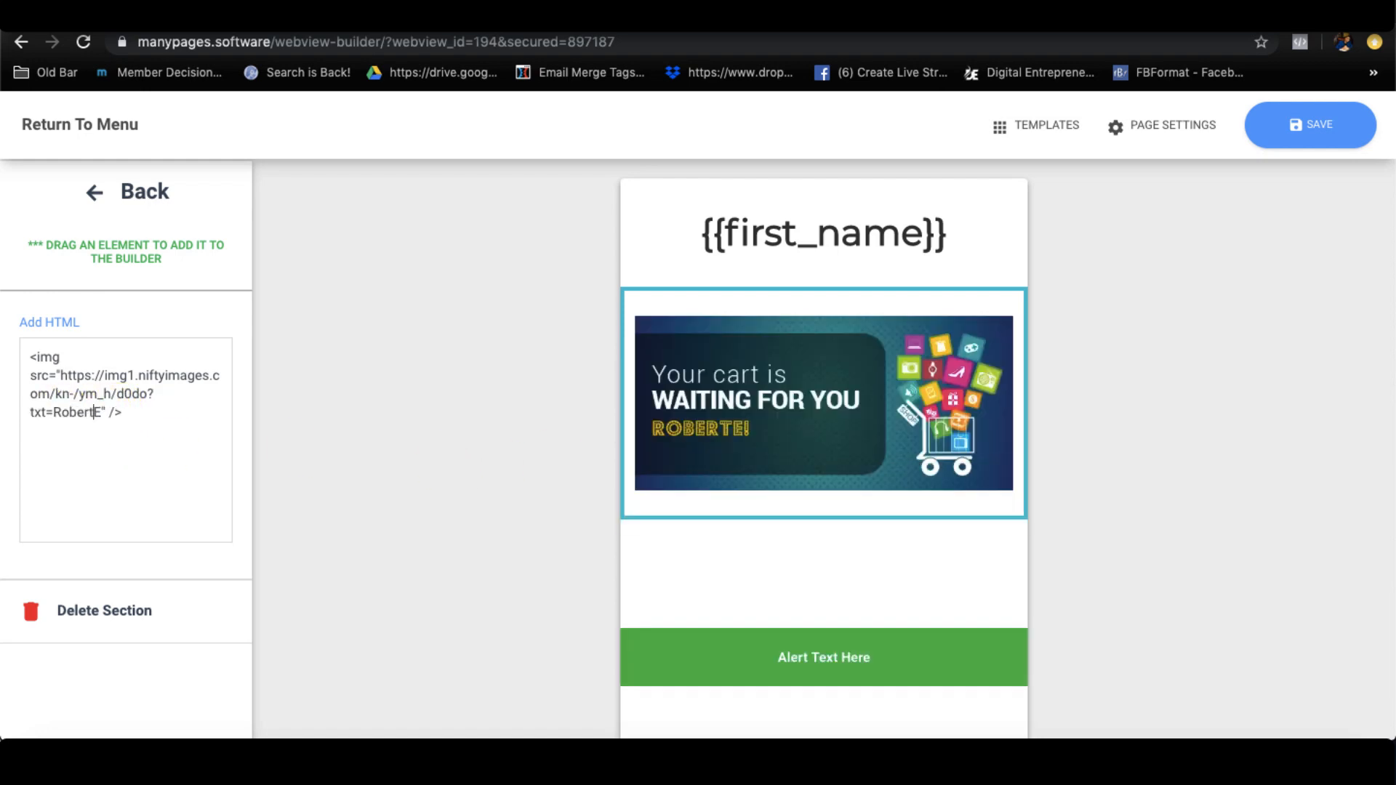
key(Right)
key(Right)
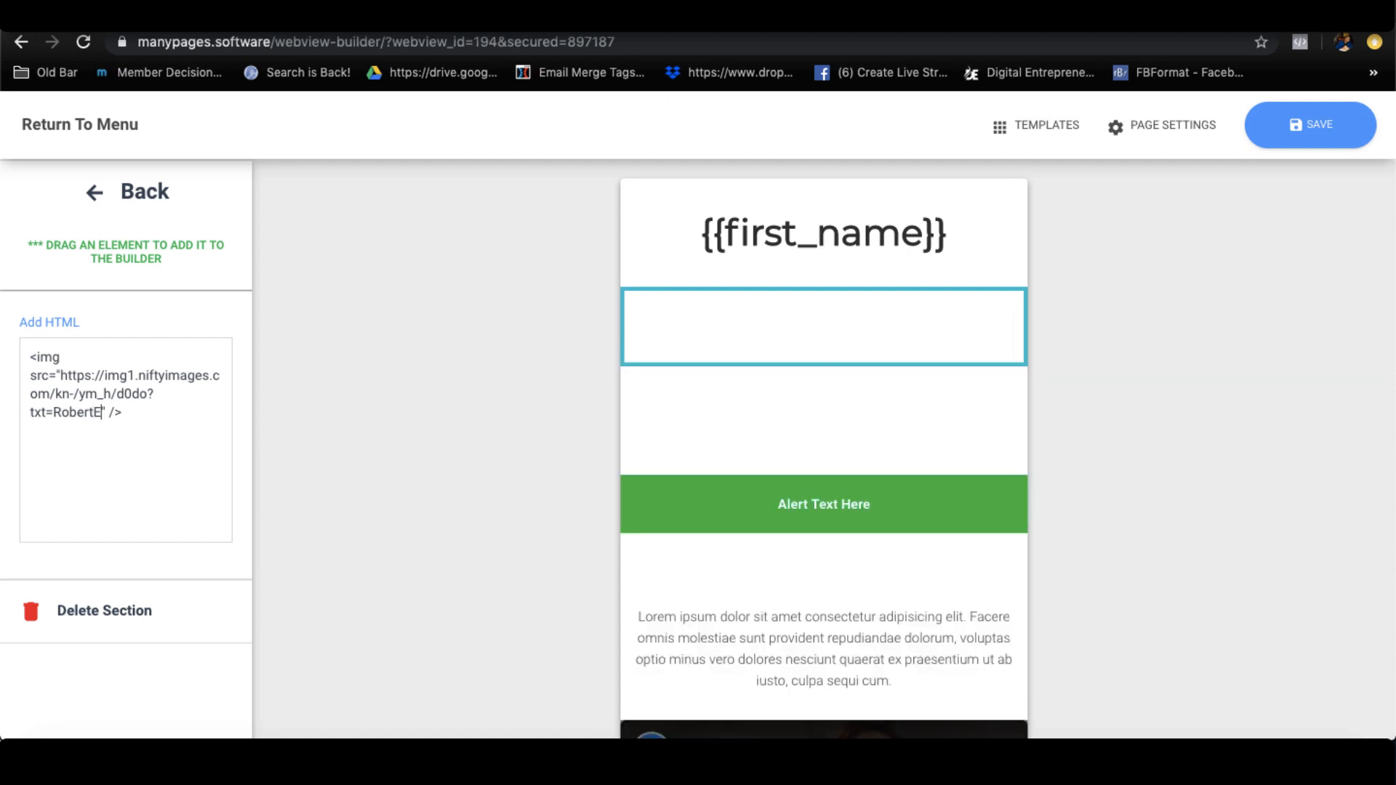
key(BackSpace)
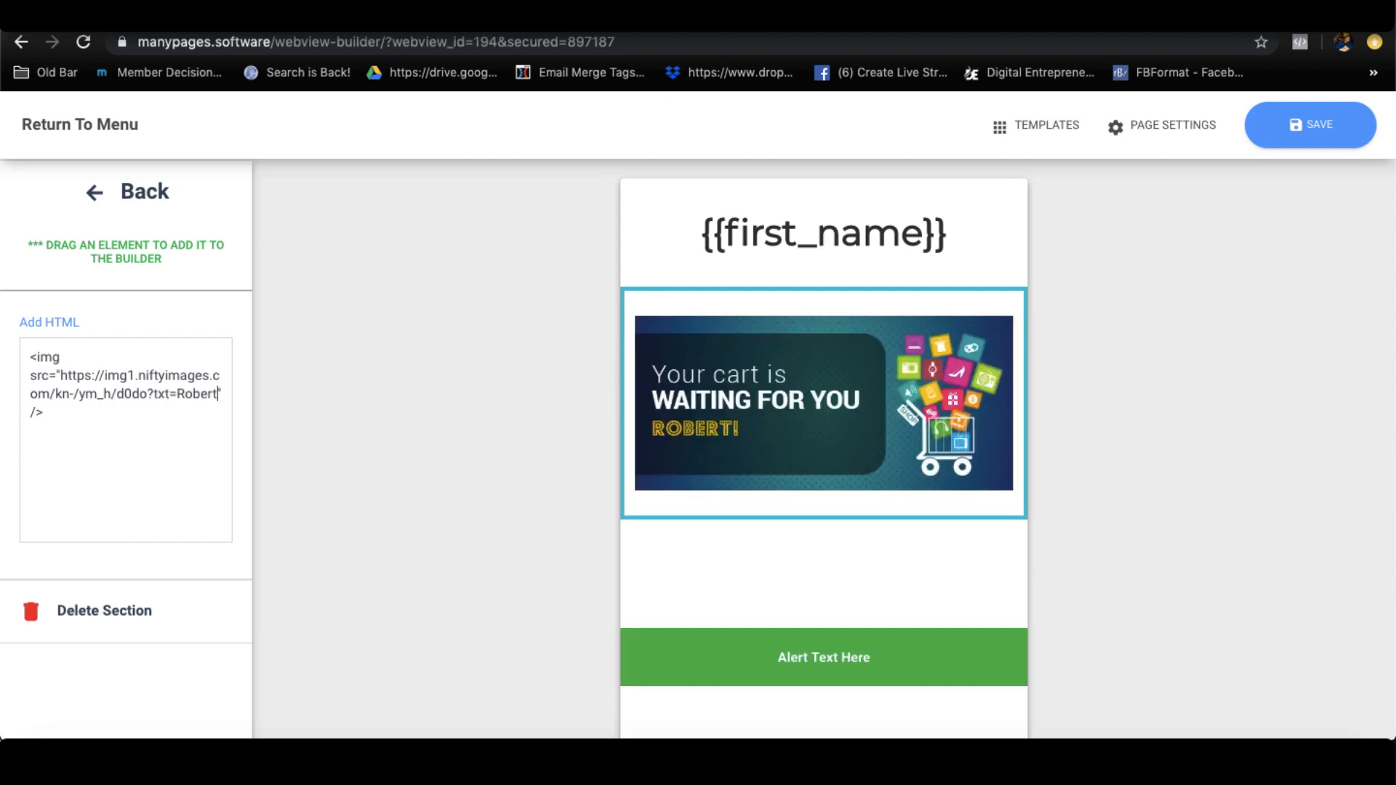
Replace the sample name in the cart image's txt parameter with Claim Now.
key(BackSpace)
key(BackSpace)
key(BackSpace)
key(BackSpace)
key(BackSpace)
key(BackSpace)
text(Claim Now)
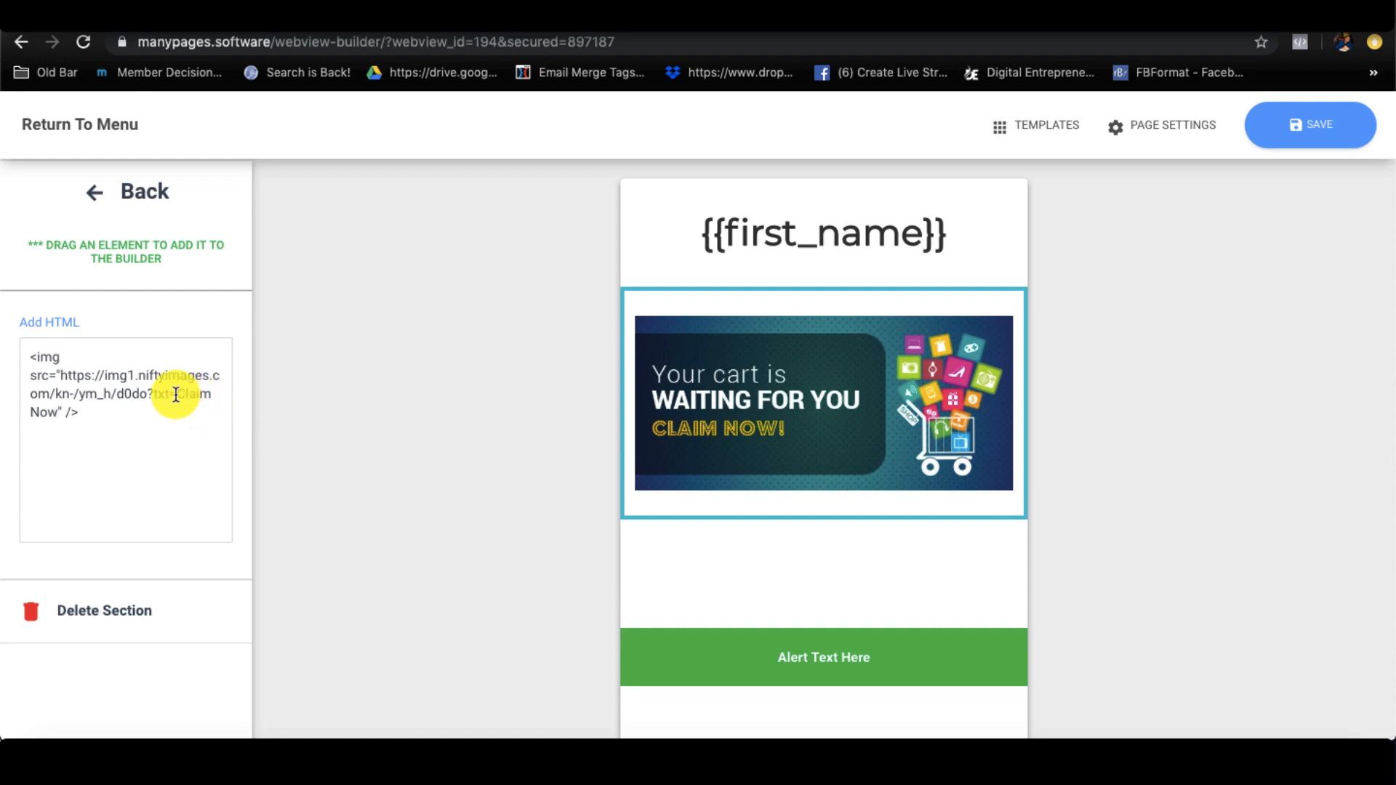
Set the cart image's txt parameter to the {{first_name}} merge field and leave the HTML block's editor.
drag(176, 394, 55, 414)
text({{)
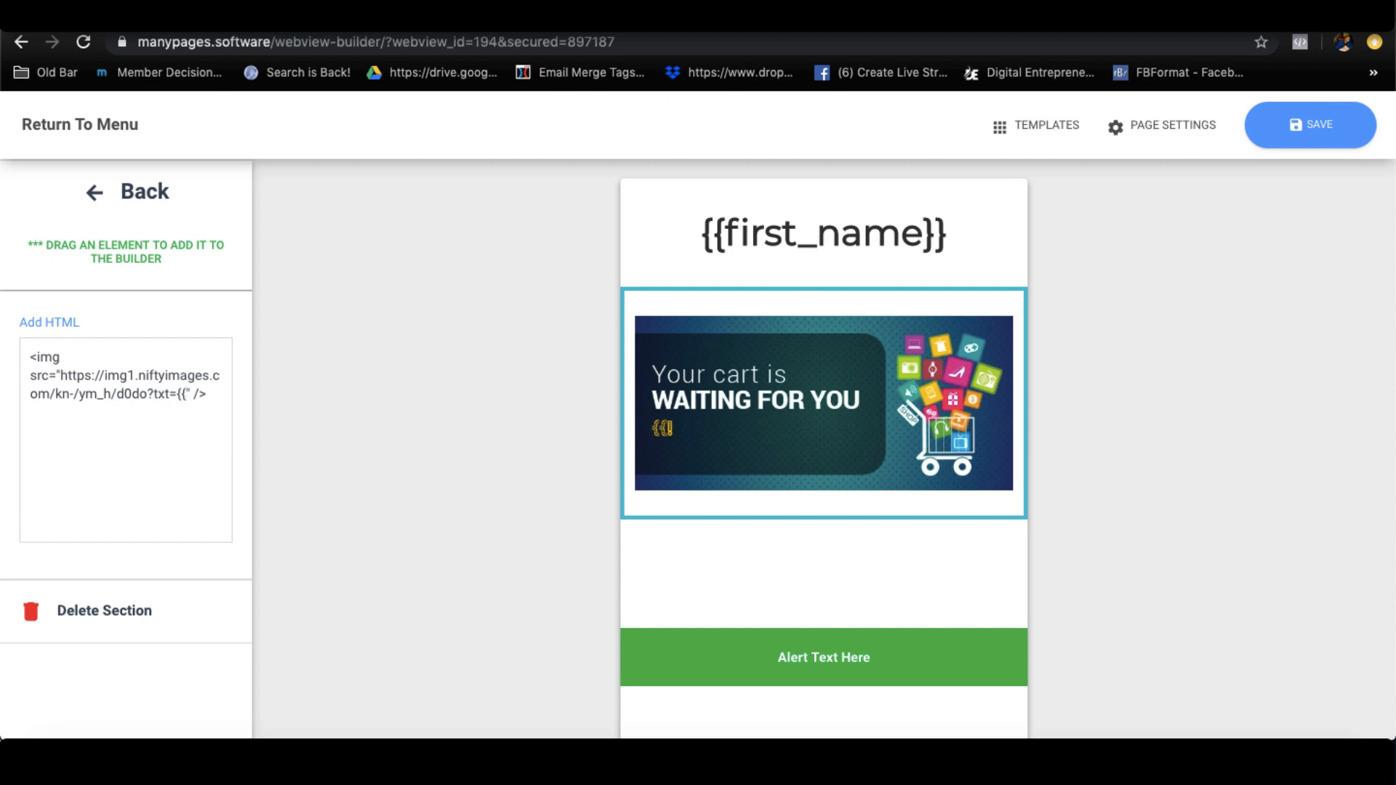
text(first_)
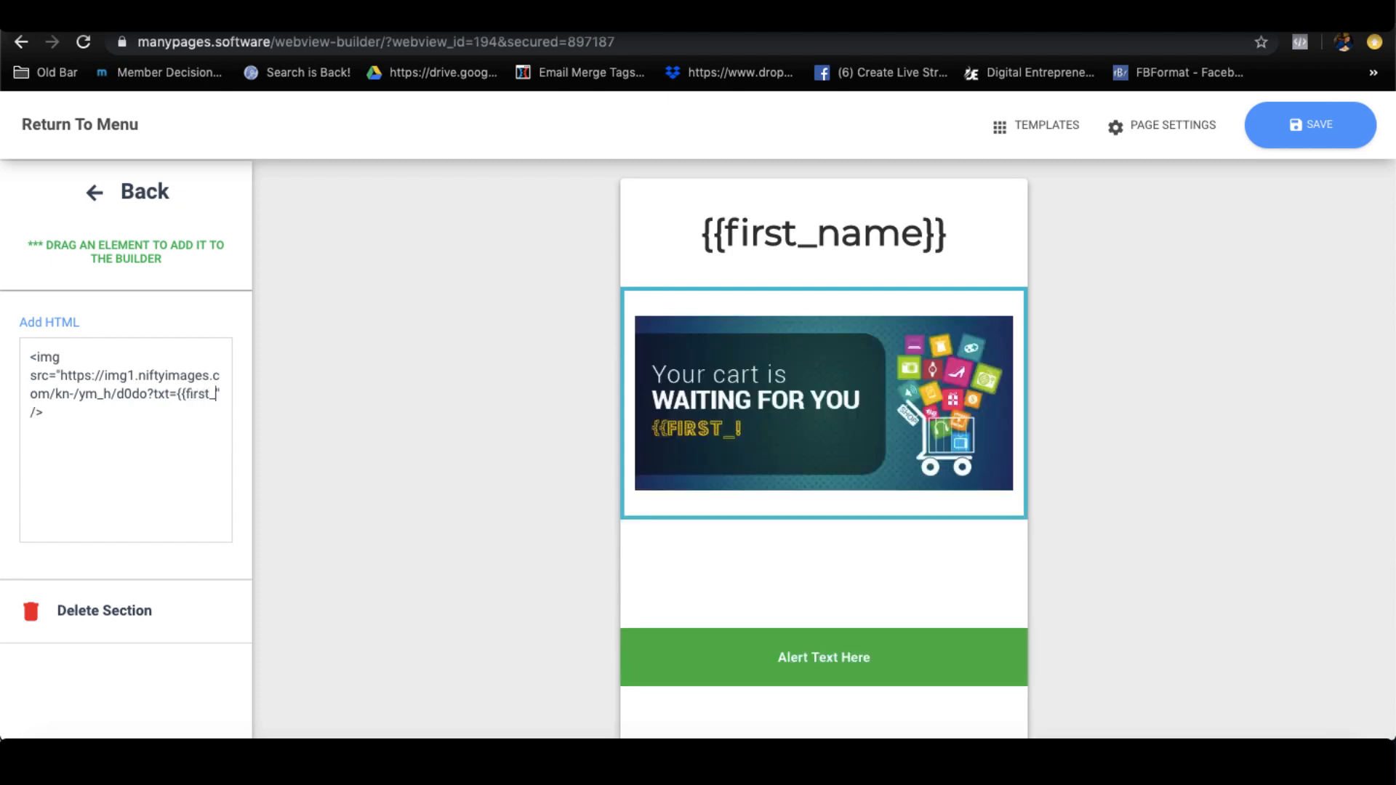
text(name)
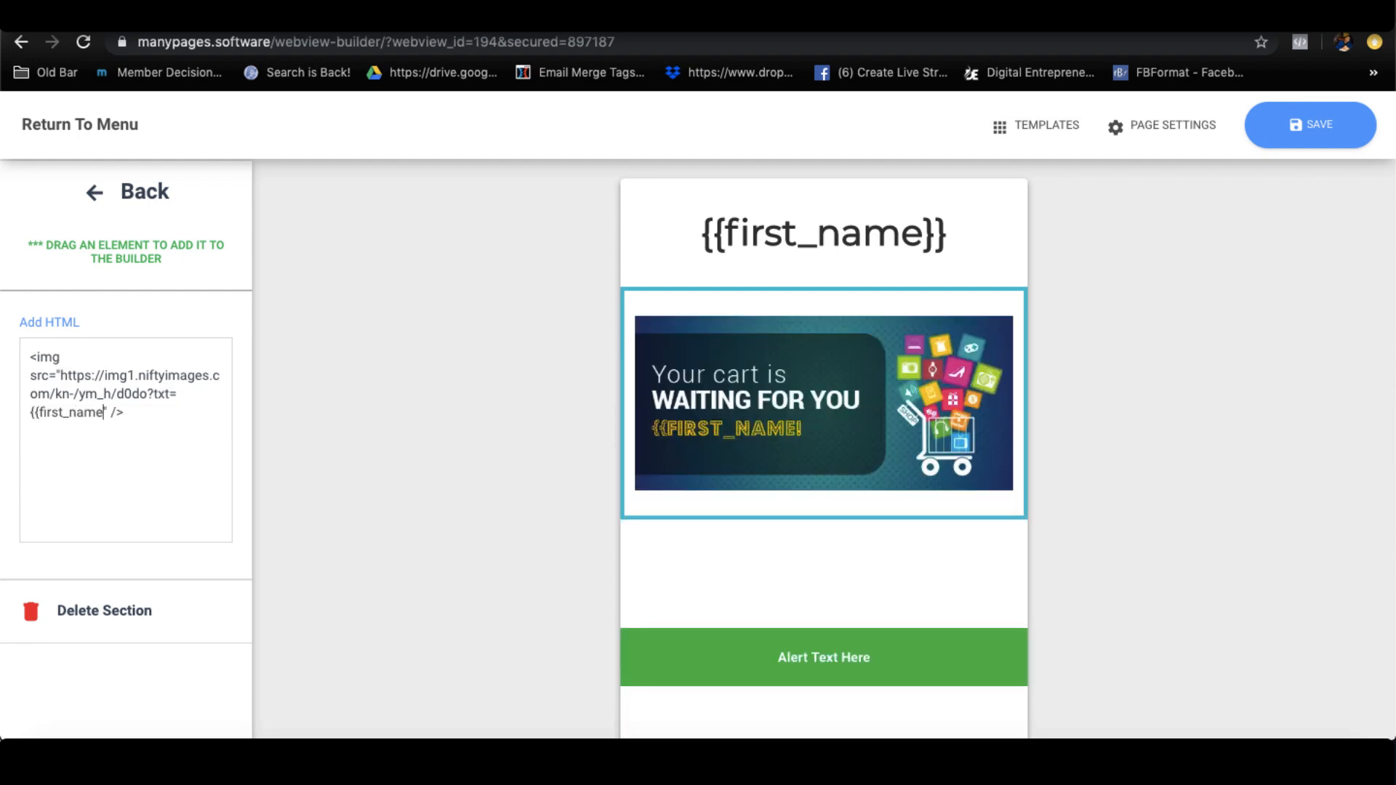
text(}})
click(451, 398)
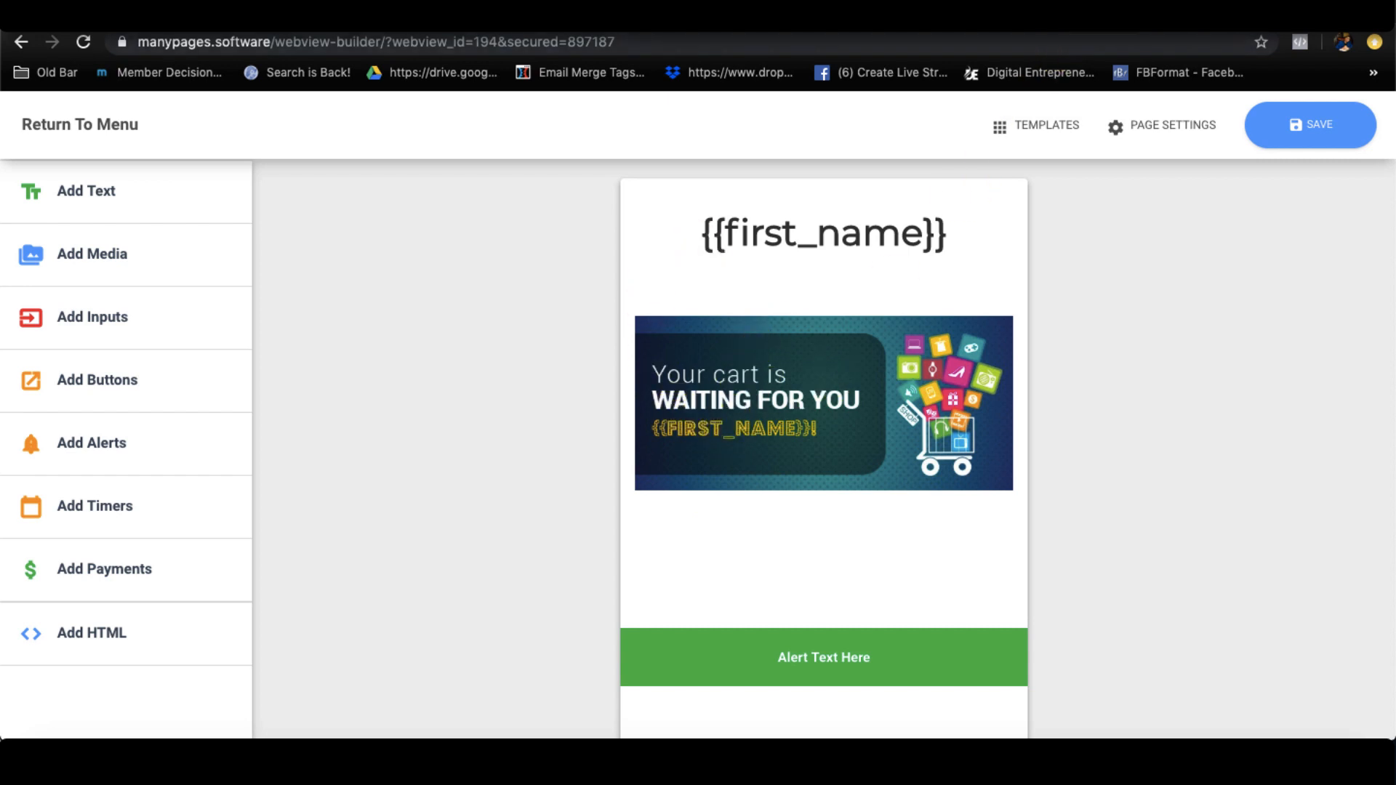
Switch to NiftyImages, start a new personalized image, and show the eCommerce template category.
key(ctrl+Tab)
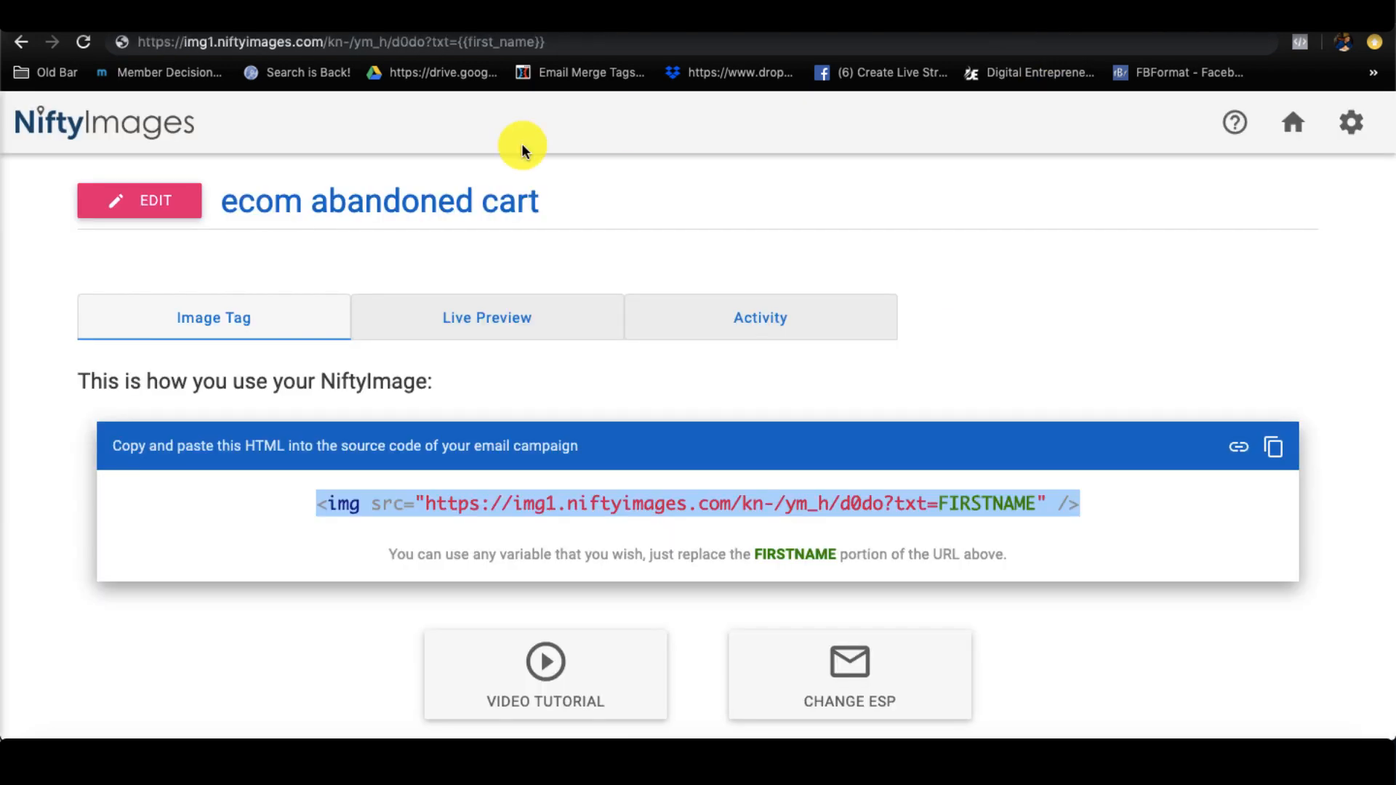
click(132, 138)
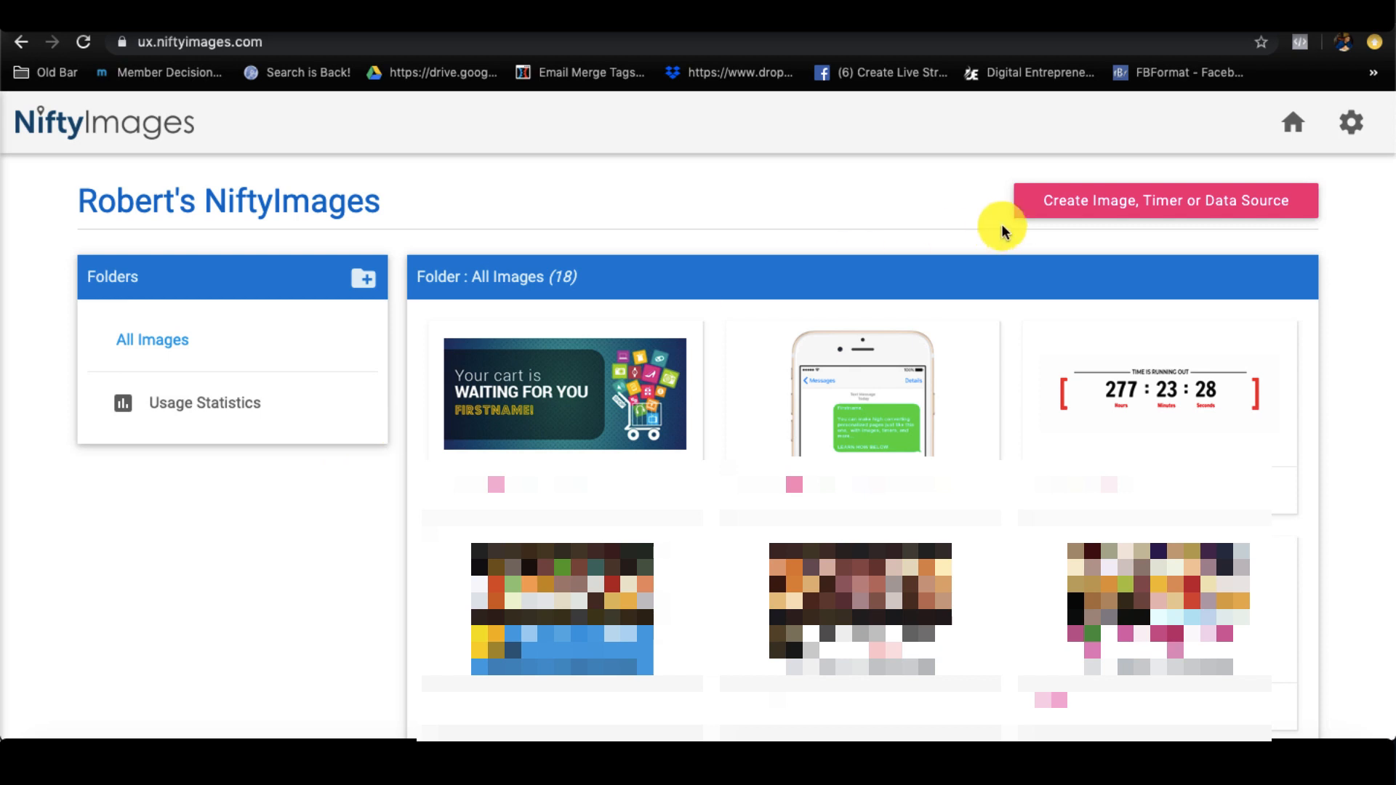
click(1080, 211)
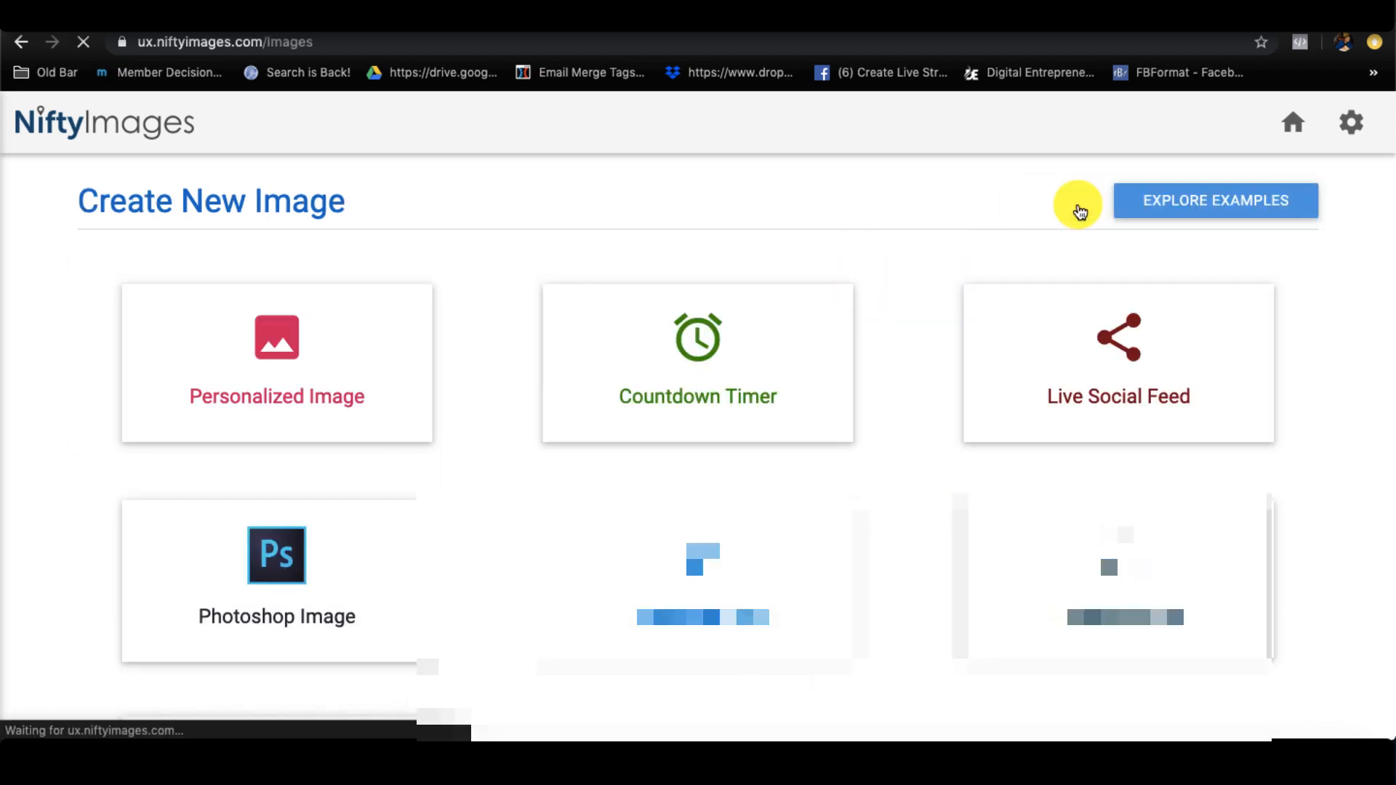
click(325, 318)
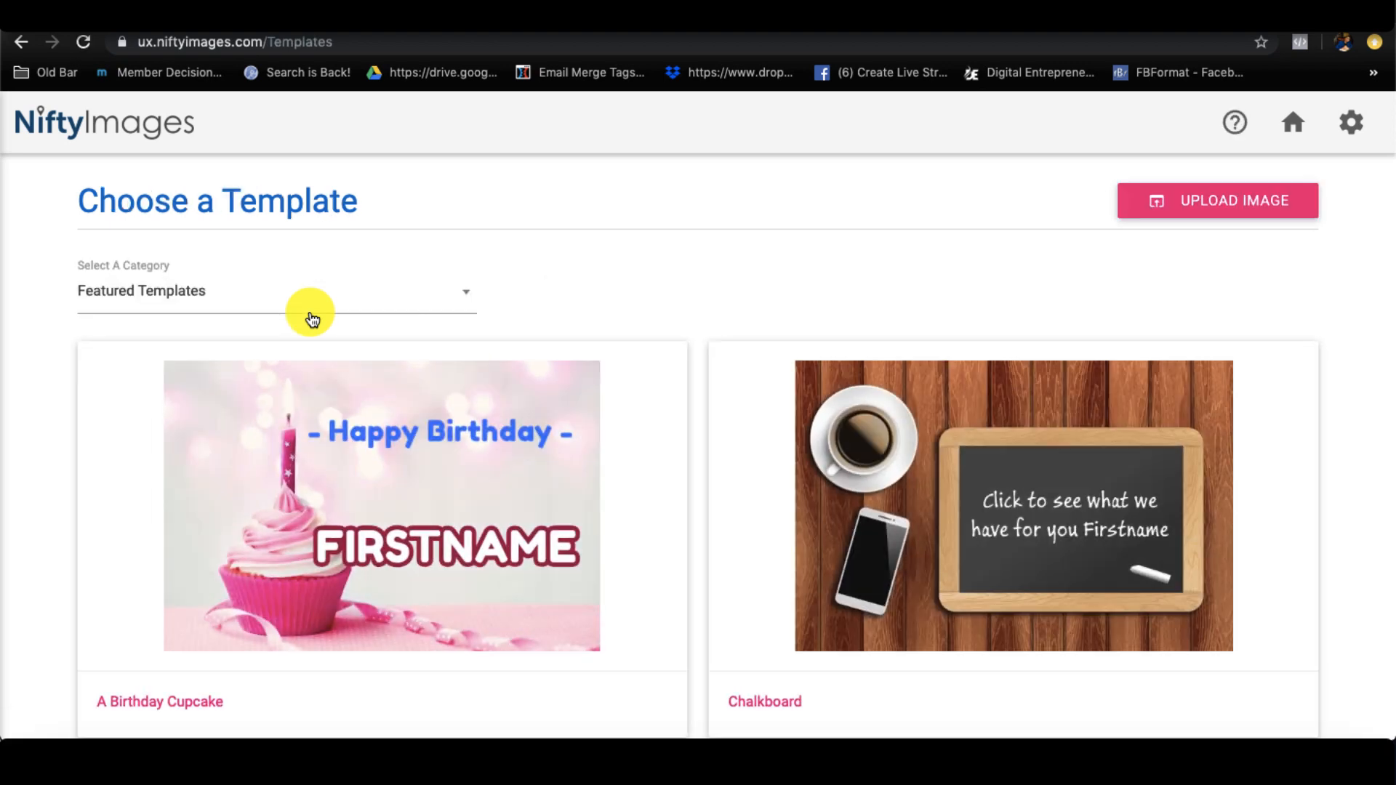
click(319, 303)
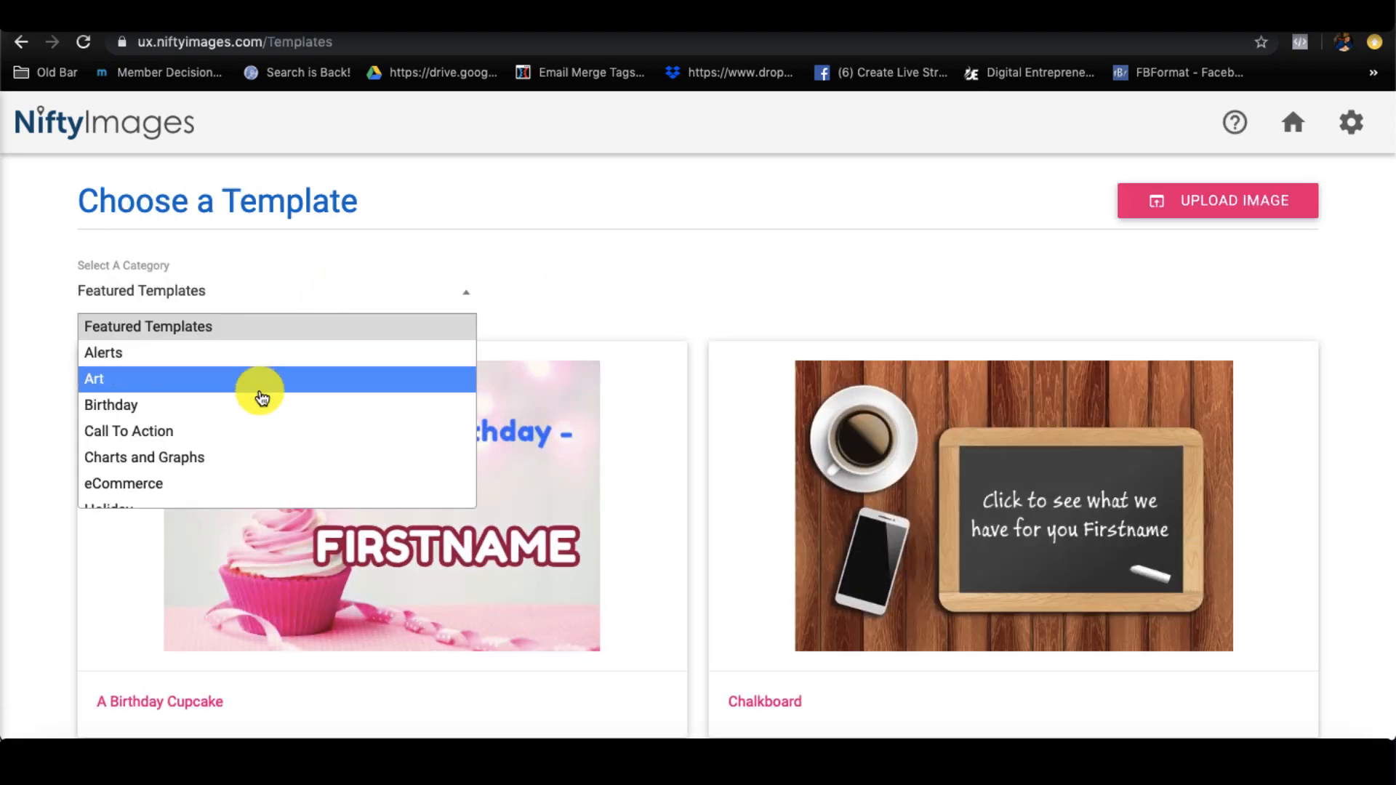
click(256, 481)
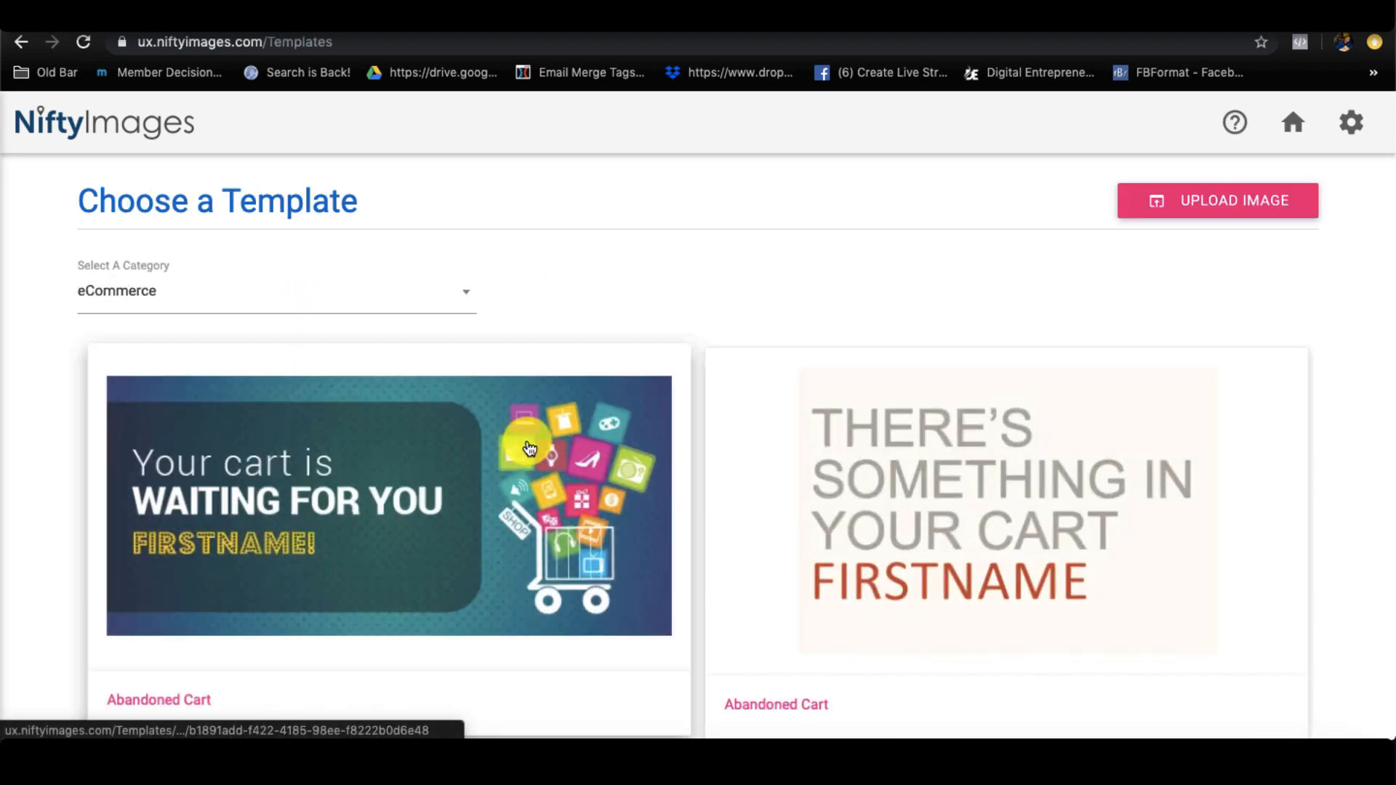
Browse the eCommerce templates and choose the Black Friday template with the red SALE tags and Shop Now text.
scroll(529, 447, down, 10)
scroll(528, 447, down, 10)
scroll(529, 447, up, 10)
scroll(529, 447, up, 1)
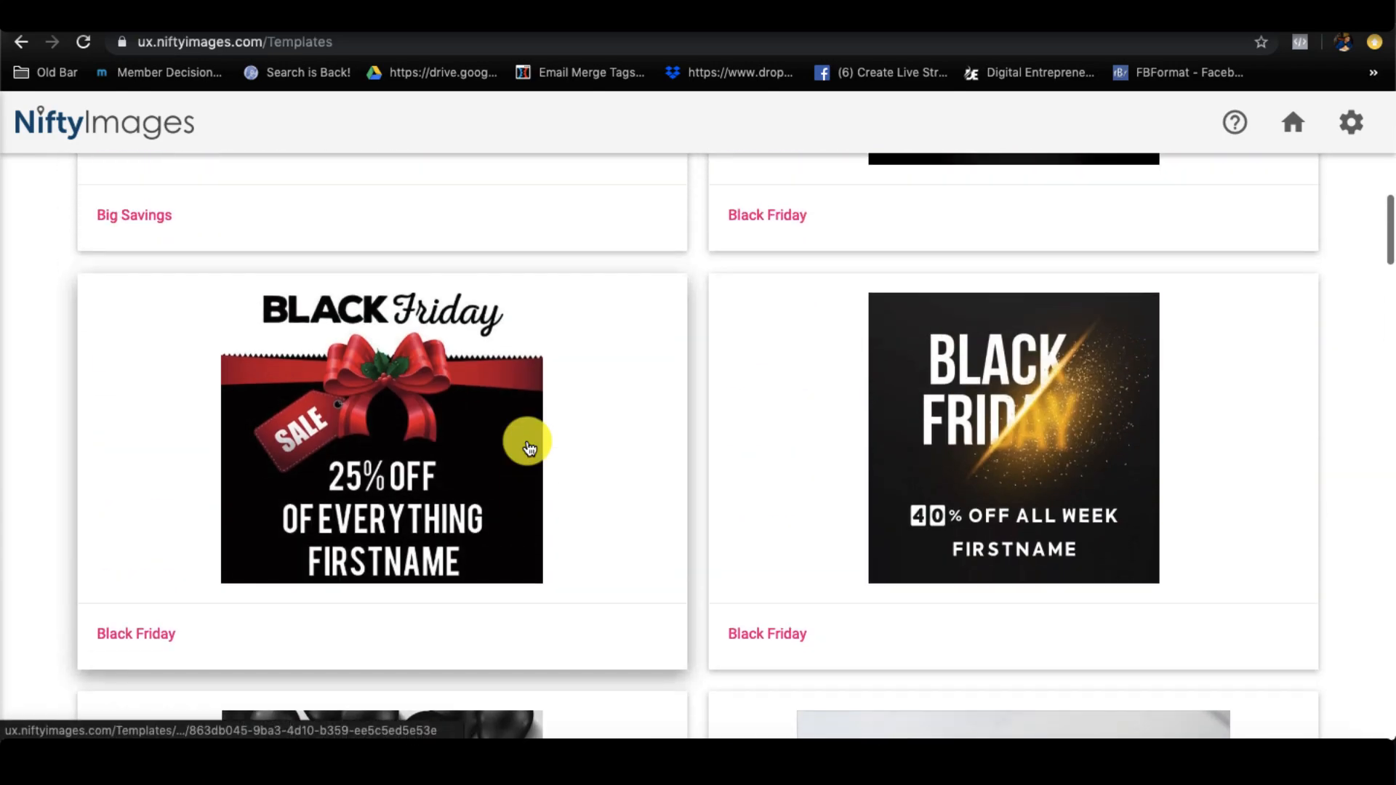
scroll(528, 447, up, 1)
scroll(529, 447, up, 3)
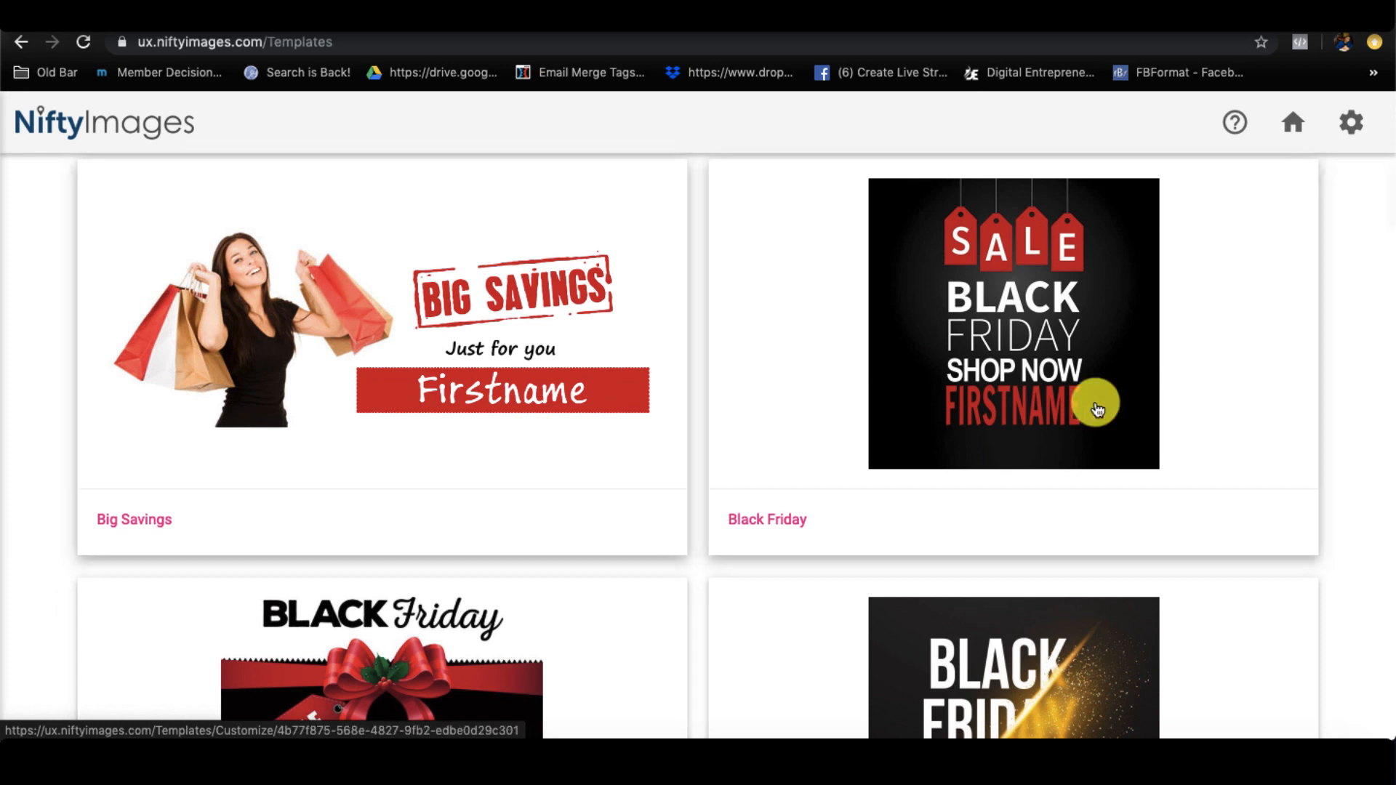
click(1058, 370)
Set the Black Friday template's default value to Friend.
scroll(753, 445, down, 3)
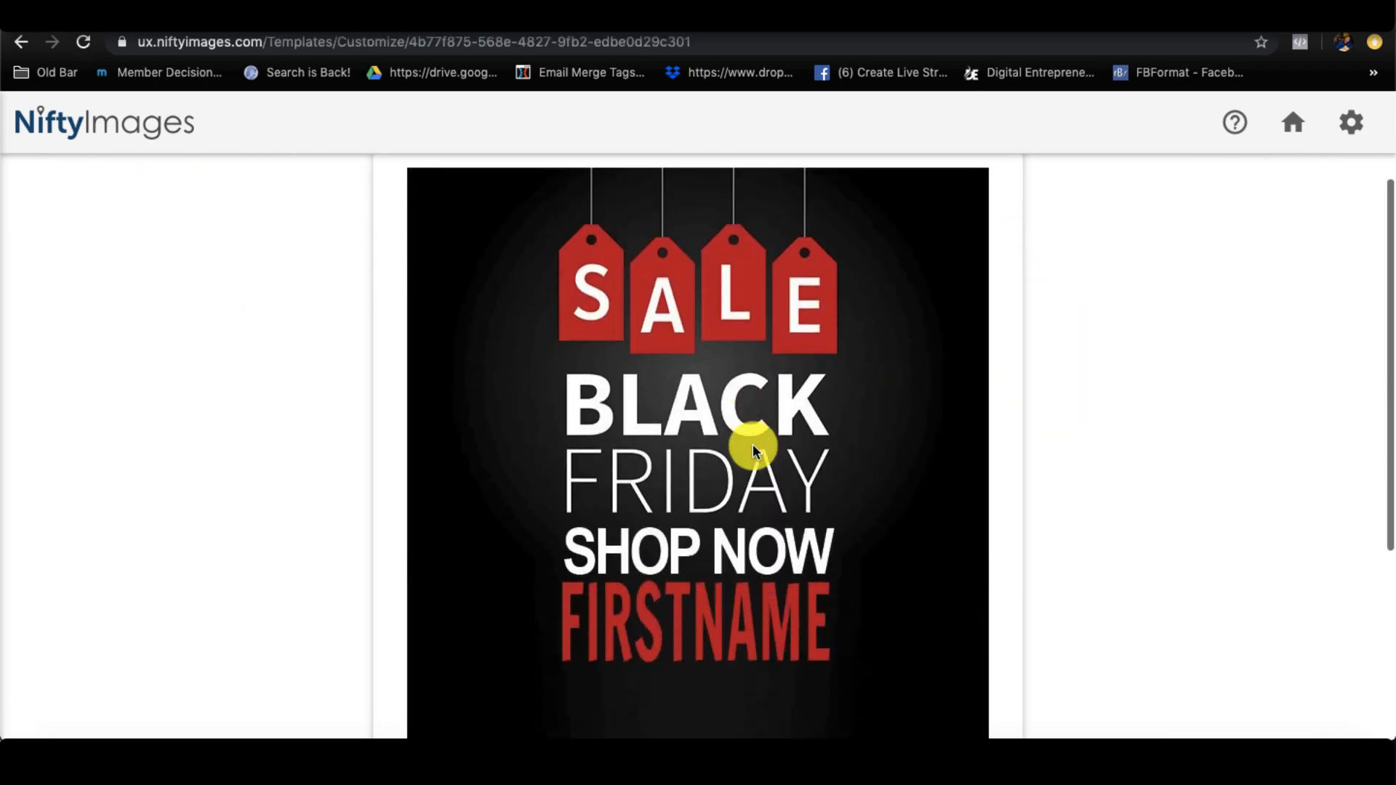
scroll(752, 444, down, 3)
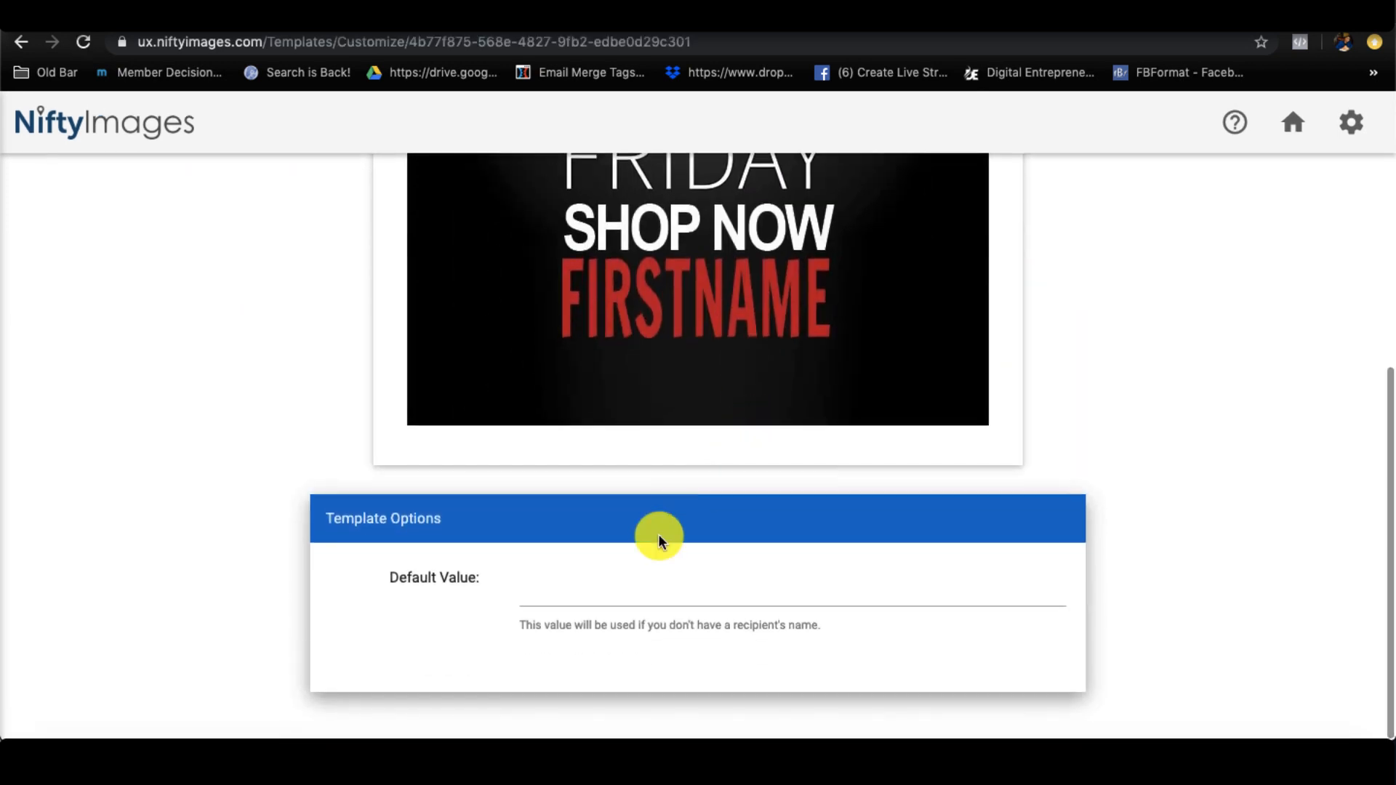
click(632, 601)
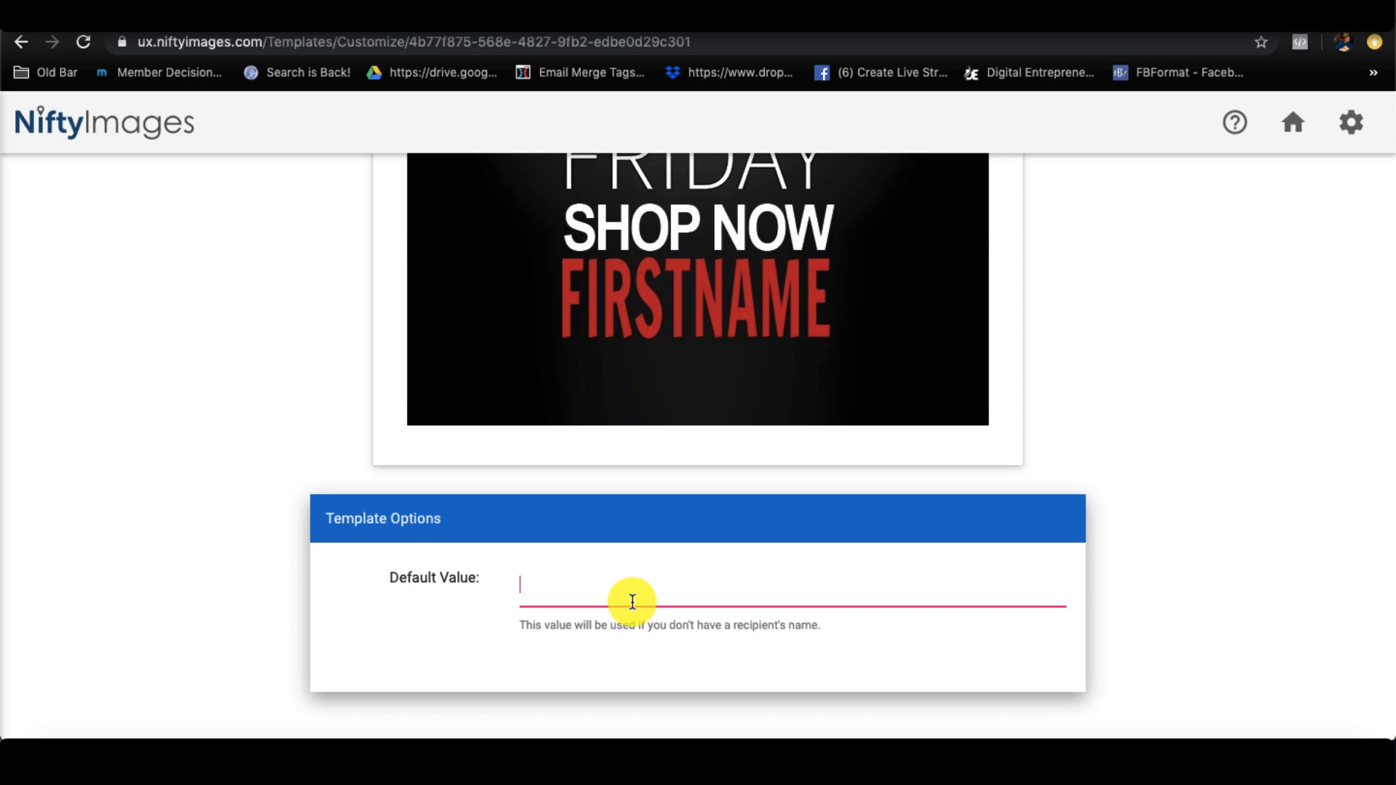
text(First)
key(super+a)
text(Friend)
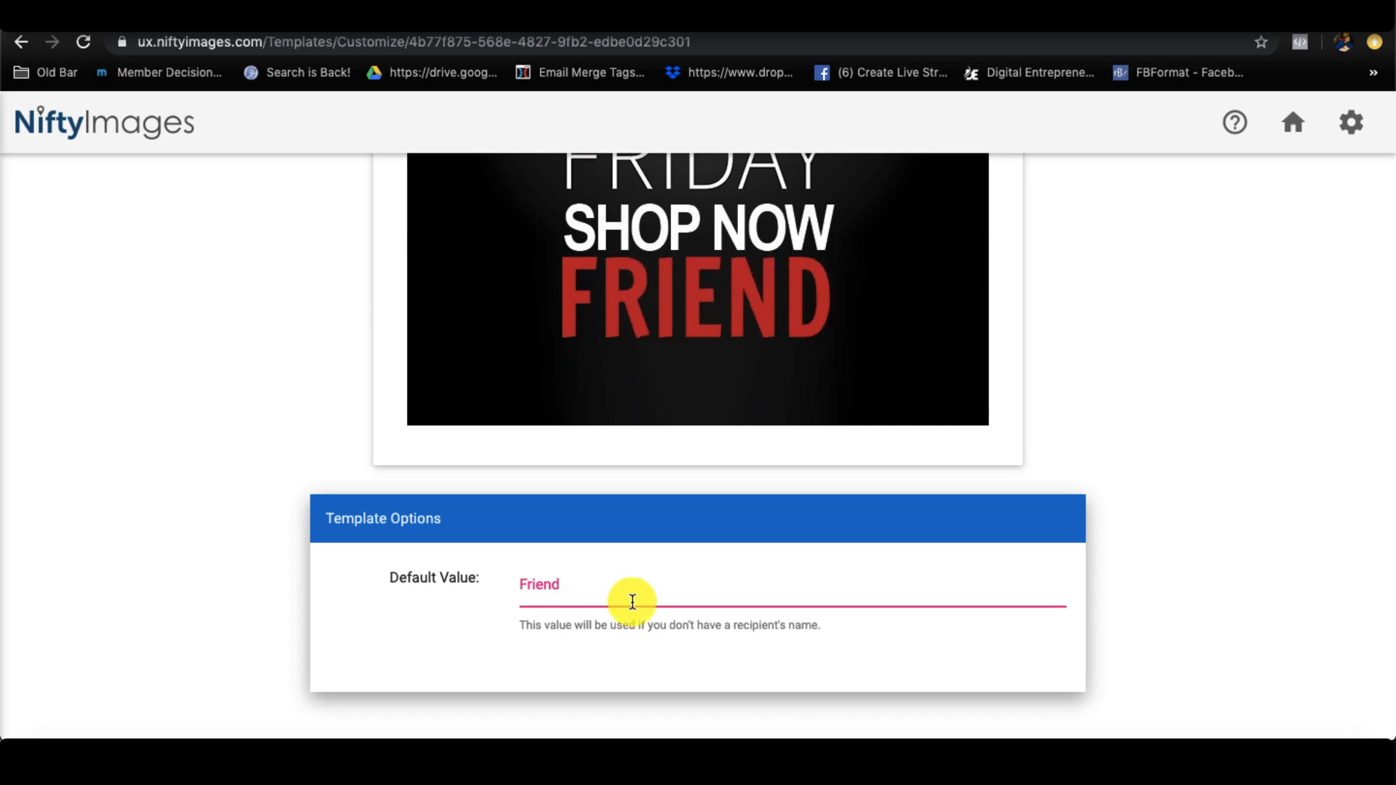
scroll(756, 382, up, 2)
scroll(756, 381, down, 2)
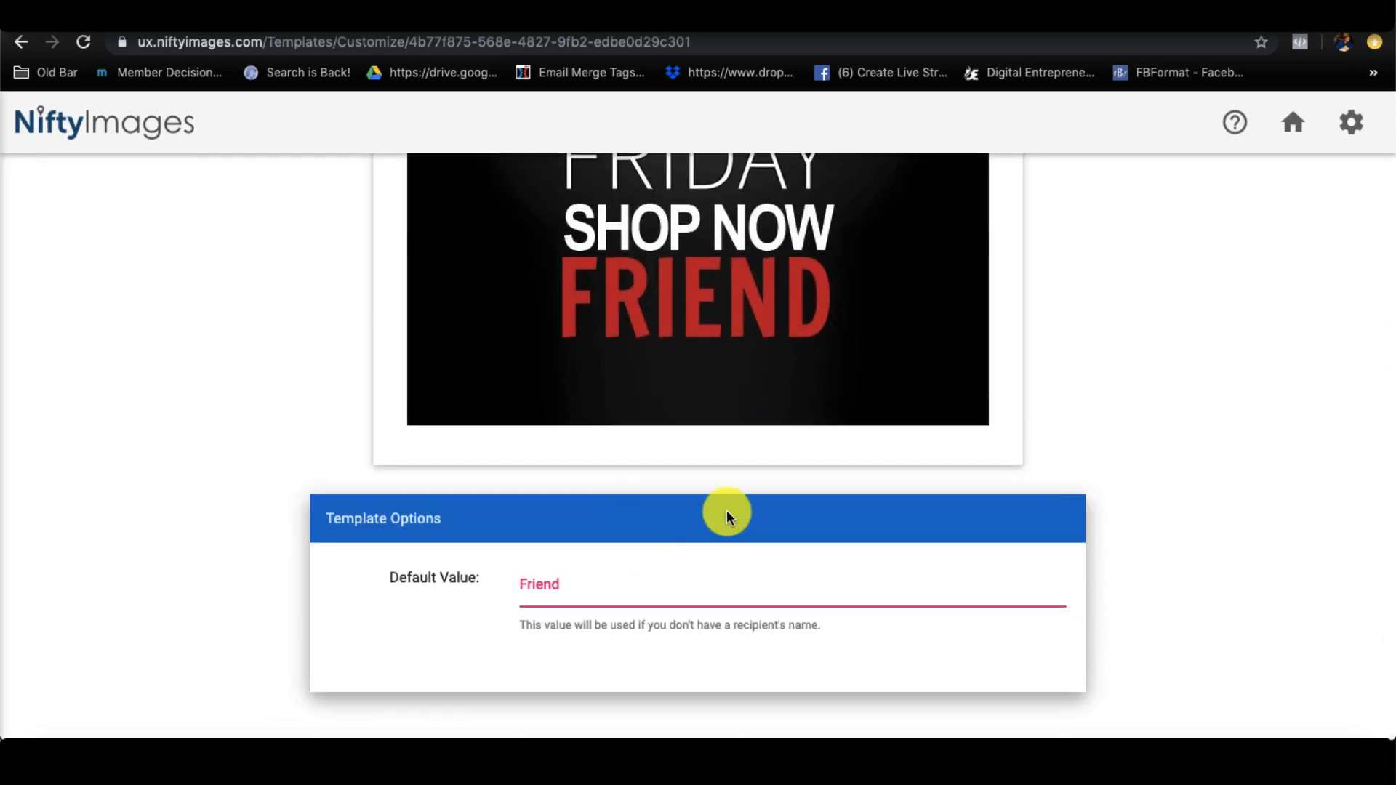
Save the personalized image under the name blackfridayfriend.
scroll(687, 548, up, 7)
scroll(726, 509, down, 1)
click(1253, 196)
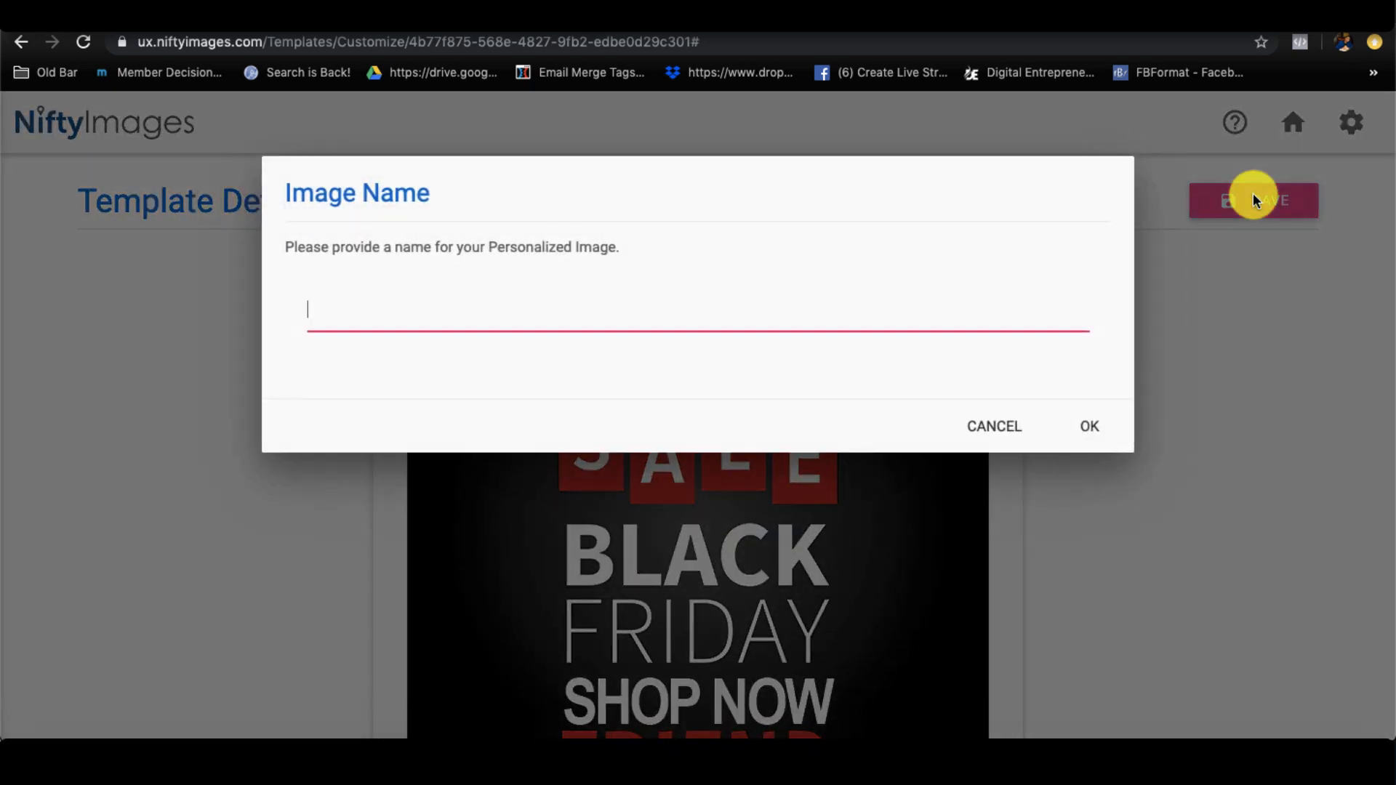
click(686, 323)
text(blackfriday)
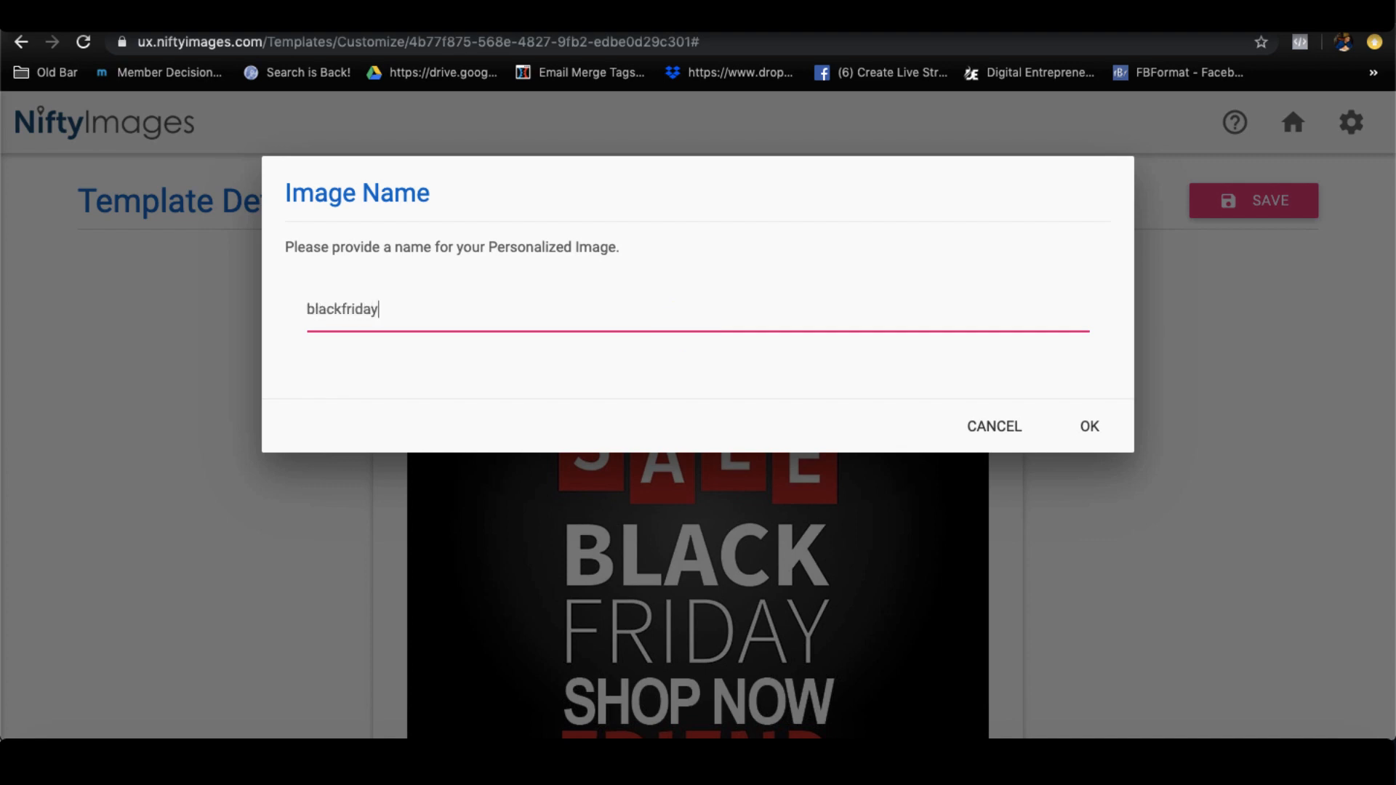
text(friend)
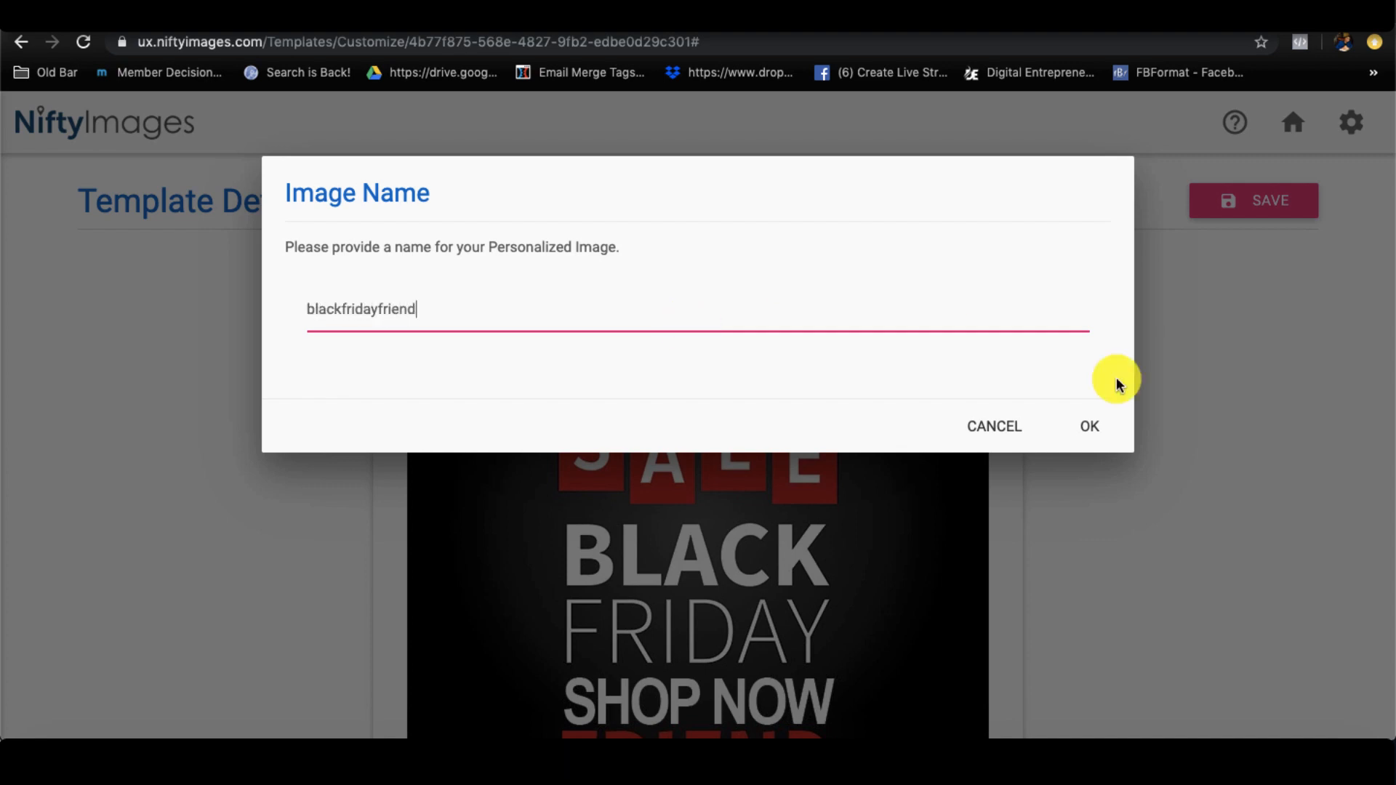
click(1074, 418)
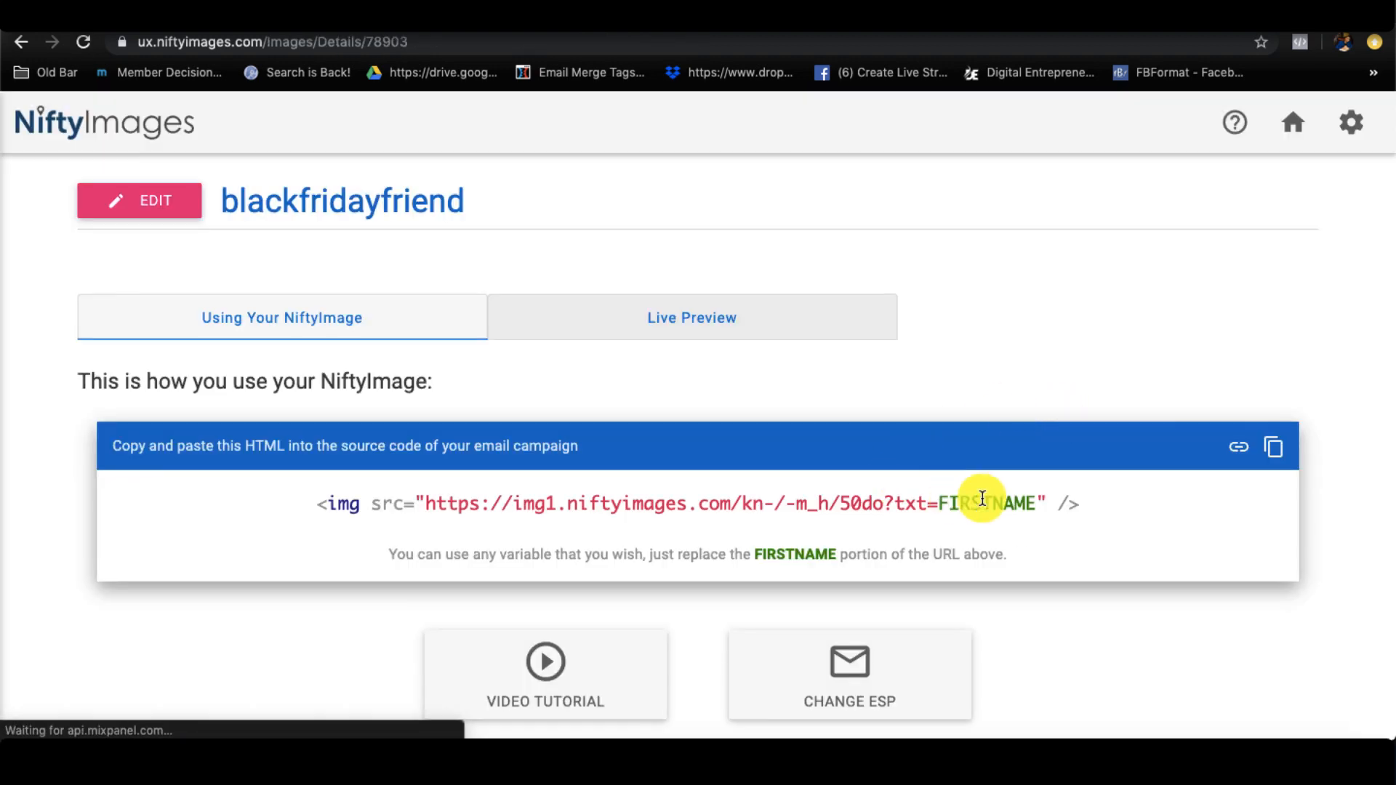
Copy the blackfridayfriend image's HTML tag and switch back to the ManyPages builder.
drag(1078, 502, 304, 507)
key(ctrl+c)
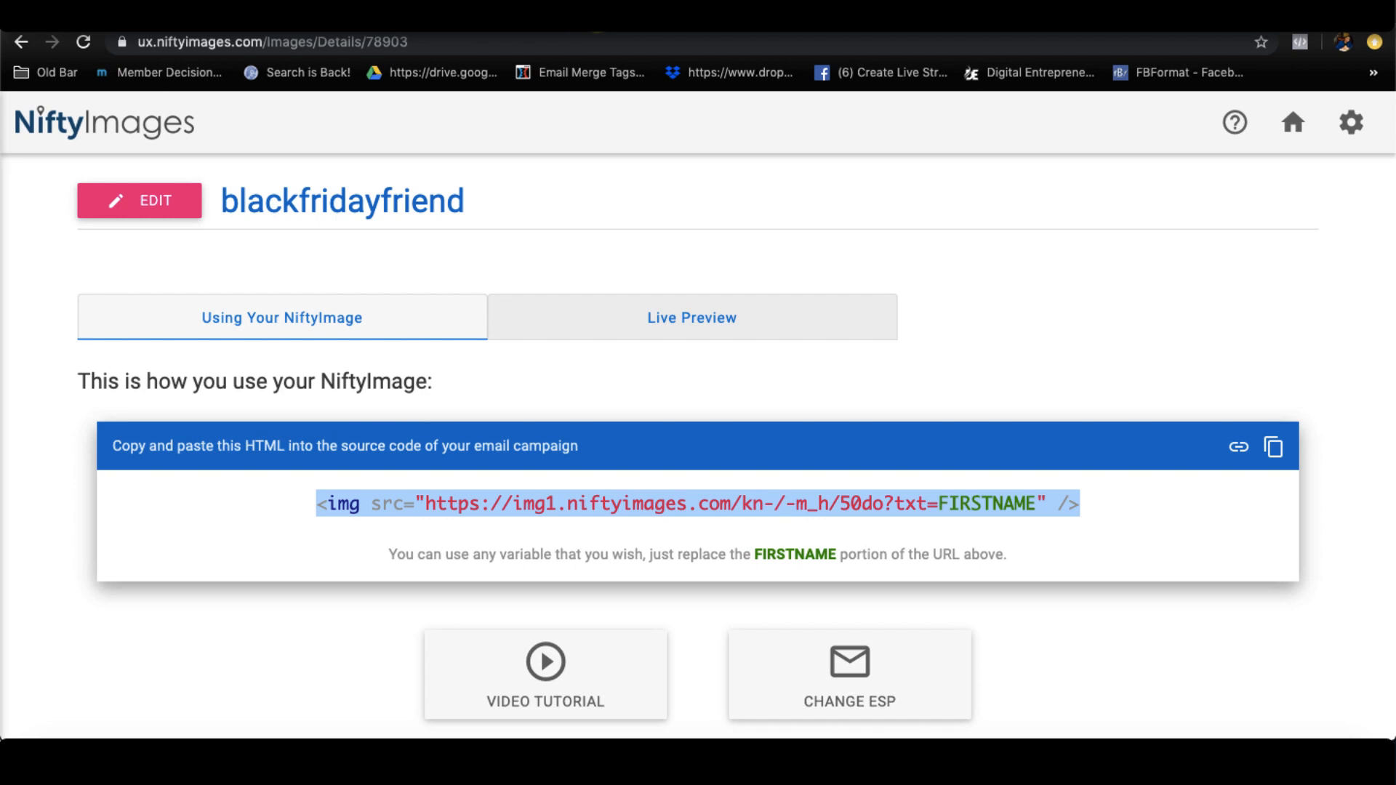
click(614, 18)
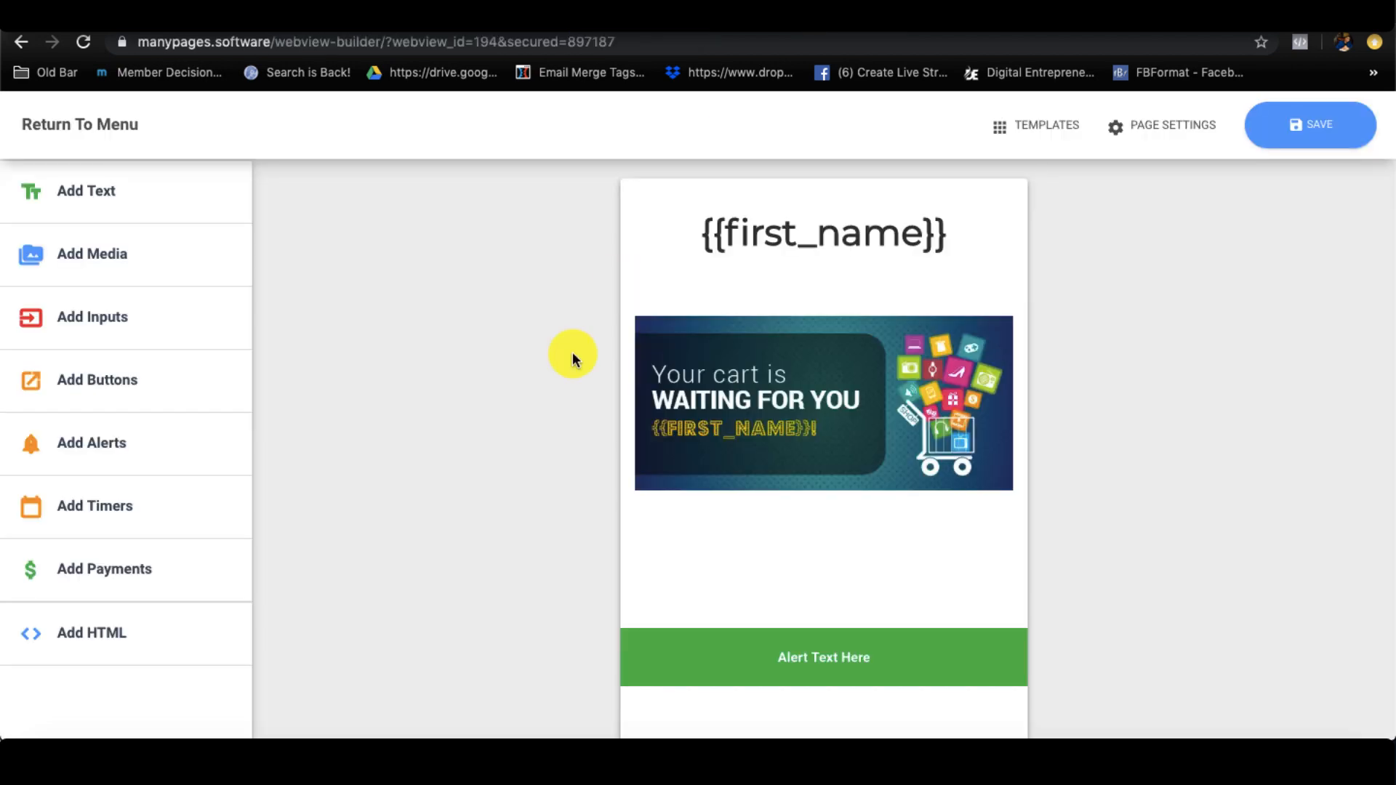
Paste the copied Black Friday image tag into the custom HTML block, below the cart image tag and a blank line.
click(662, 342)
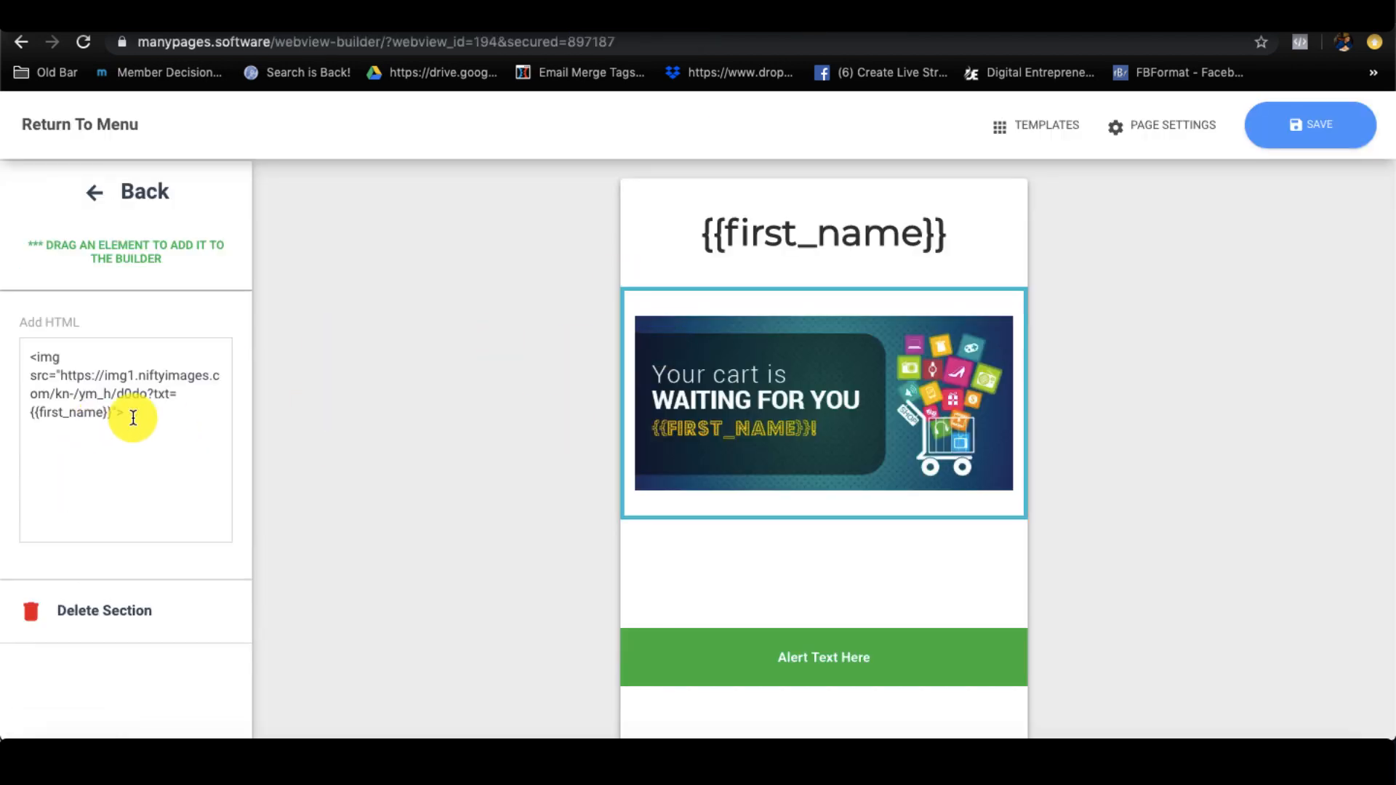
key(Return)
key(Return)
key(ctrl+v)
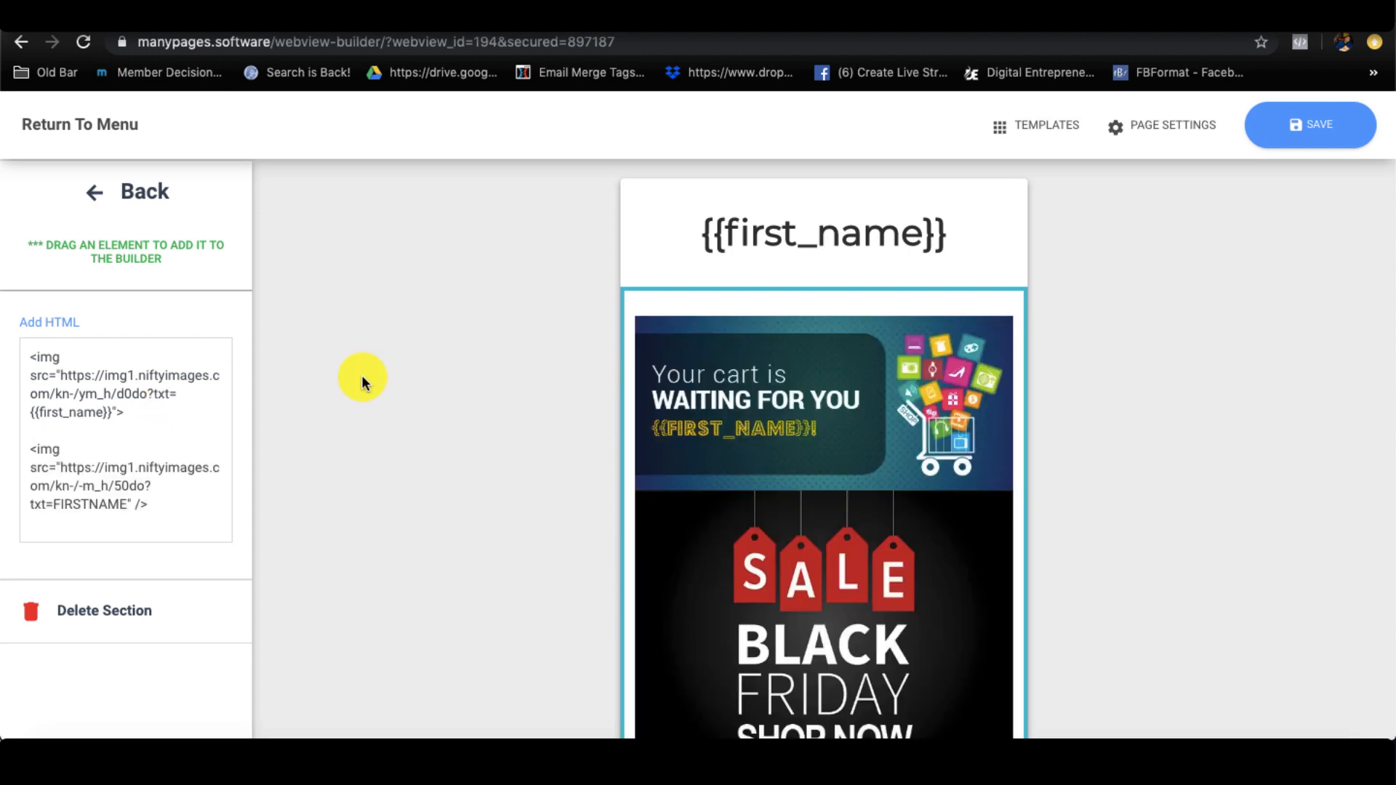
scroll(630, 408, down, 2)
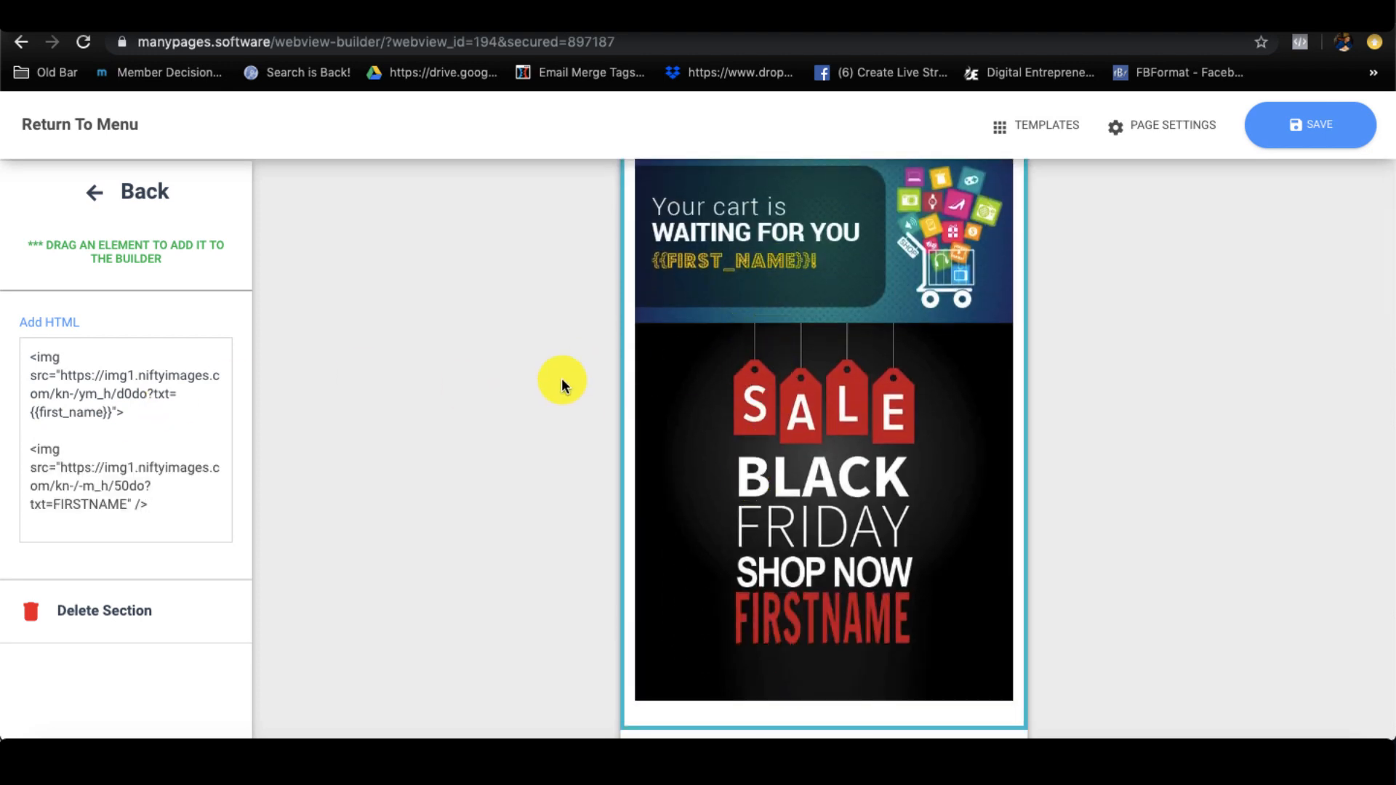
Copy {{first_name} from the cart image tag and paste it over FIRSTNAME in the Black Friday image tag.
drag(108, 412, 34, 405)
key(ctrl+c)
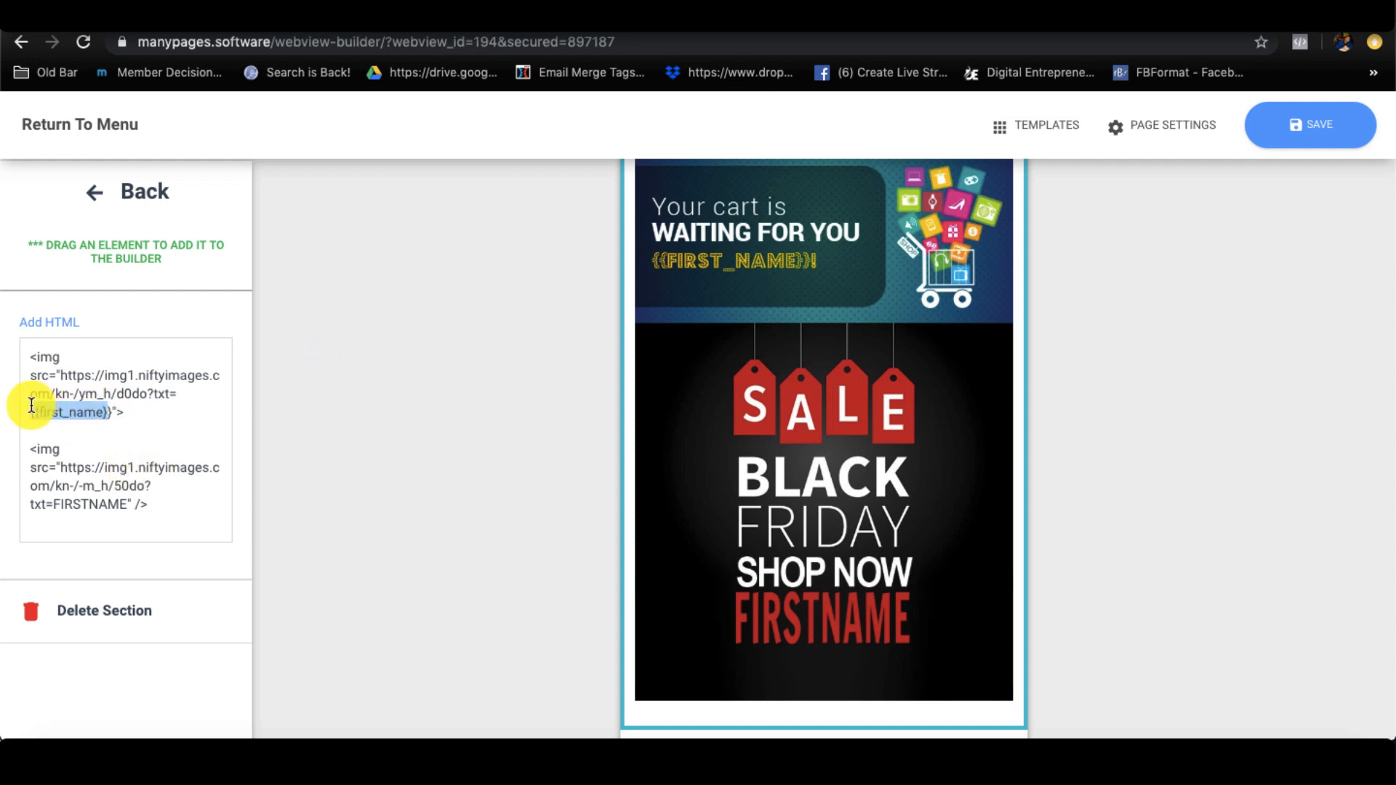
drag(127, 504, 56, 497)
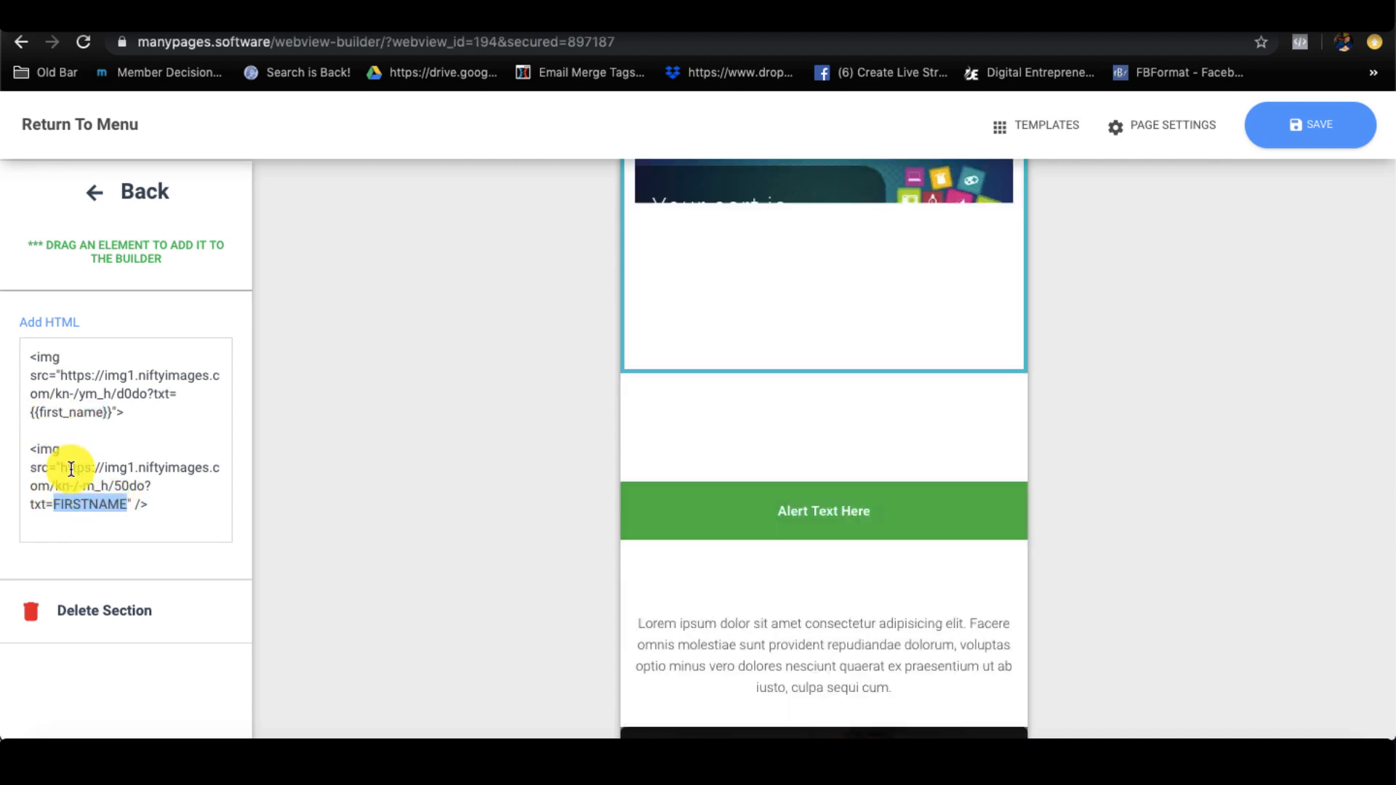
key(ctrl+v)
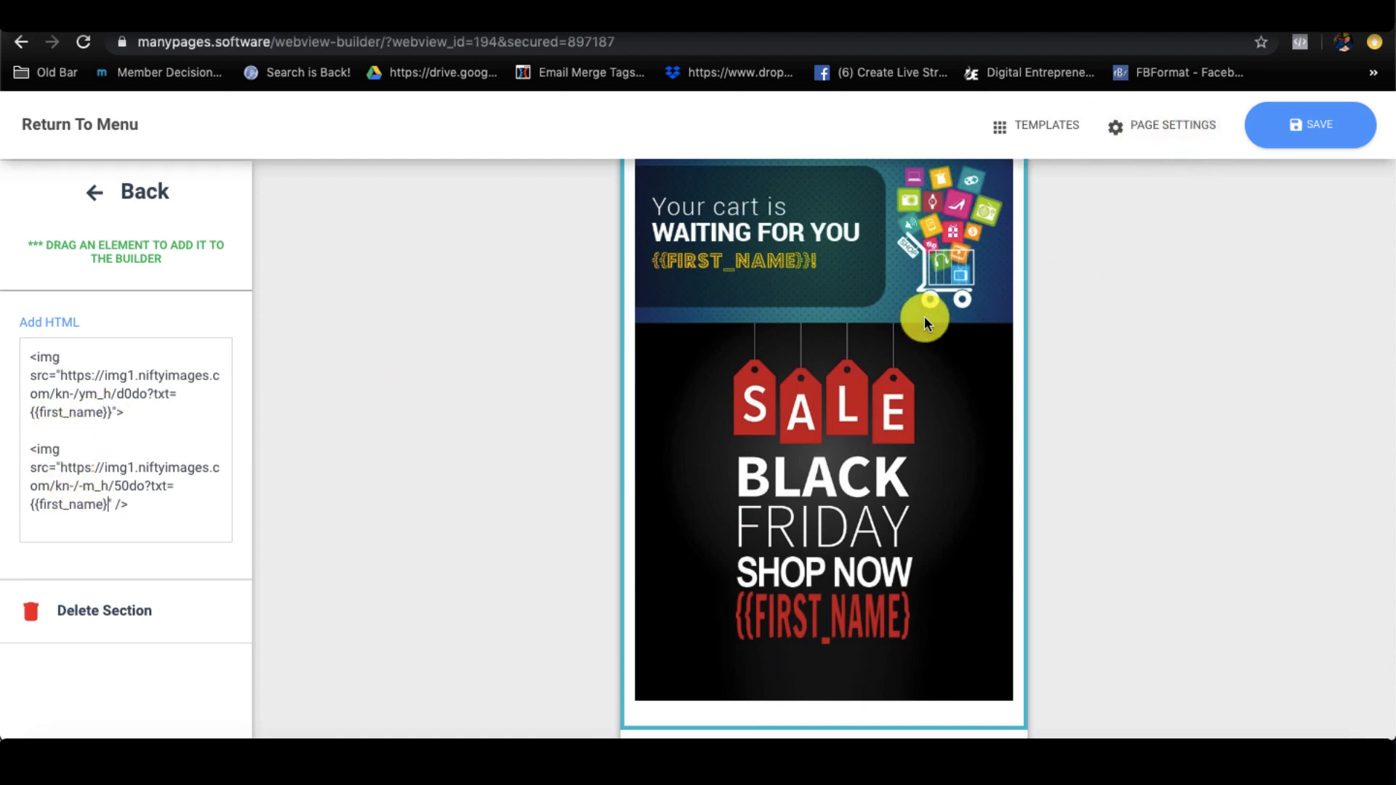
scroll(925, 317, down, 3)
scroll(709, 346, down, 3)
scroll(709, 346, up, 7)
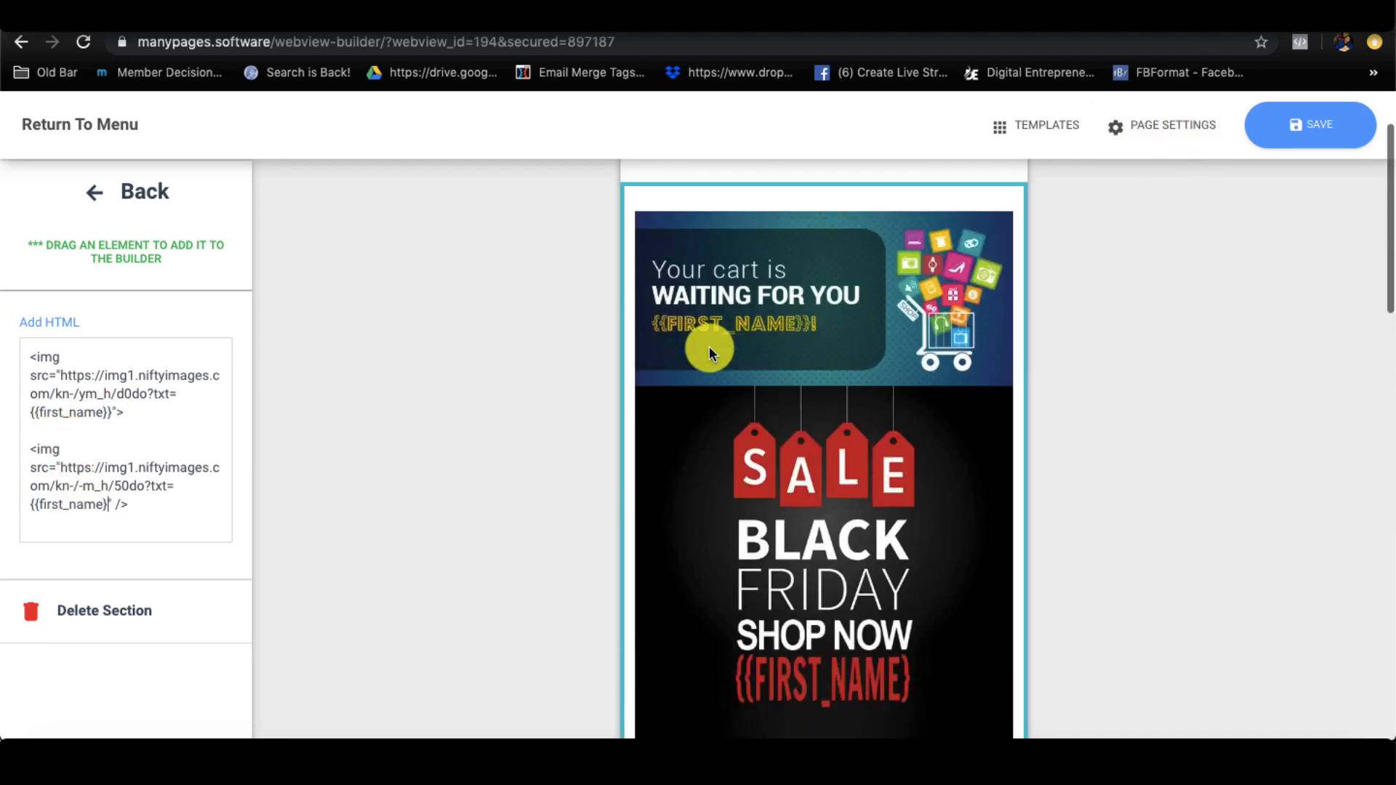
Switch to NiftyImages, start a new personalized image and browse the featured templates.
click(1061, 26)
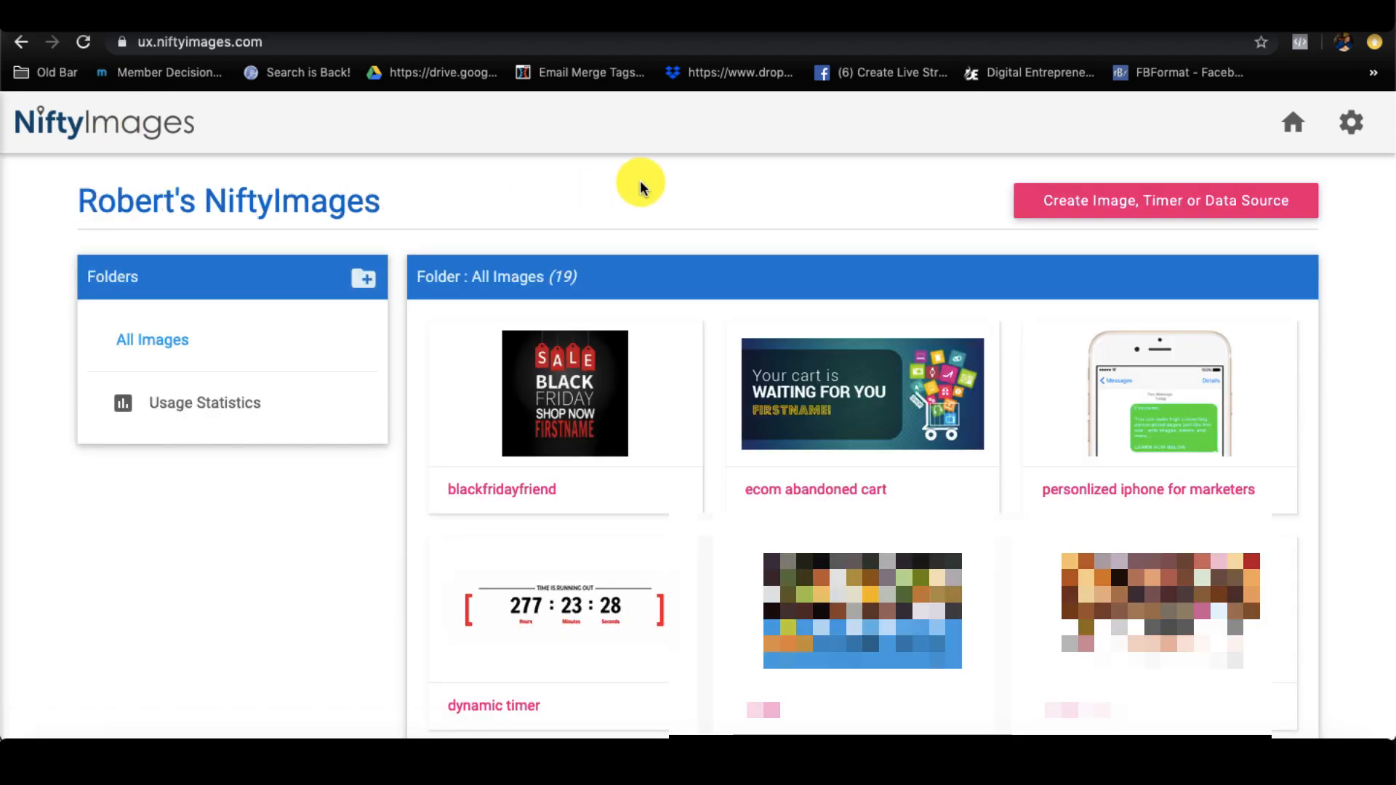
click(1131, 198)
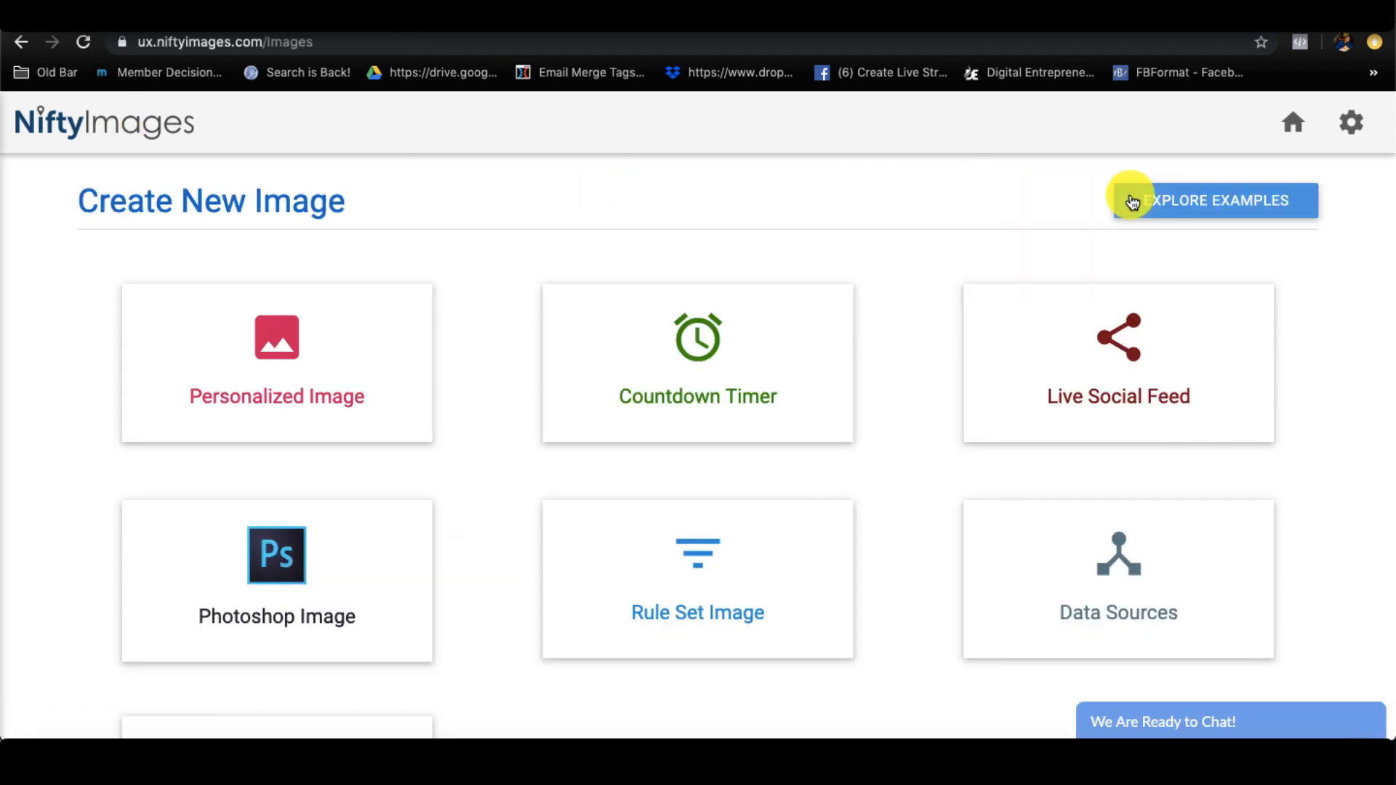
click(327, 357)
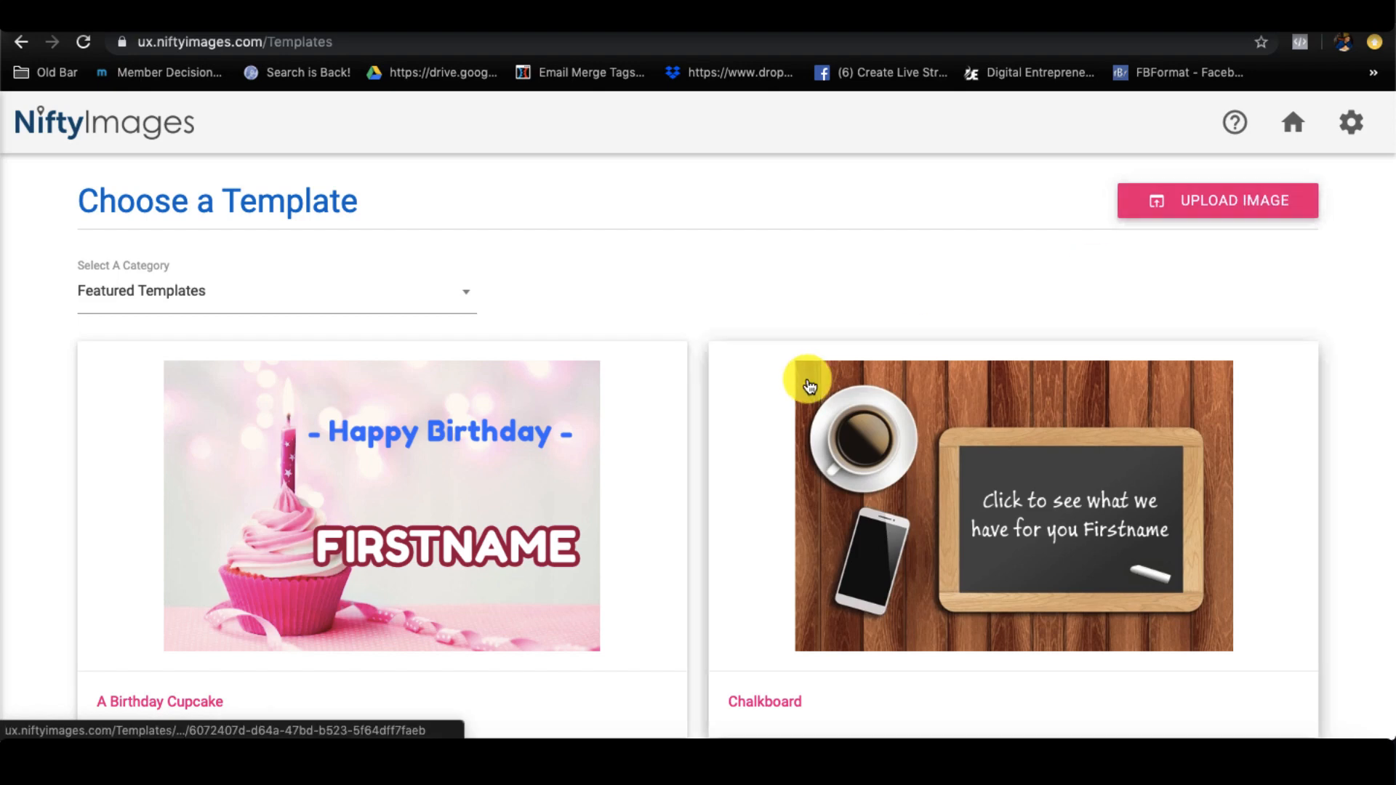
scroll(804, 384, down, 10)
scroll(807, 384, up, 15)
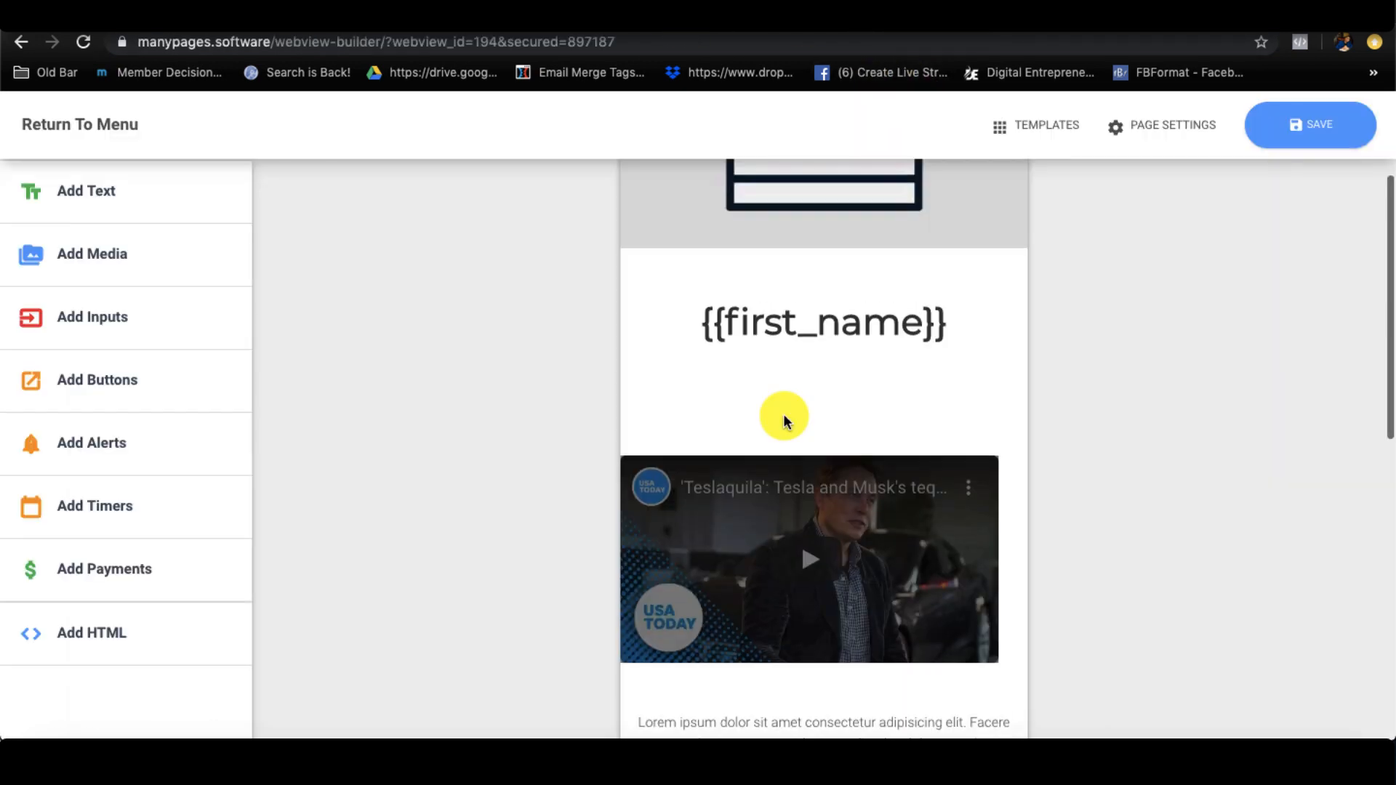
scroll(783, 413, down, 5)
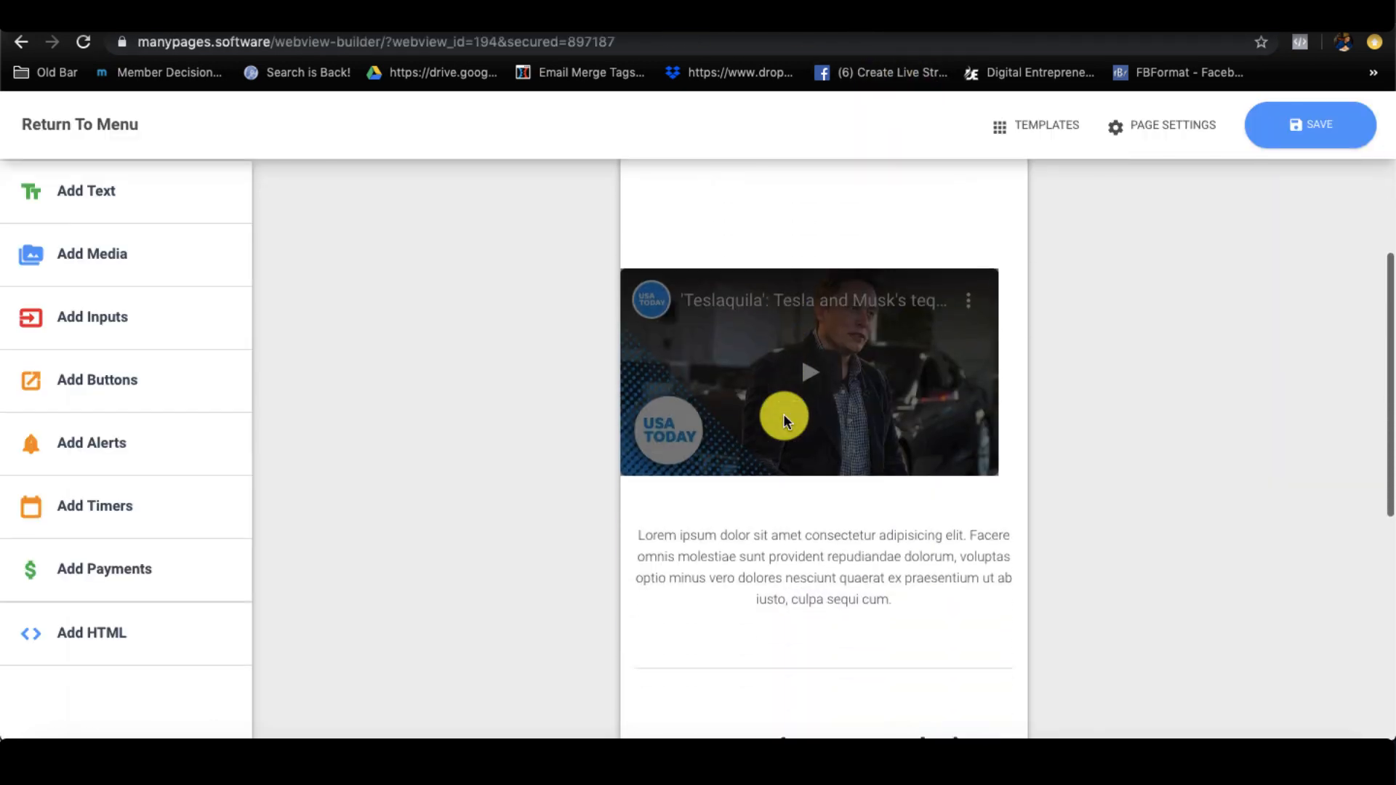
click(766, 382)
click(103, 631)
click(102, 631)
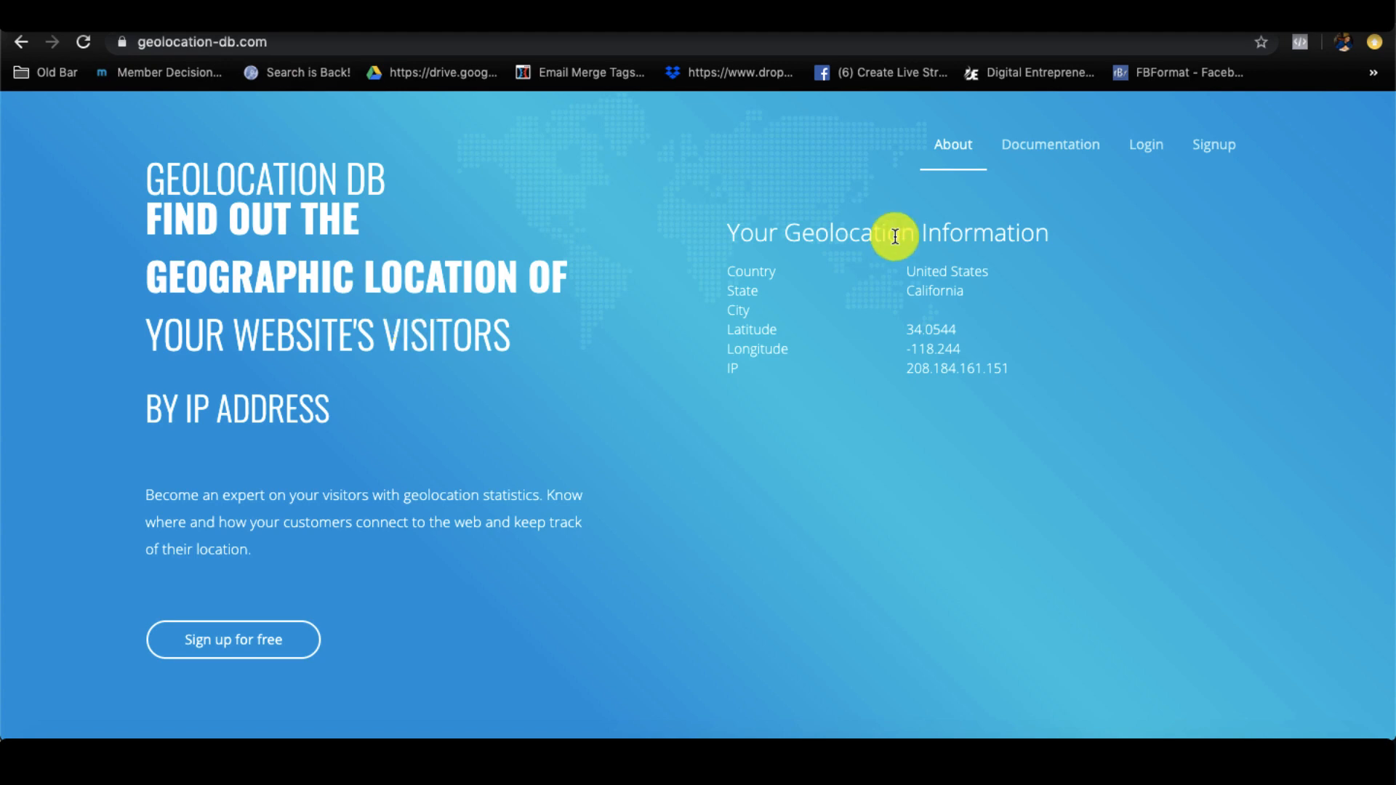
Open the Geolocation DB documentation and copy the jQuery example's code from <head> through </body>.
click(1060, 149)
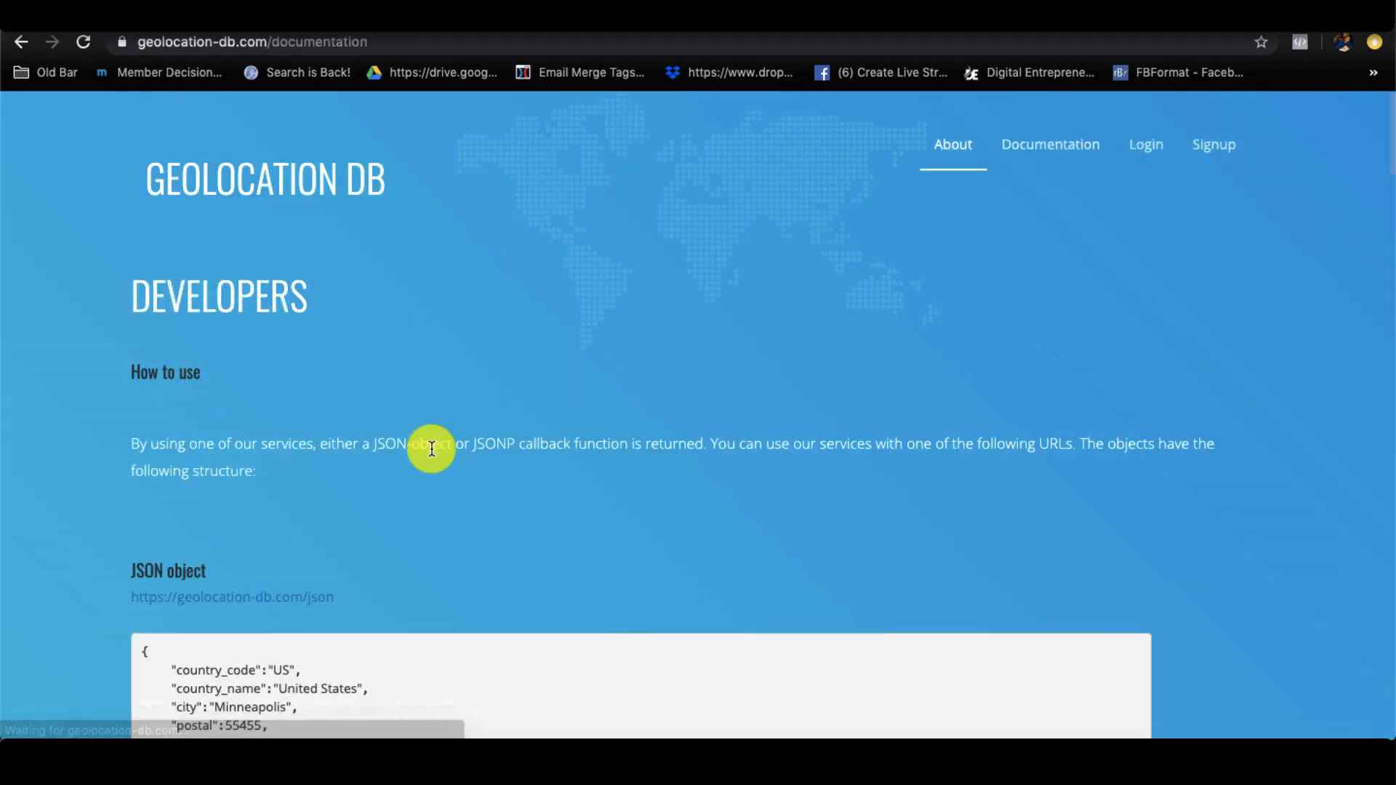
scroll(429, 449, down, 12)
scroll(212, 333, down, 7)
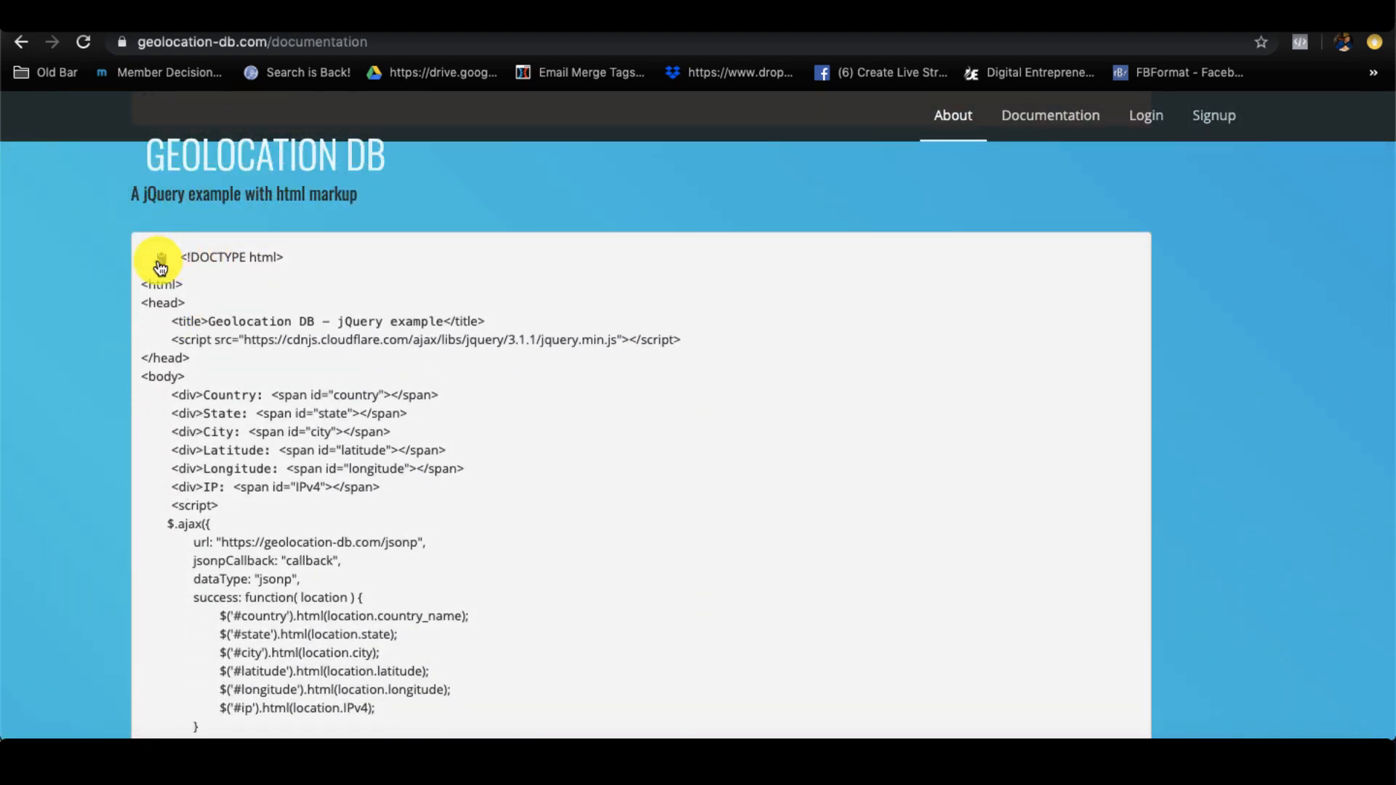
click(161, 268)
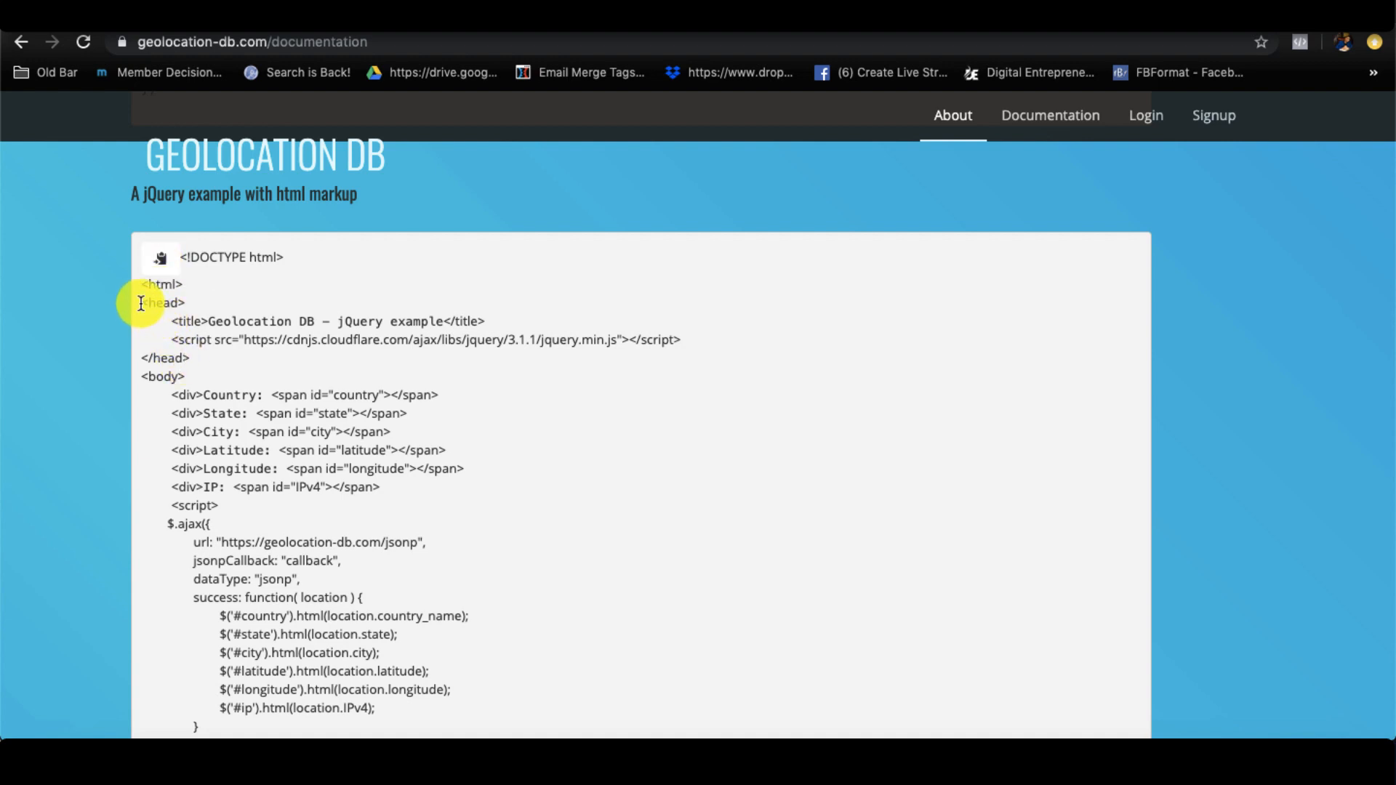
drag(141, 302, 199, 374)
scroll(461, 378, down, 6)
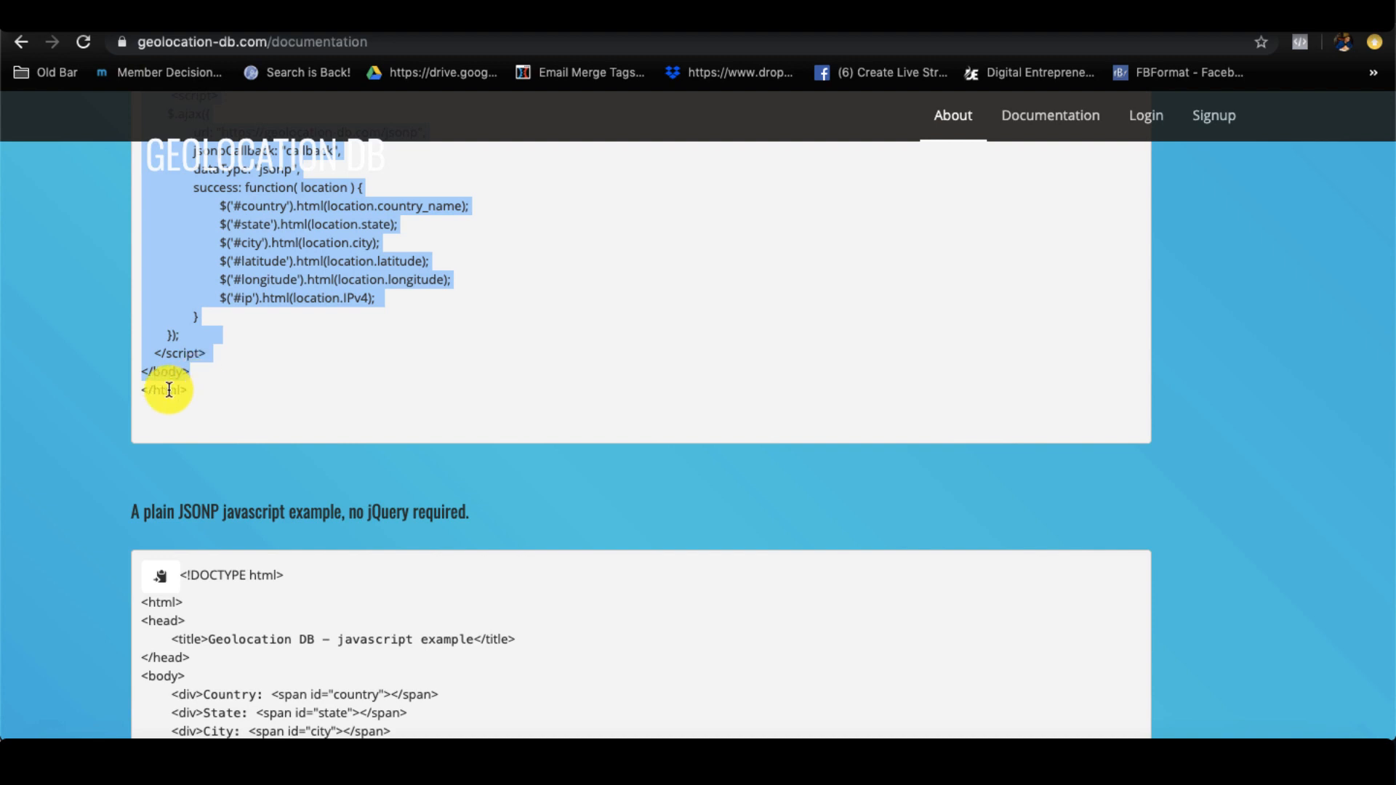
scroll(173, 381, up, 6)
scroll(153, 371, down, 1)
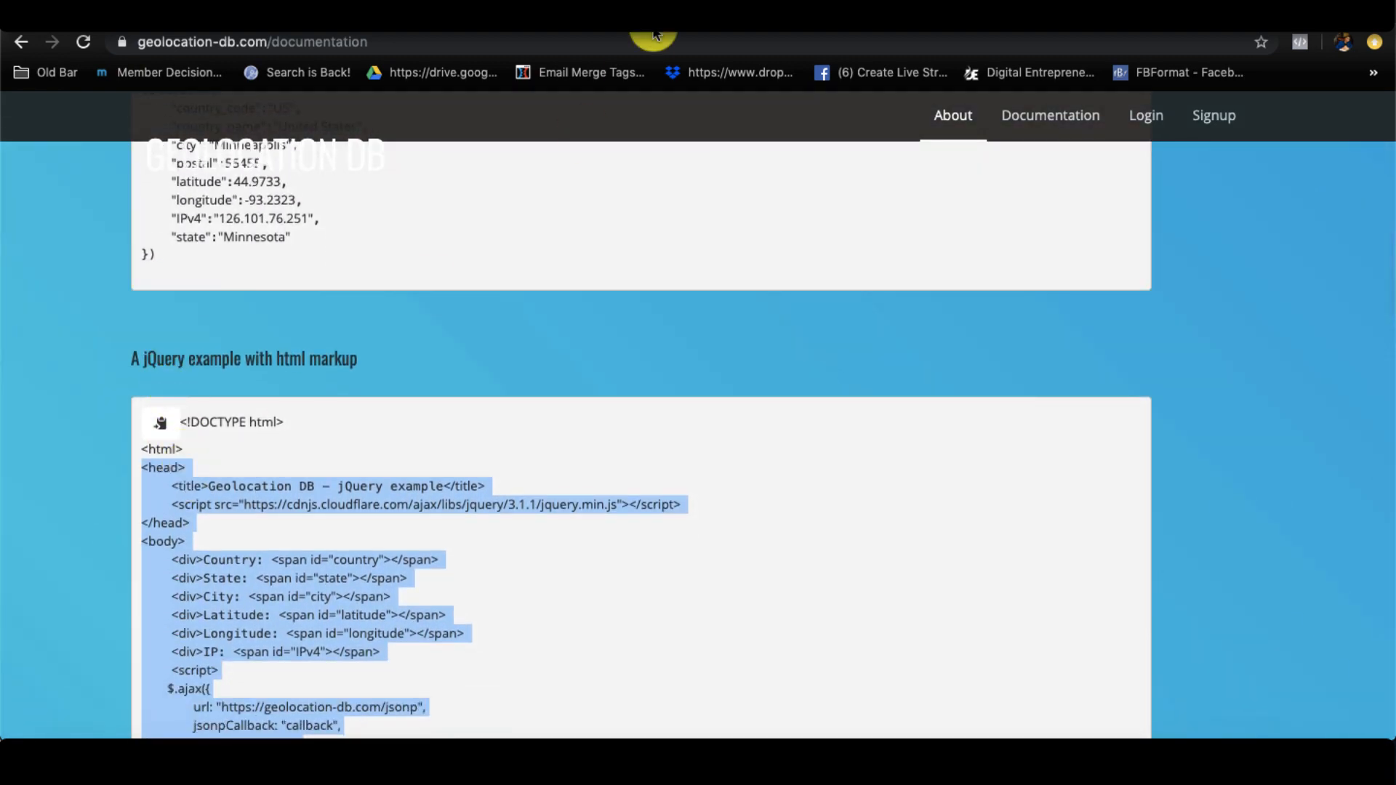
Switch back to the ManyPages builder, add a custom HTML block above a lorem ipsum paragraph and clear its placeholder heading.
click(682, 12)
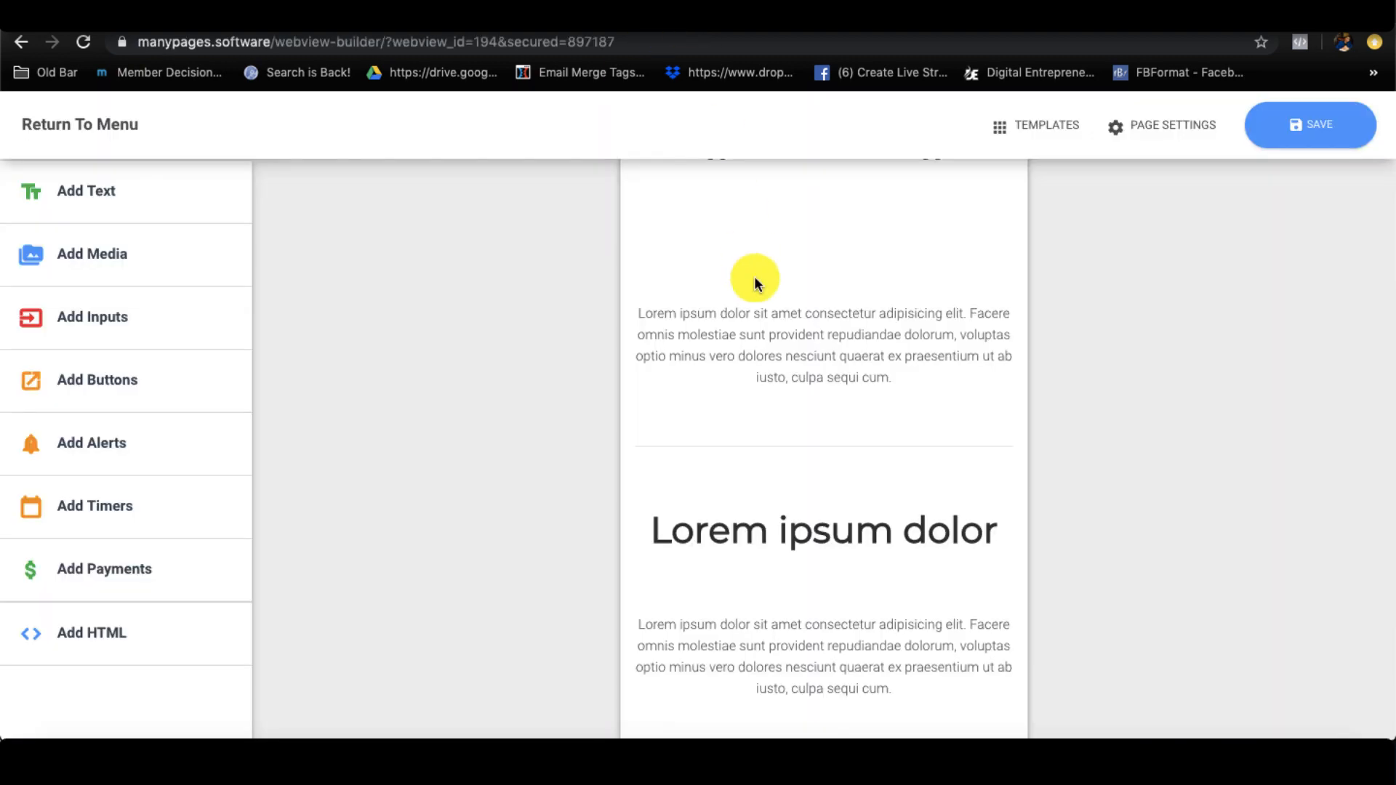
drag(96, 632, 356, 491)
click(172, 629)
drag(131, 395, 776, 327)
double_click(777, 327)
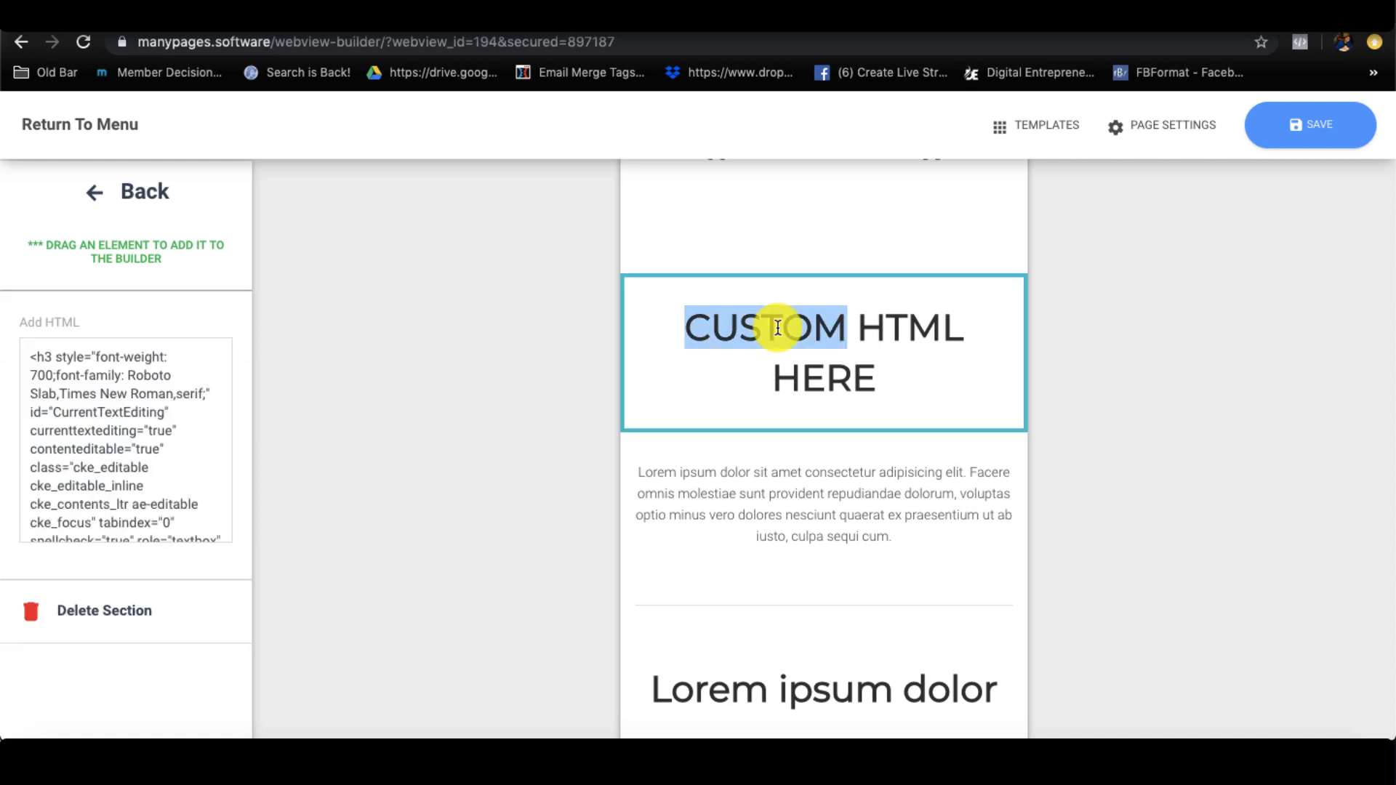
key(ctrl+a)
key(BackSpace)
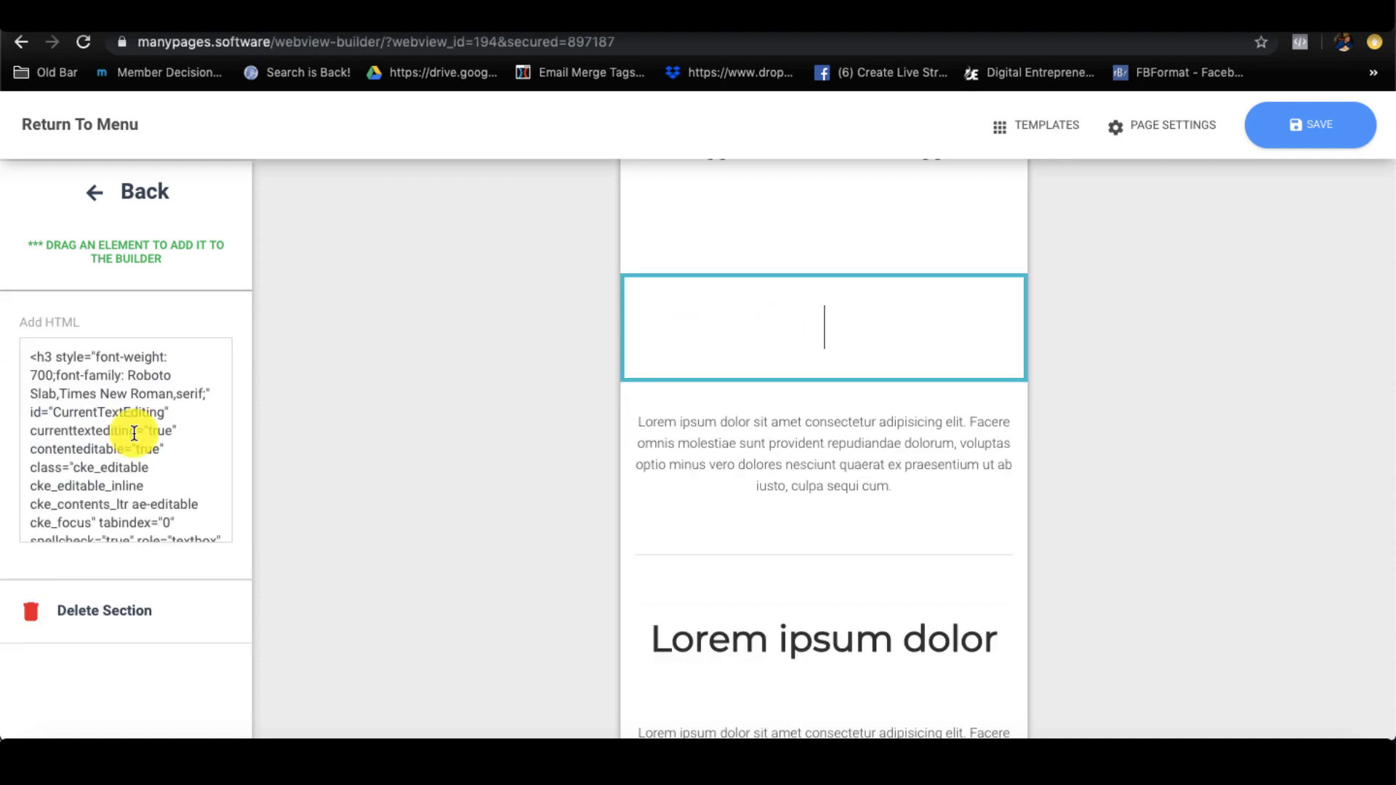
Replace the new block's default HTML with the copied Geolocation DB code.
click(37, 452)
key(ctrl+a)
key(BackSpace)
key(ctrl+v)
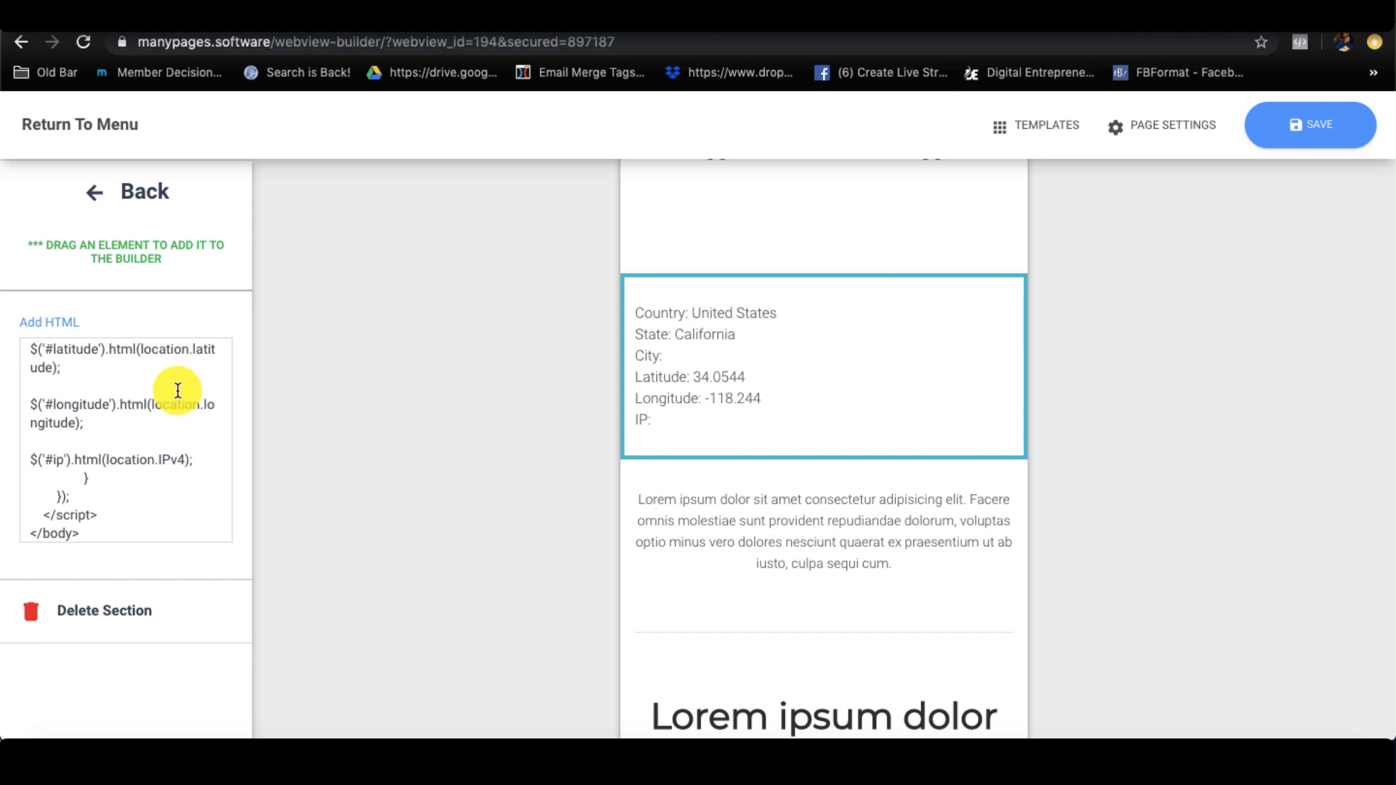
Delete the State, City, Latitude, Longitude and IP lines from the geolocation code's body, keeping only the Country line.
scroll(177, 390, up, 10)
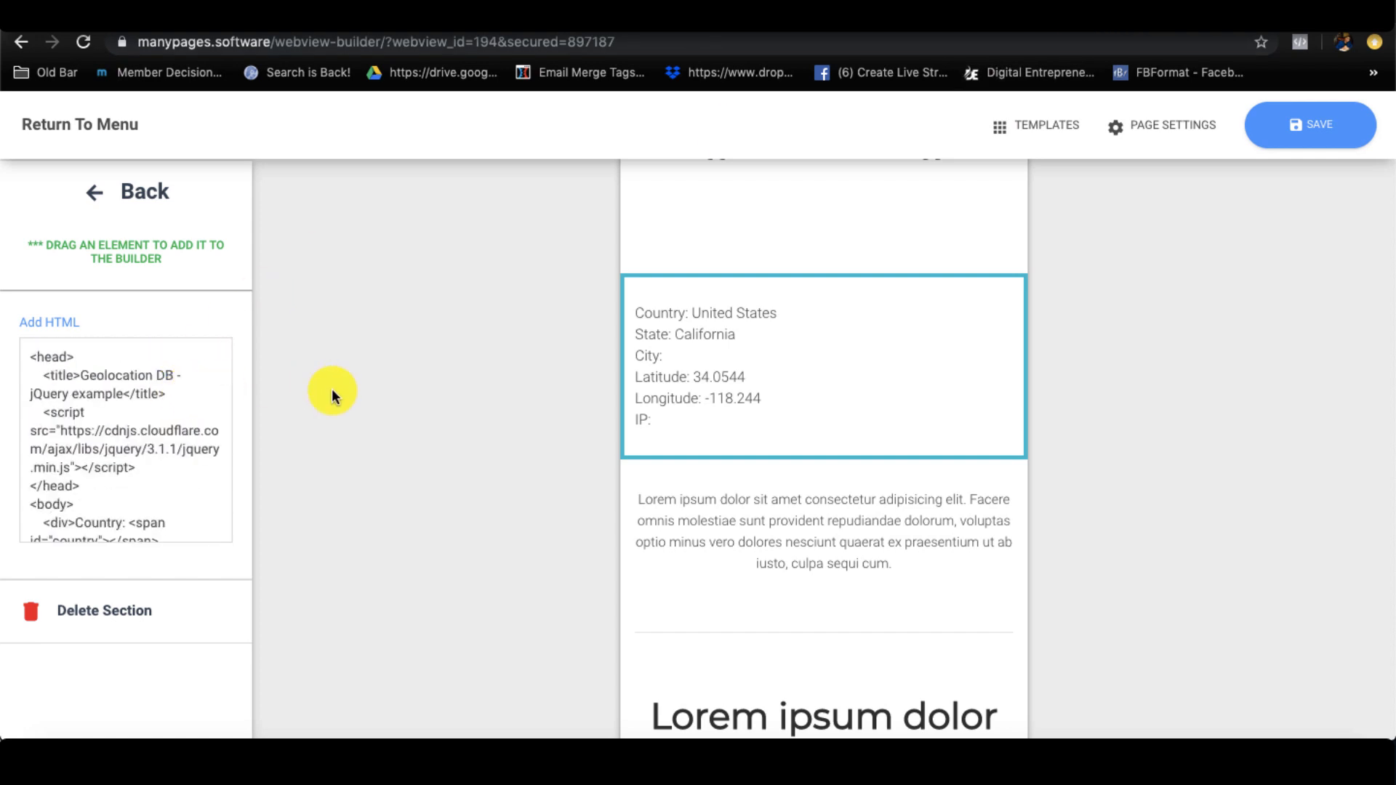
scroll(141, 462, down, 1)
scroll(142, 463, down, 2)
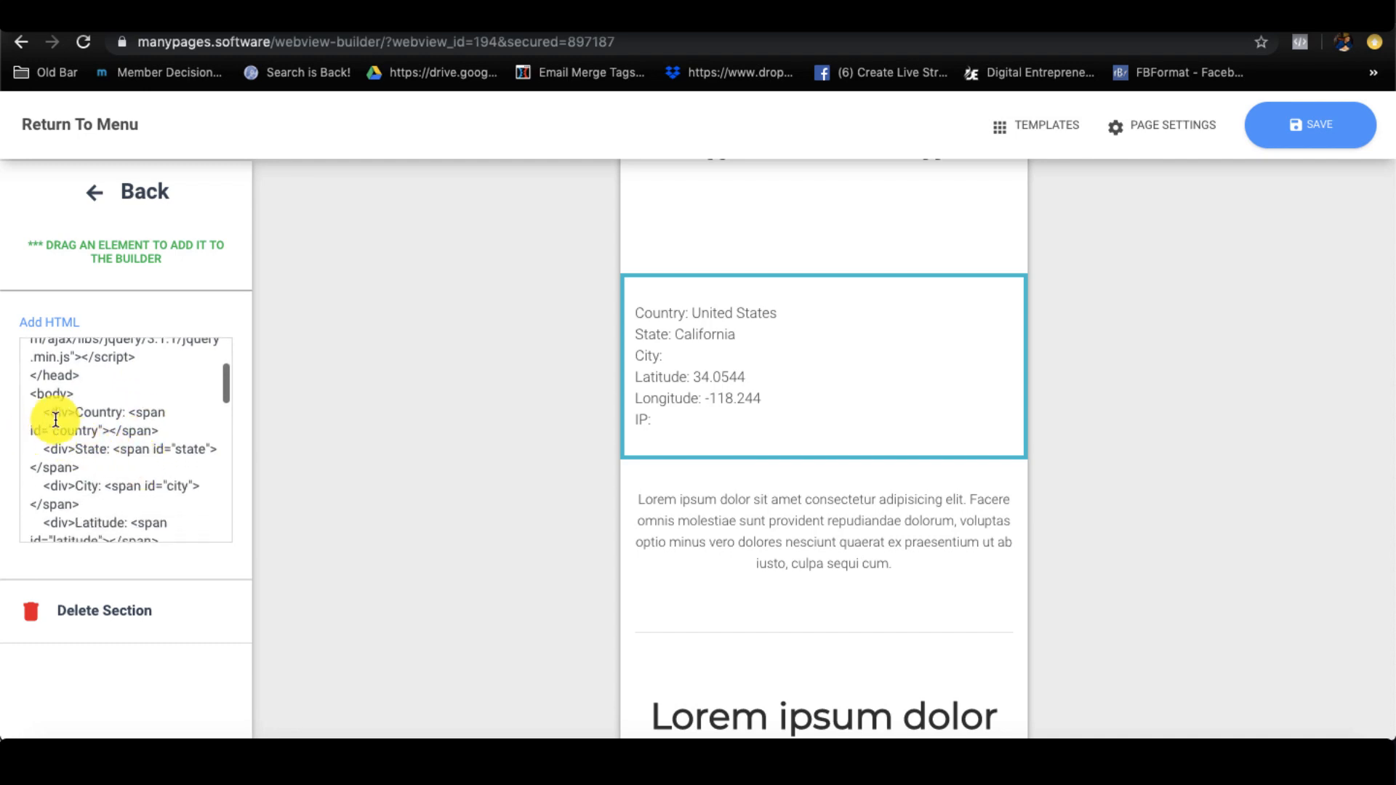
drag(41, 451, 111, 493)
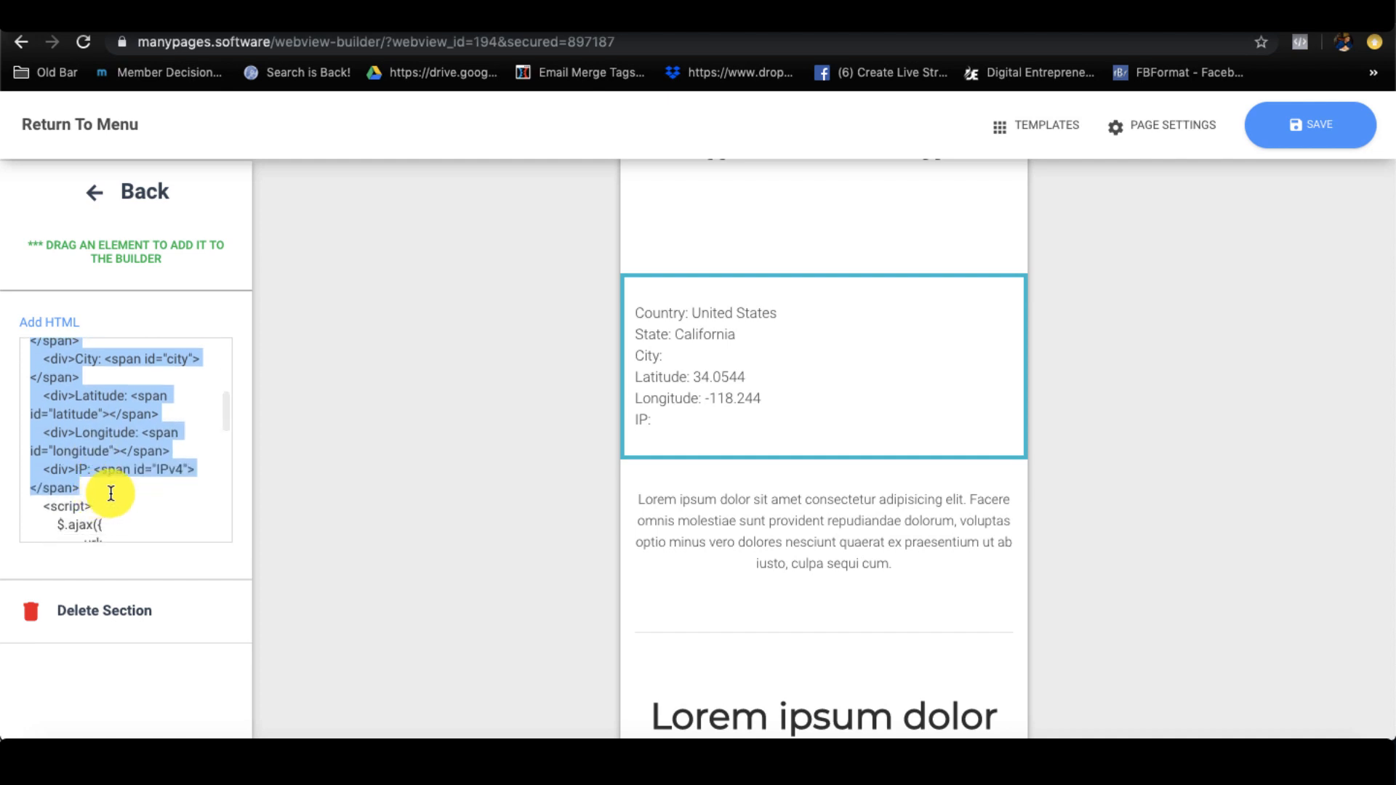
key(BackSpace)
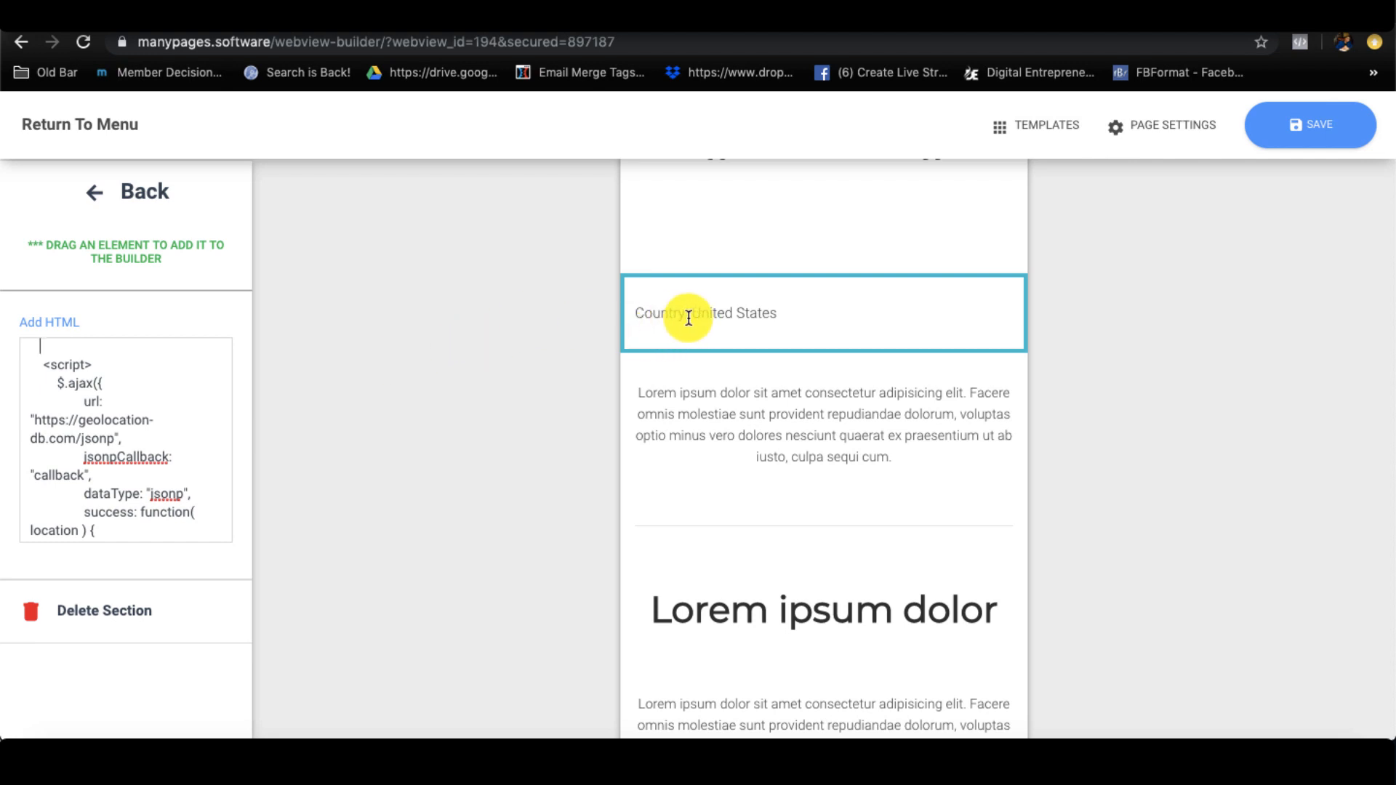
Review the remaining geolocation code and the page content from the first-name heading down past the images and alert.
scroll(73, 407, up, 3)
scroll(80, 413, up, 1)
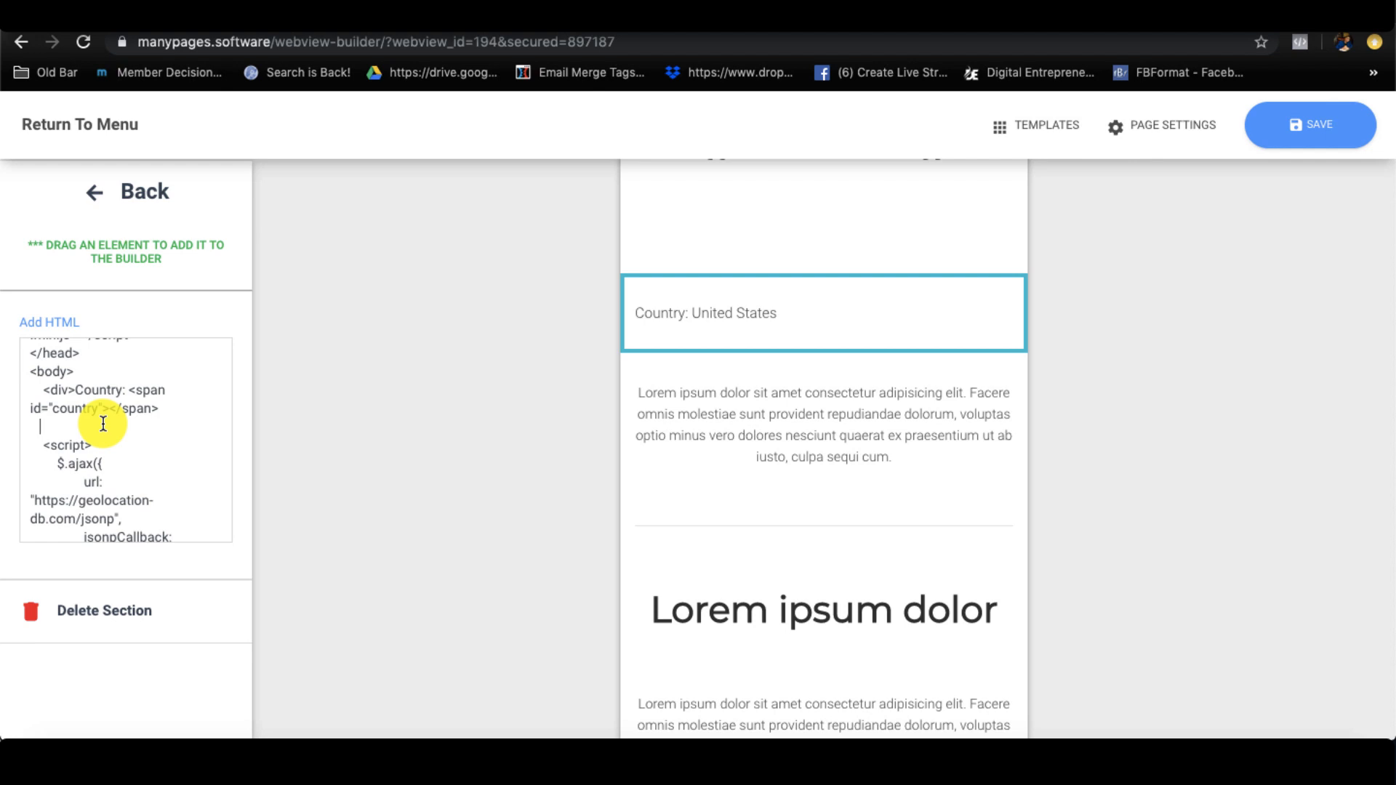
scroll(119, 436, up, 3)
scroll(121, 440, down, 4)
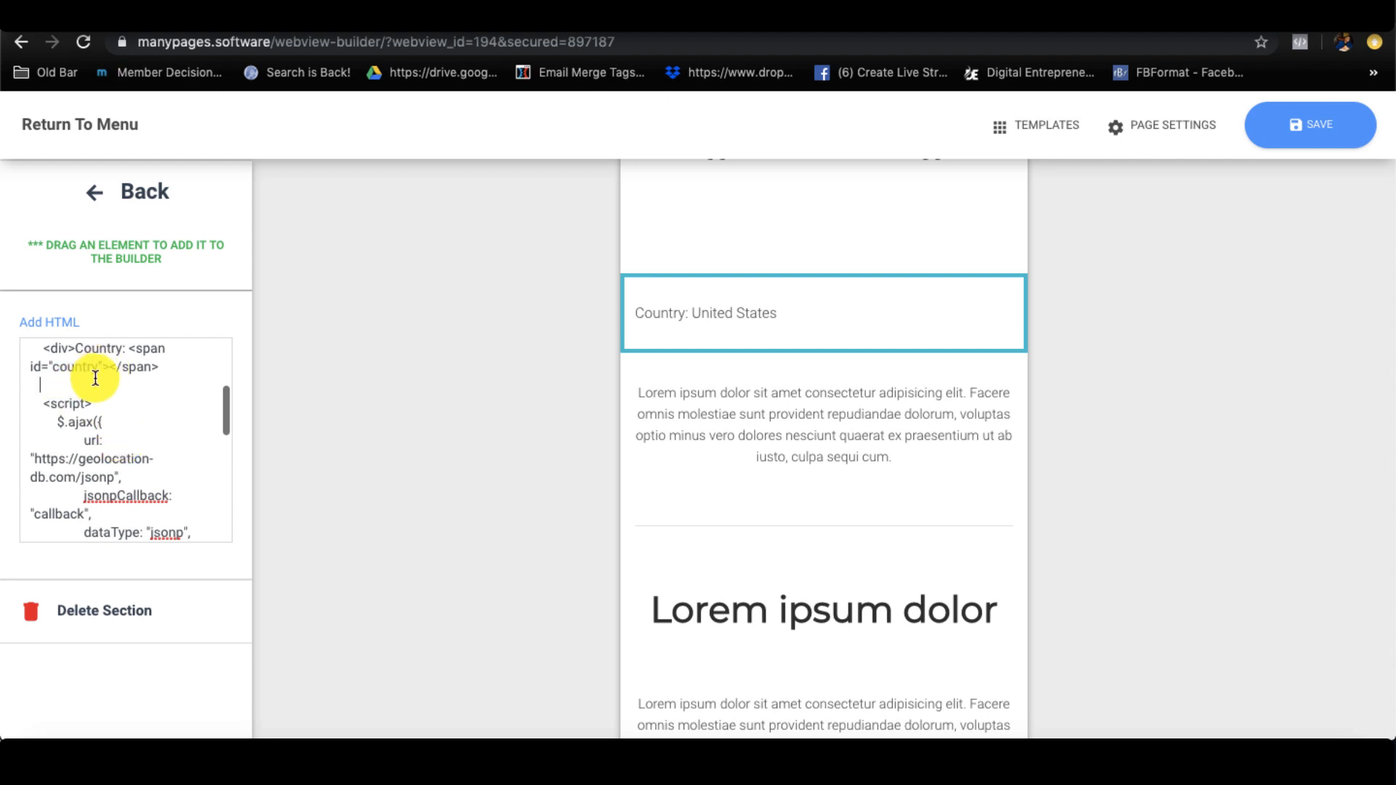
scroll(95, 375, up, 3)
scroll(95, 393, down, 6)
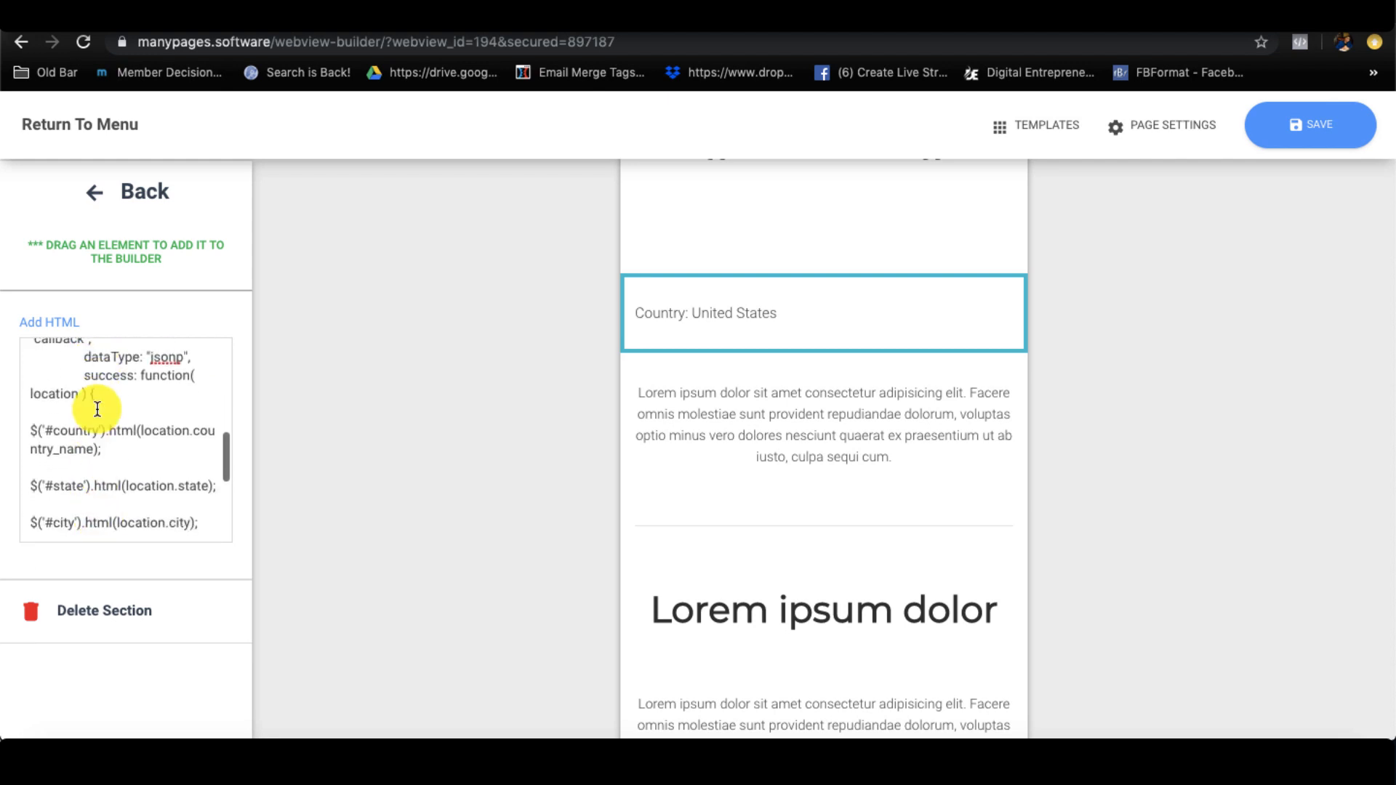
scroll(97, 409, up, 3)
scroll(98, 409, up, 5)
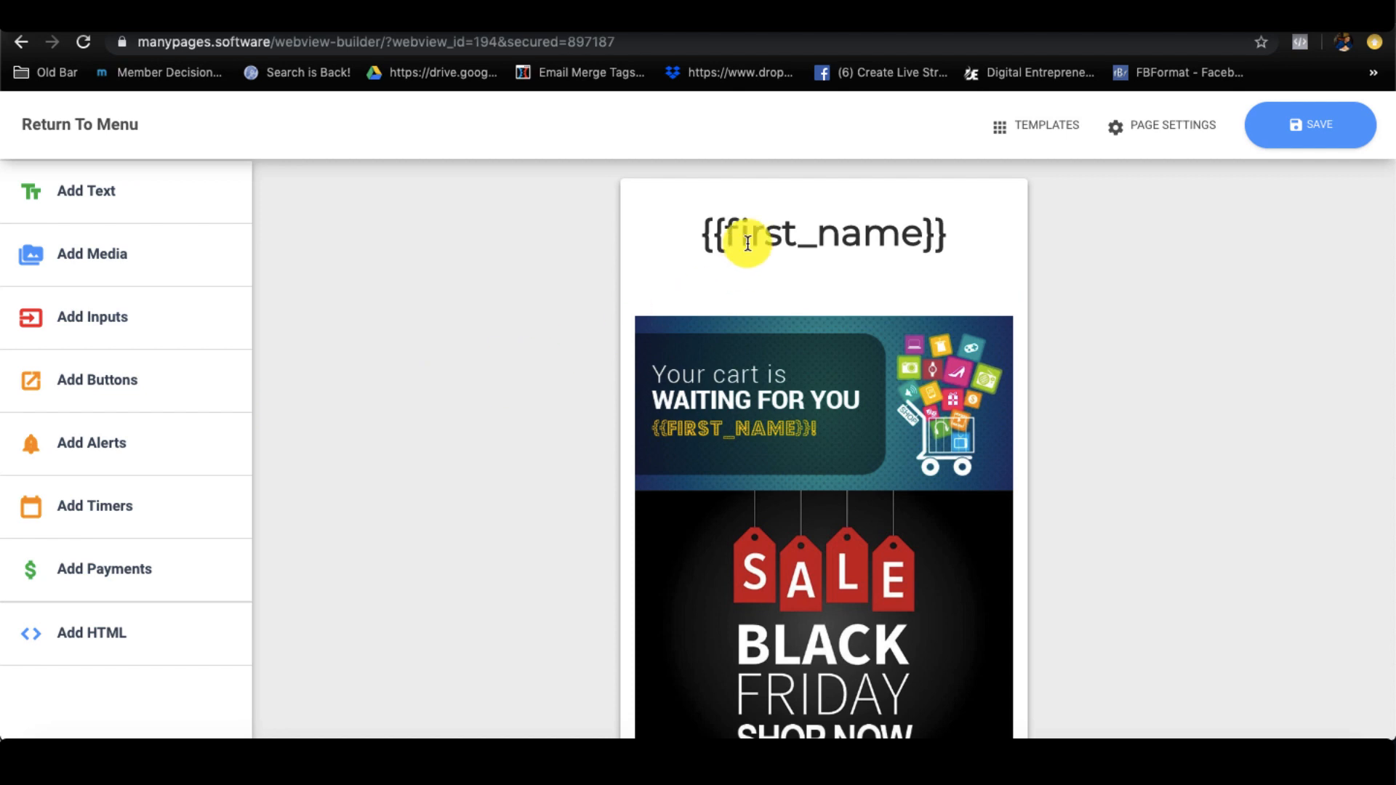
scroll(599, 495, down, 7)
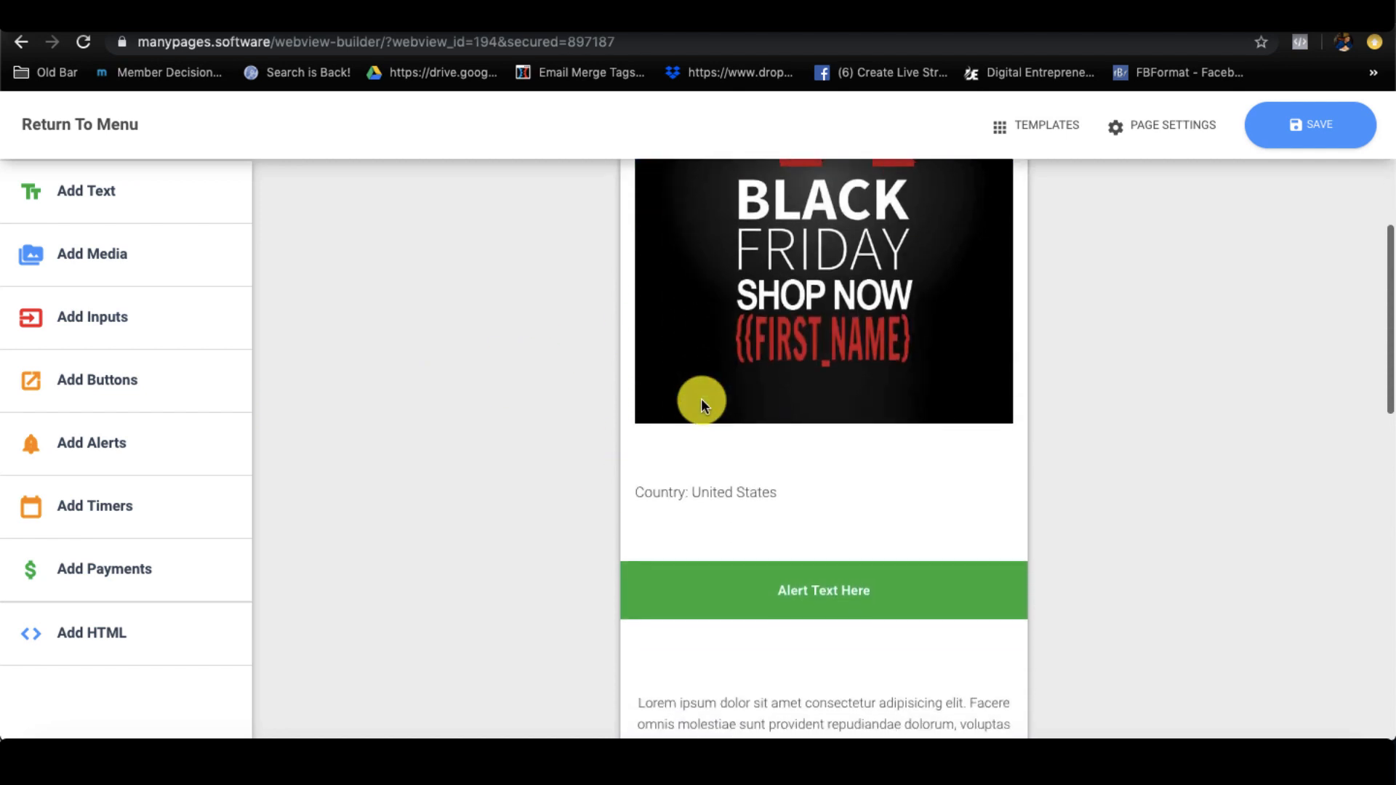
scroll(701, 402, down, 2)
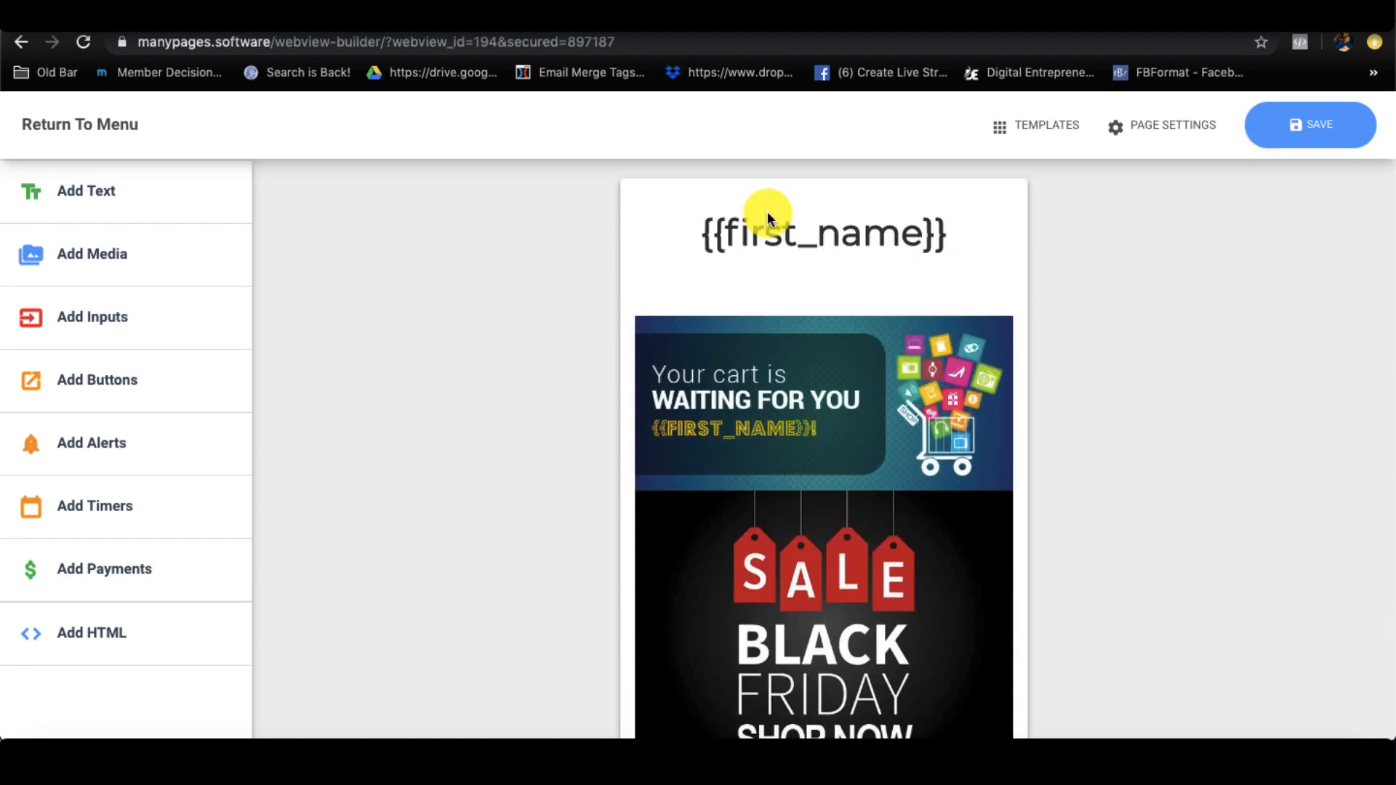
Get the Demo webview's link from the ManyPages dashboard and set it as the See Your Custom Page button's website address in ManyChat's DemoFlow.
click(59, 127)
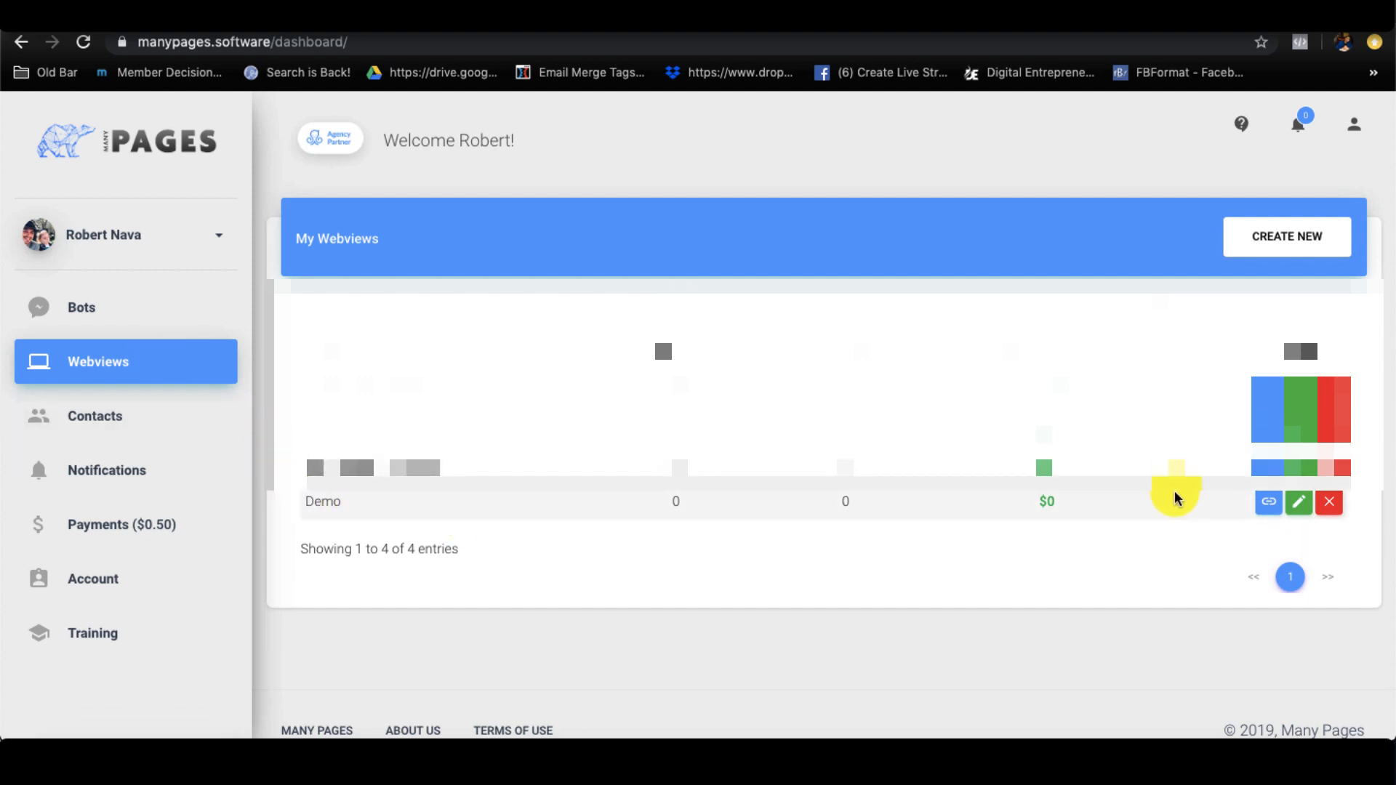
scroll(1266, 508, down, 1)
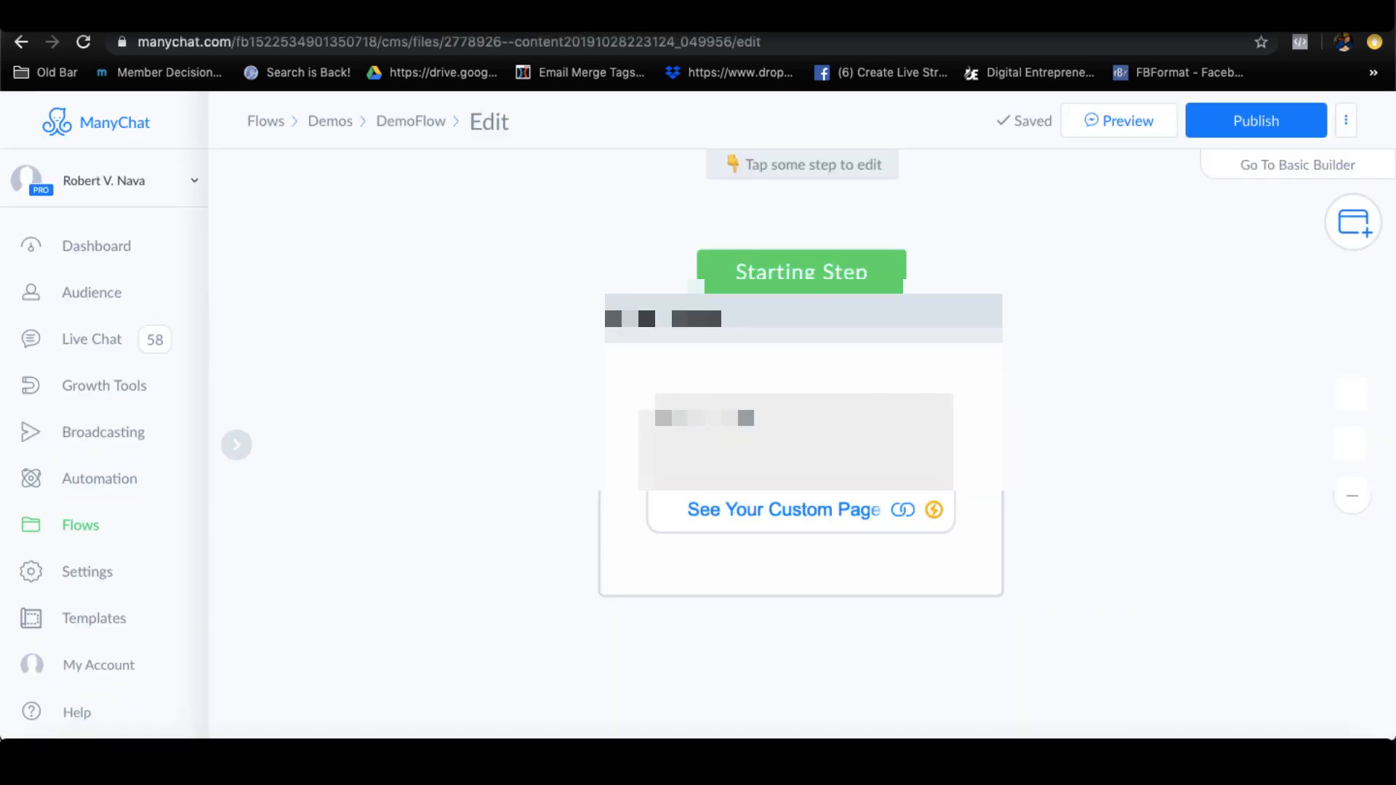
click(734, 516)
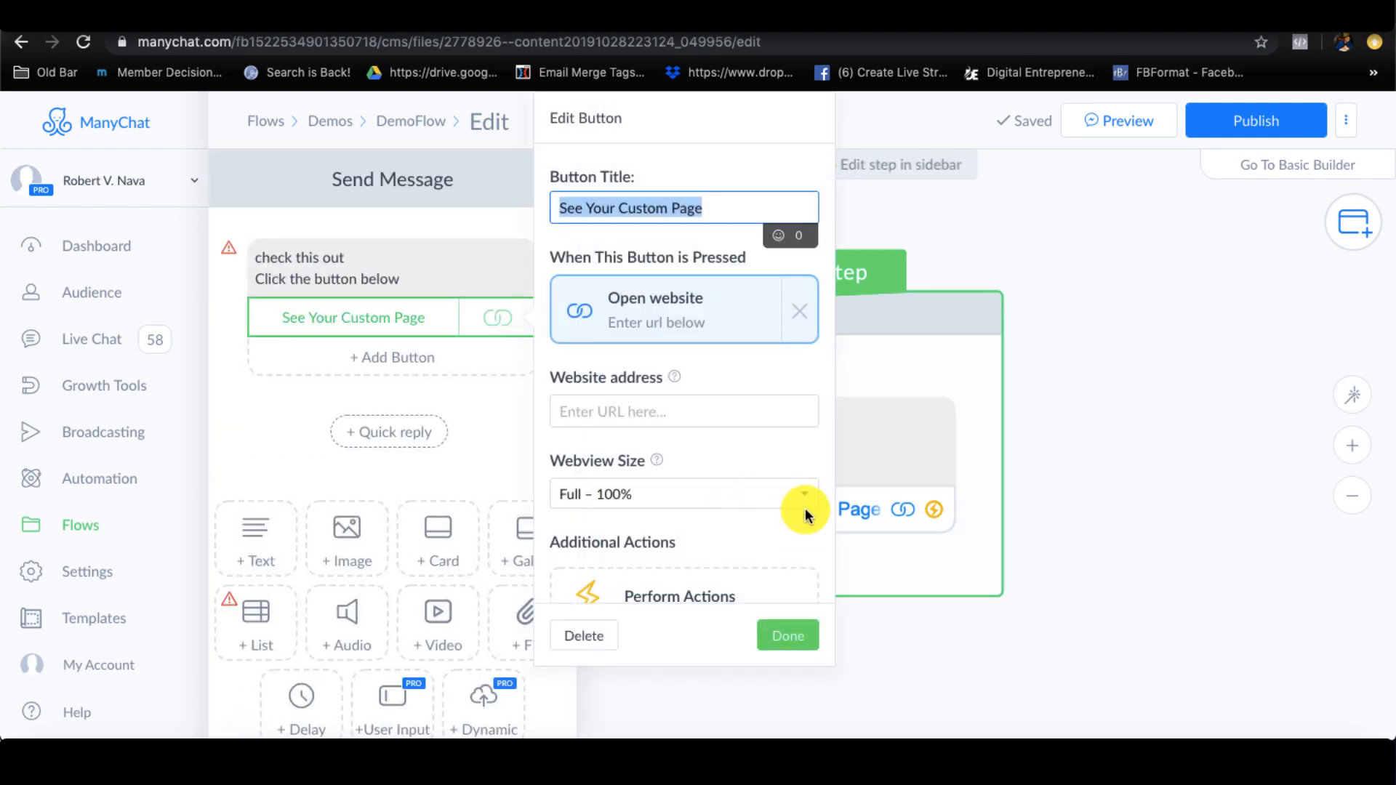
click(673, 404)
text(https://manypages.software/page/?webview_id=194&secured=897187&messenger_user_id={{user_id}})
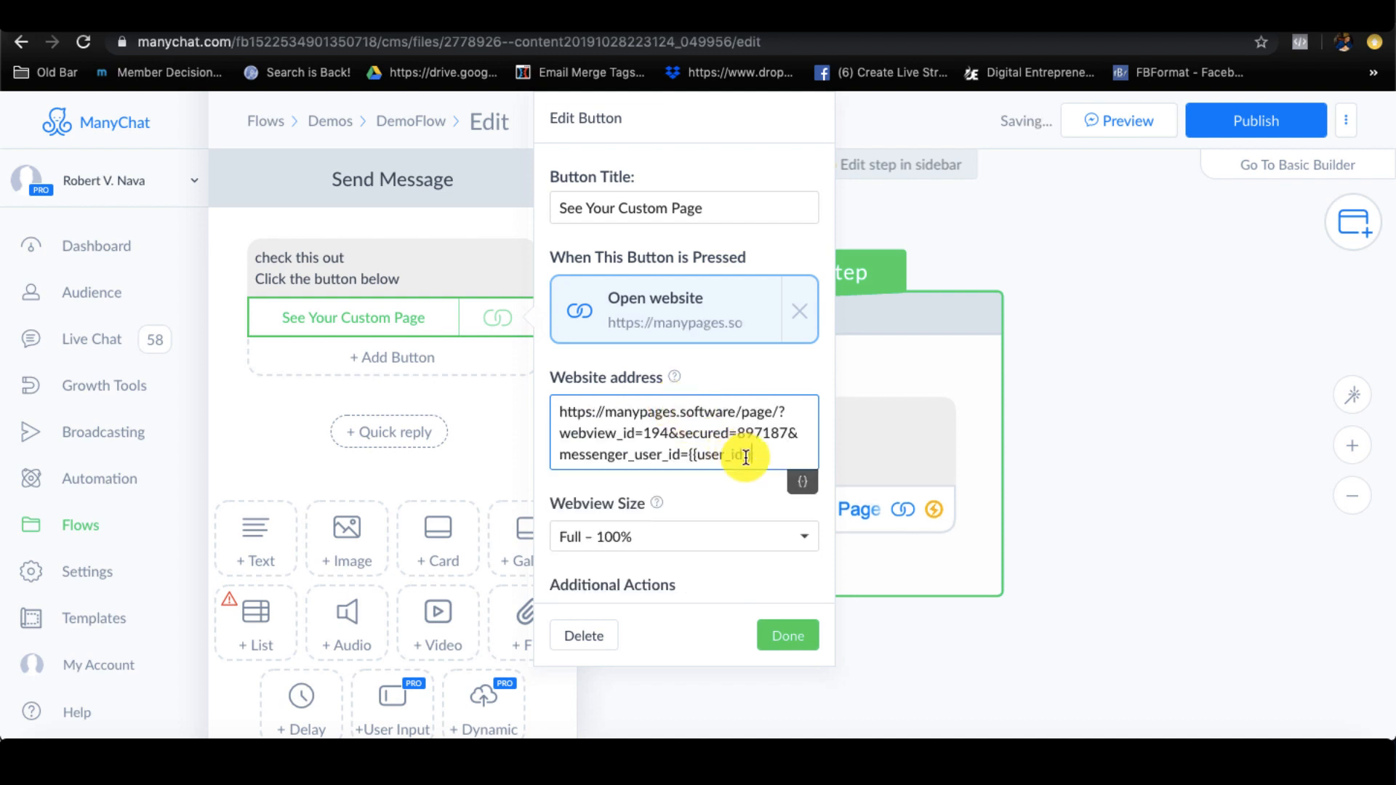
click(779, 634)
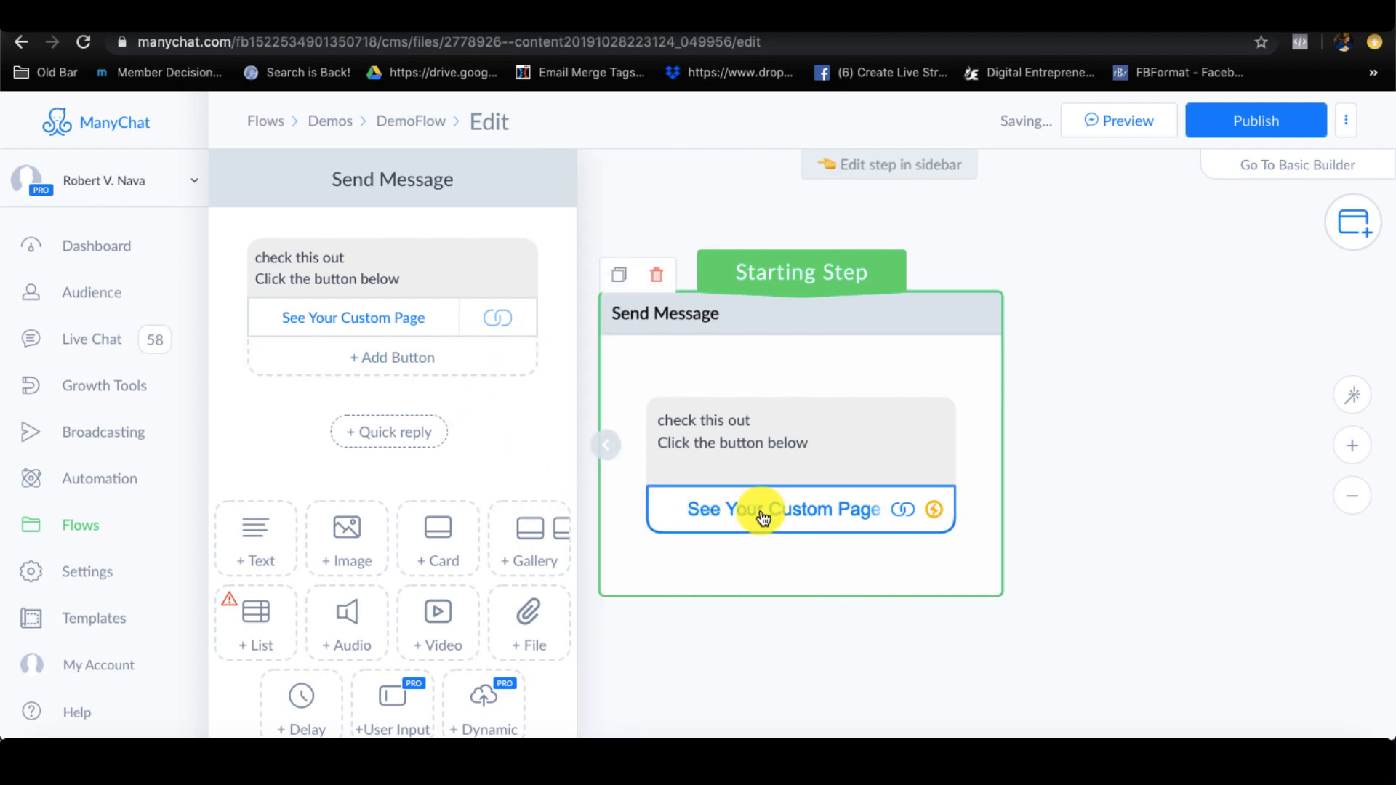
Publish DemoFlow and send its preview to Messenger.
click(1248, 127)
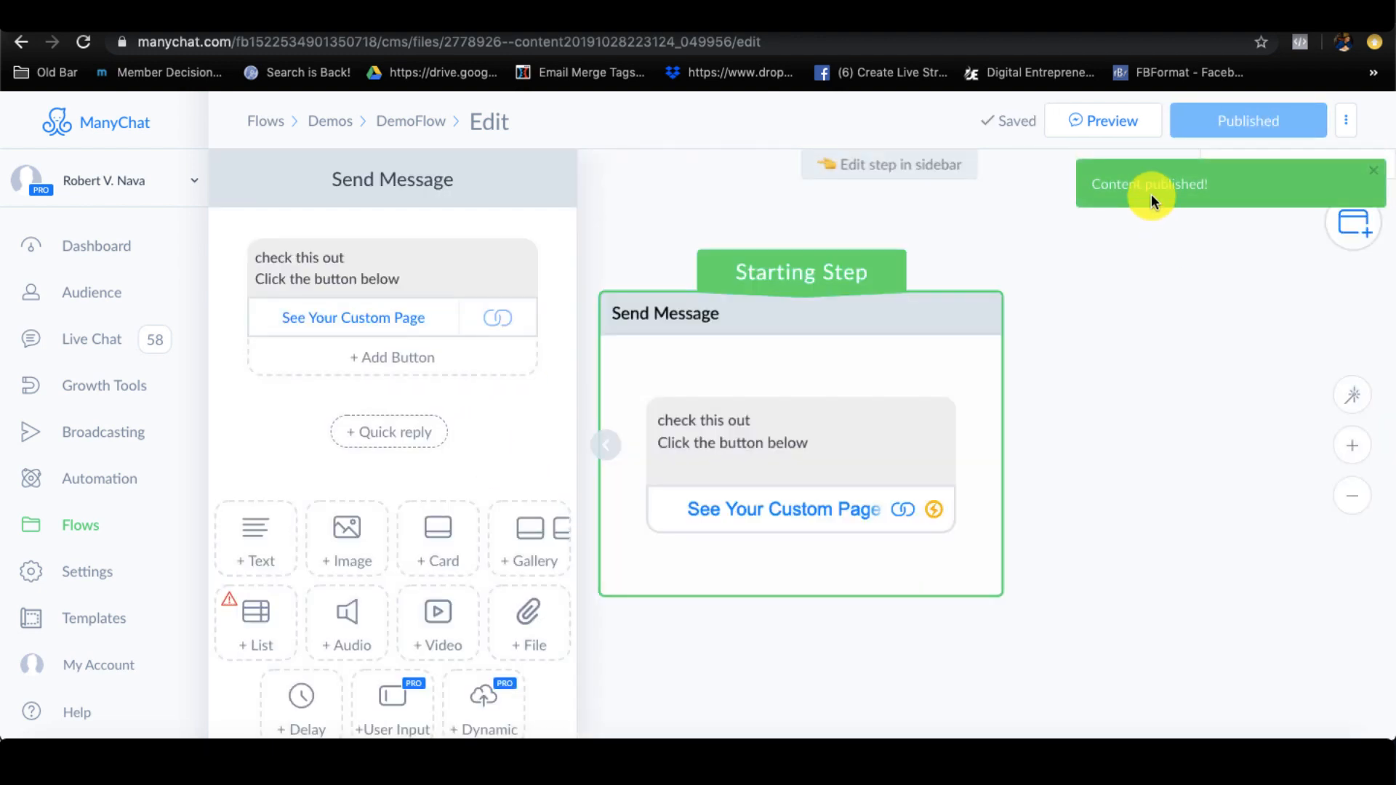
click(1103, 125)
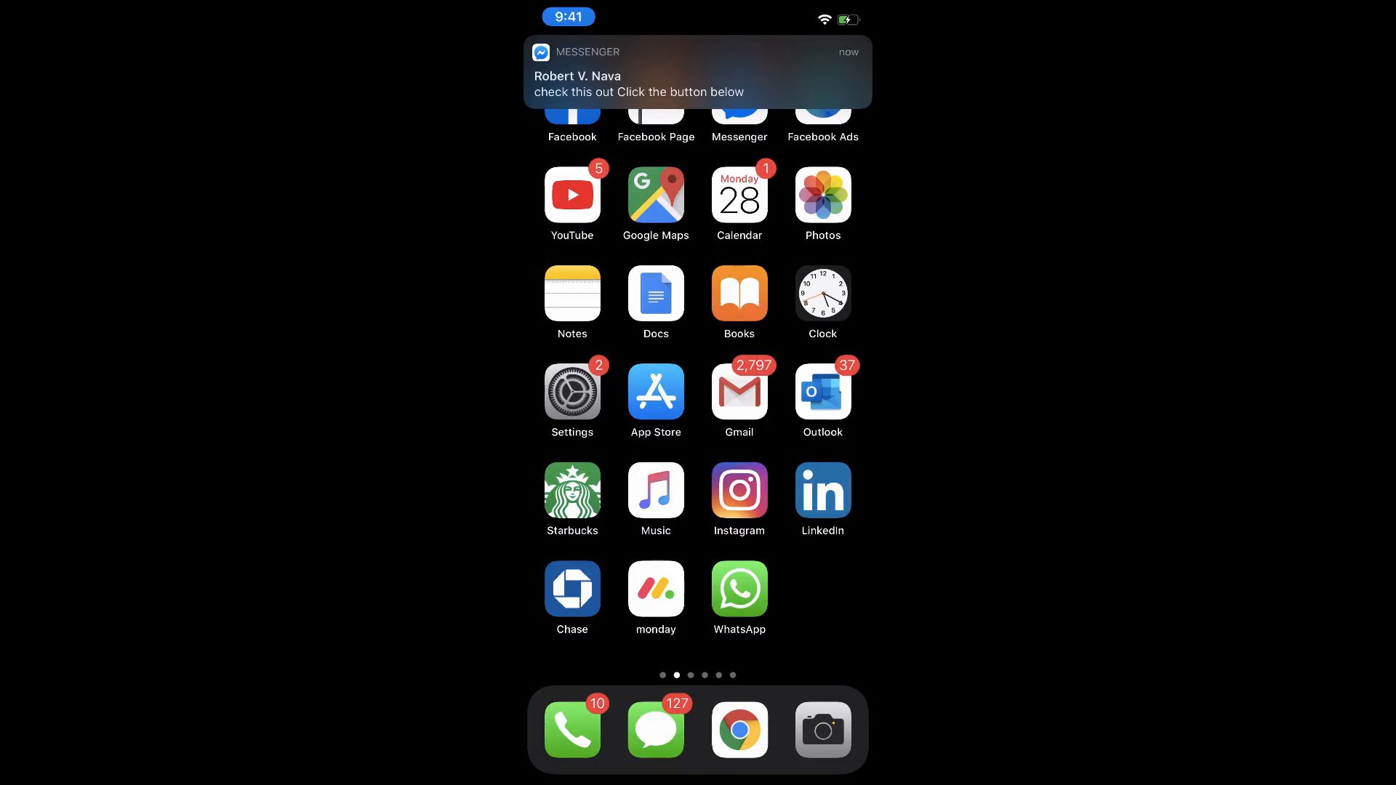
Open the custom page from the newest Messenger message on the phone and check its personalized heading, images and country line.
click(698, 73)
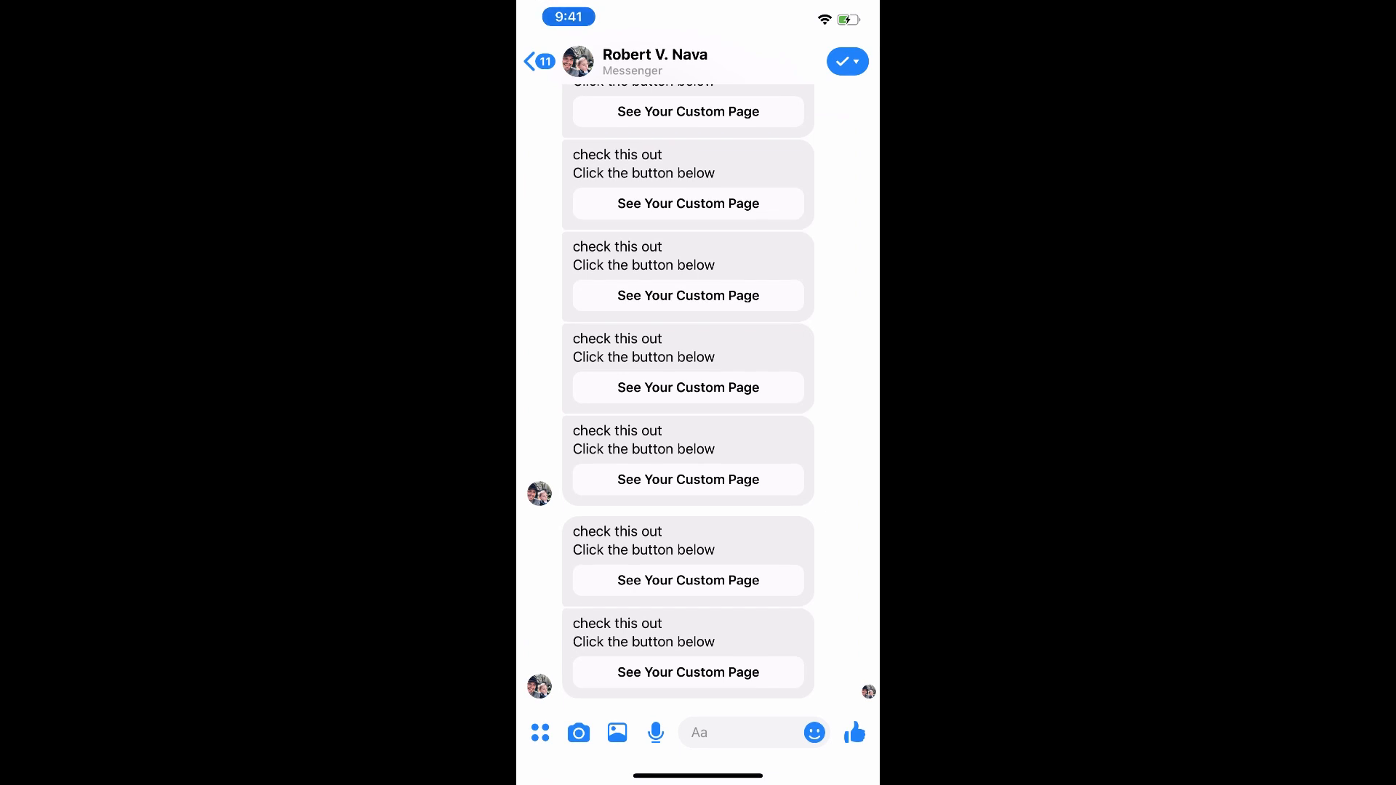
scroll(698, 396, down, 1)
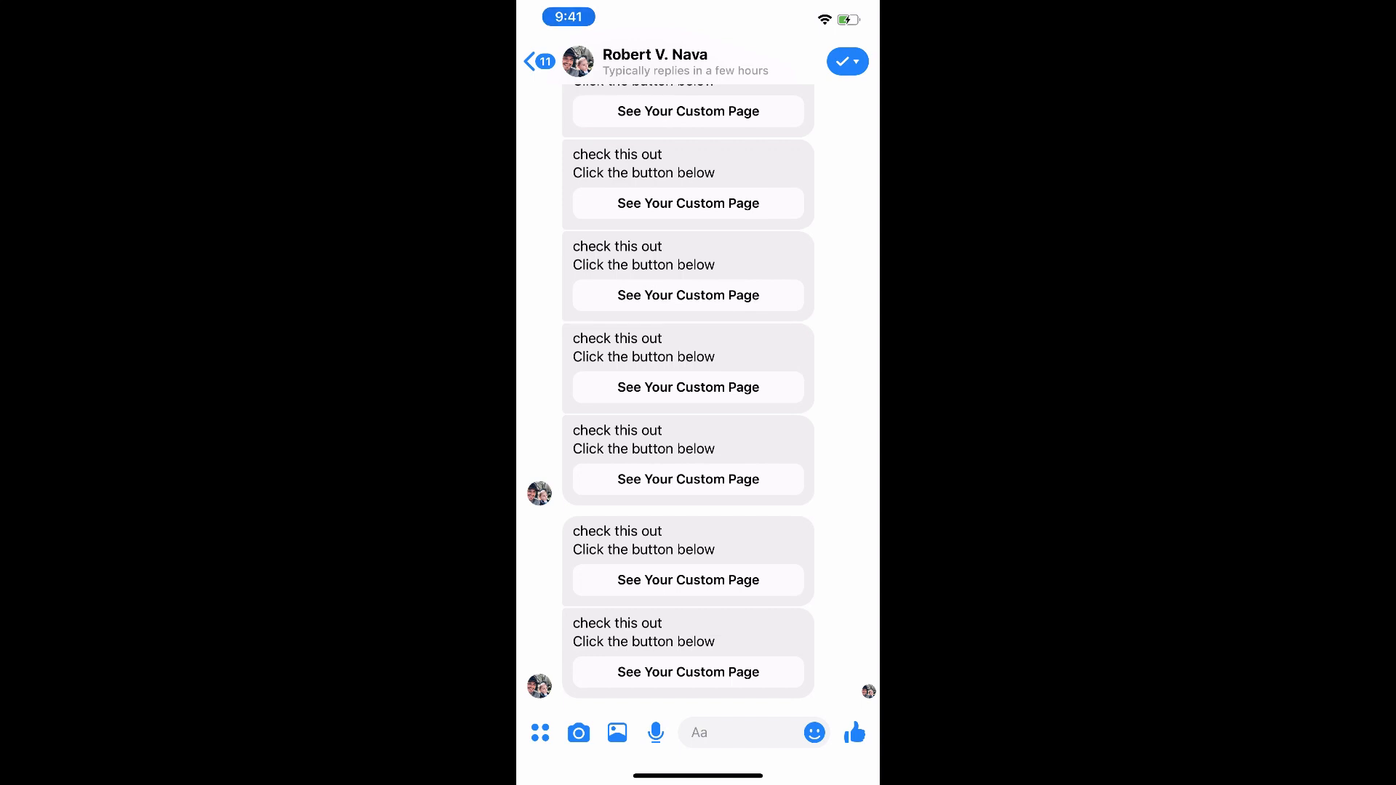
click(688, 673)
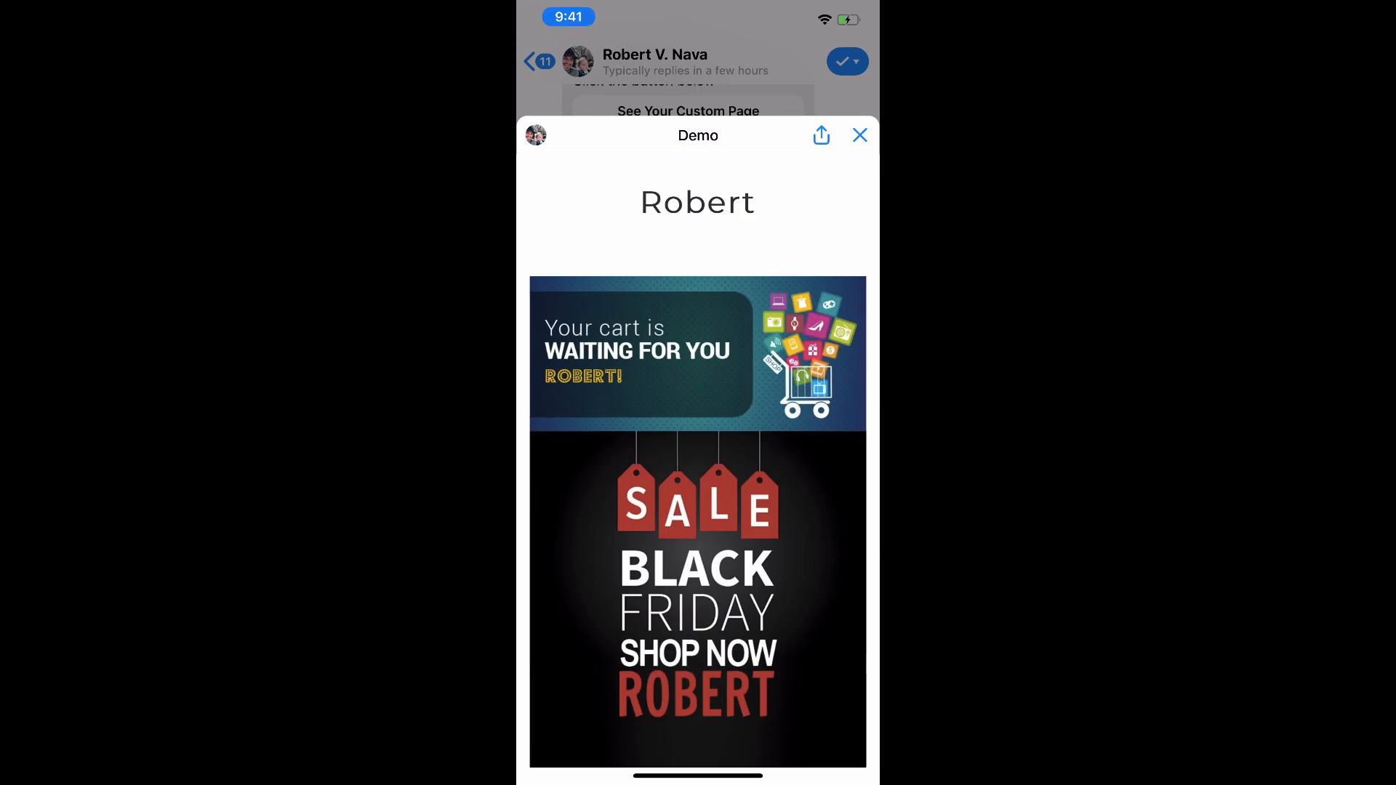
scroll(698, 465, down, 2)
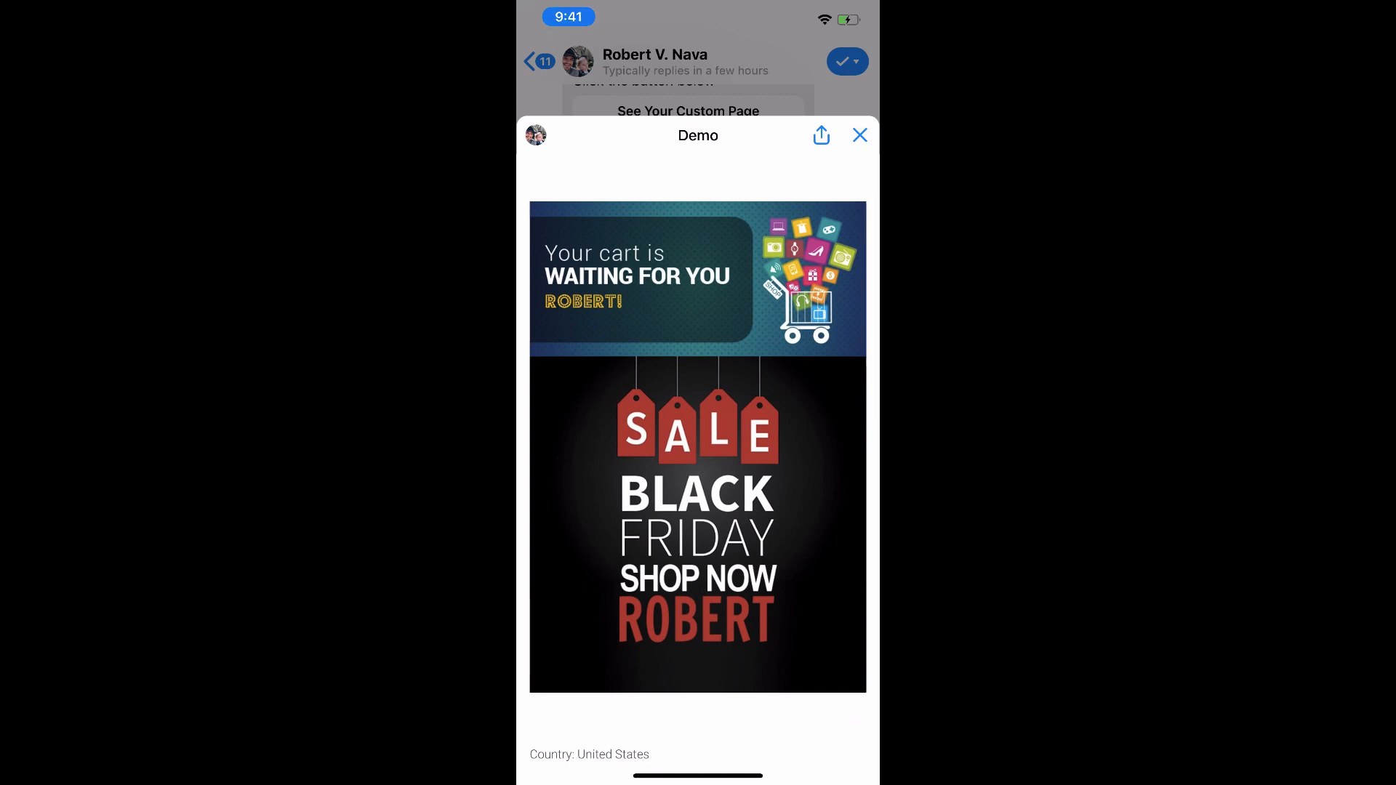
scroll(698, 465, down, 3)
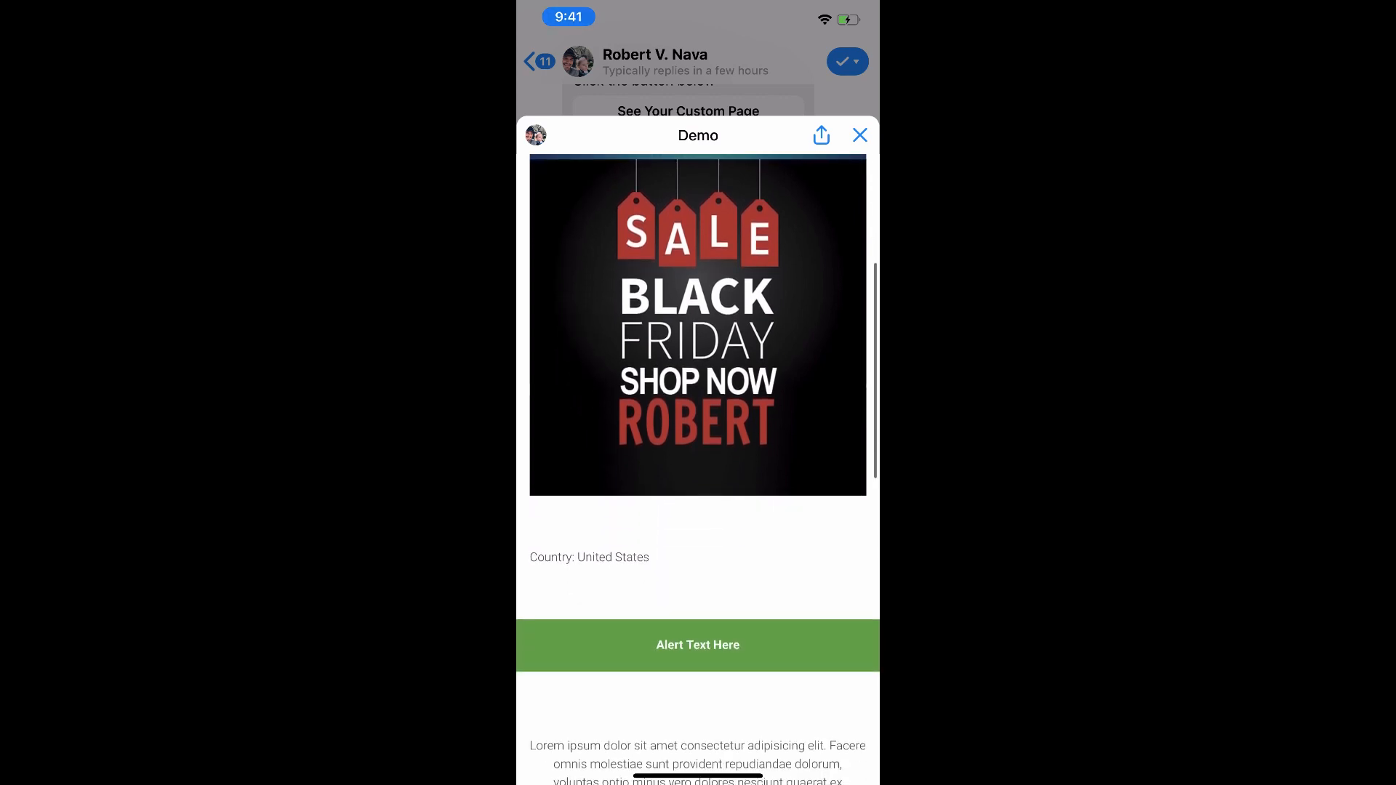
scroll(698, 466, up, 4)
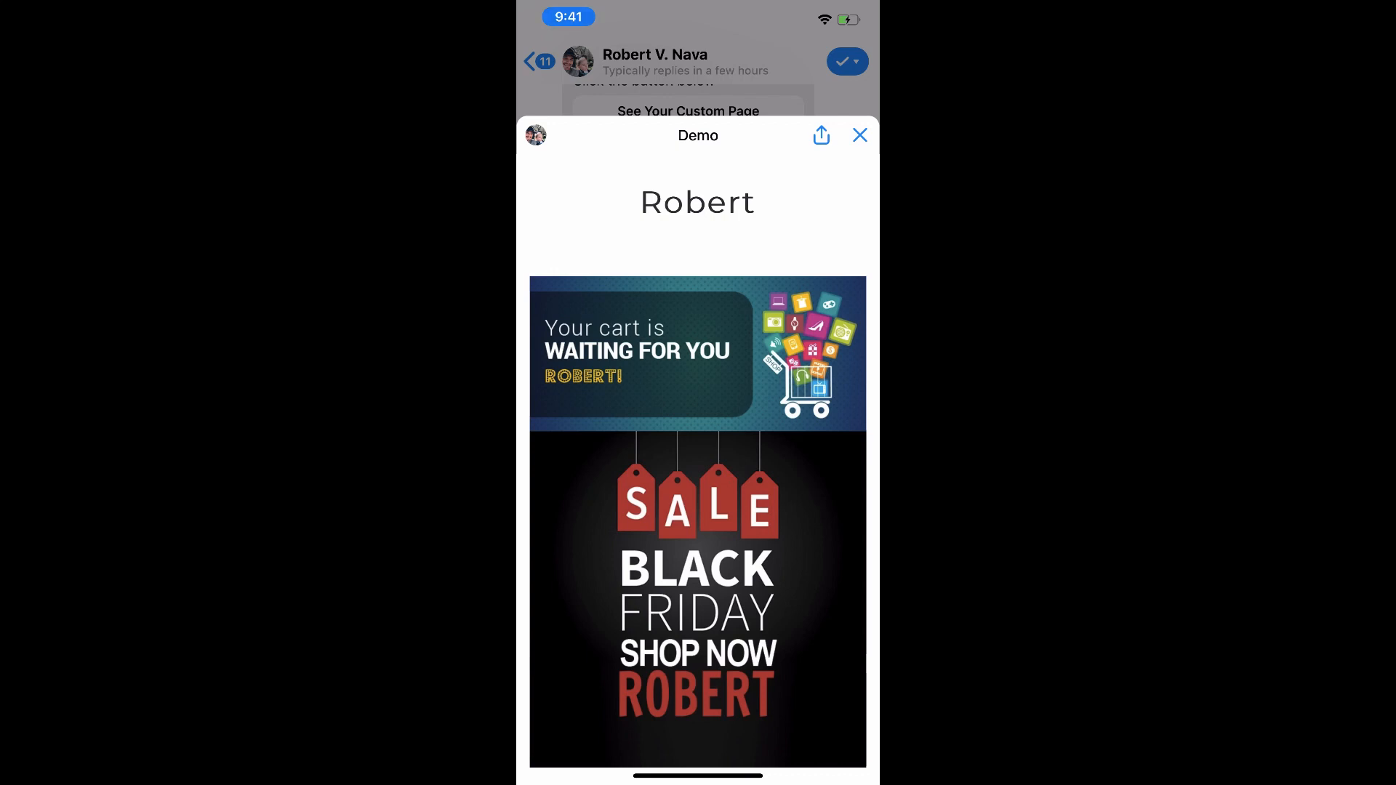
scroll(698, 465, down, 3)
scroll(698, 465, up, 3)
scroll(697, 451, down, 1)
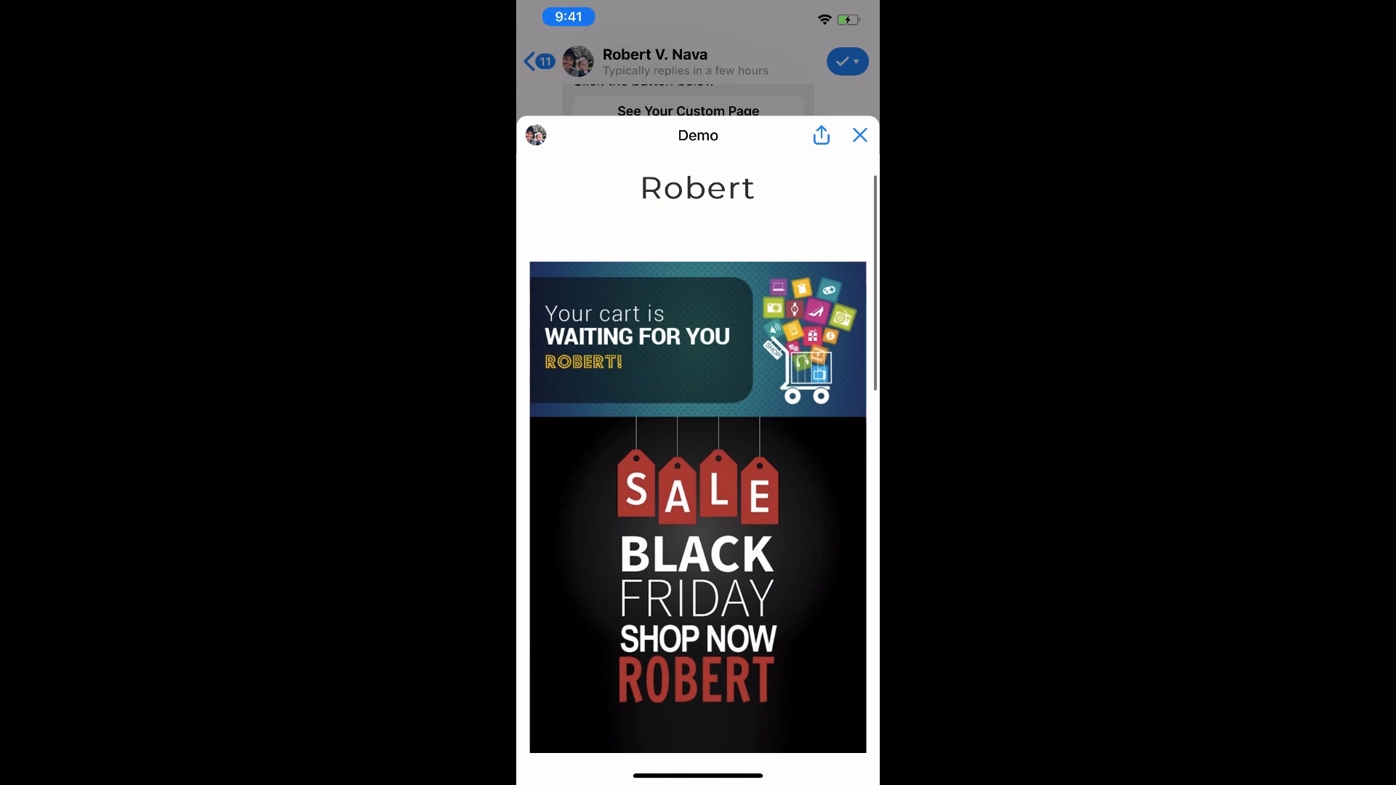